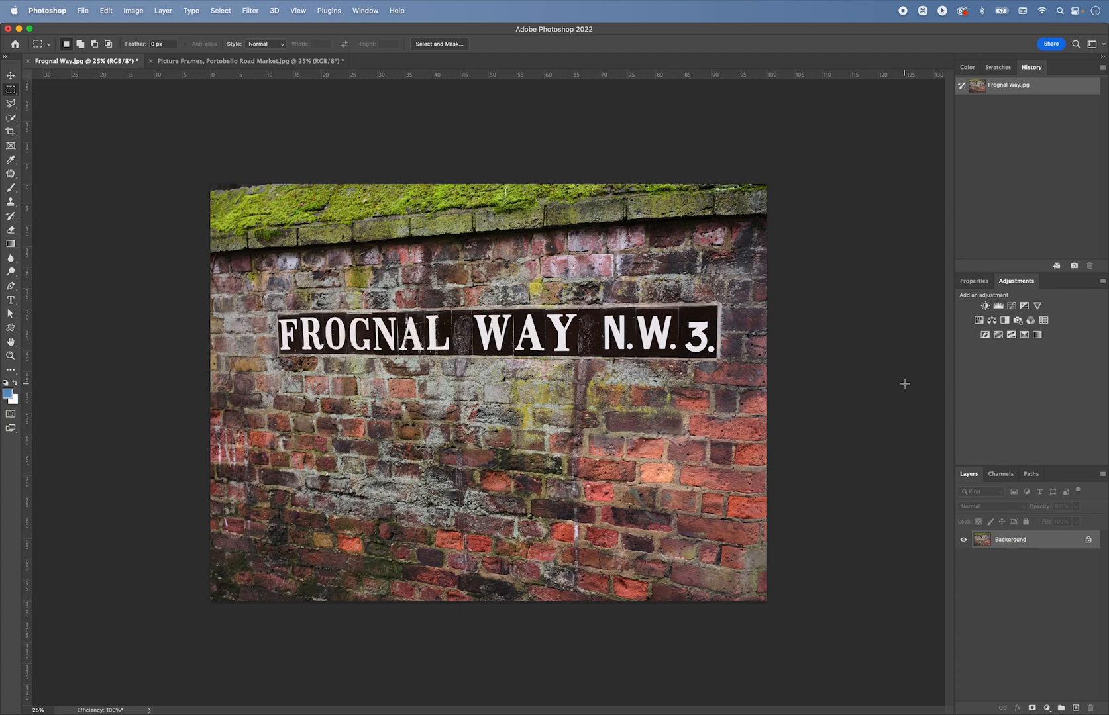
Select the Frognal Way street sign by outlining its four corners with the Polygonal Lasso tool
key(l)
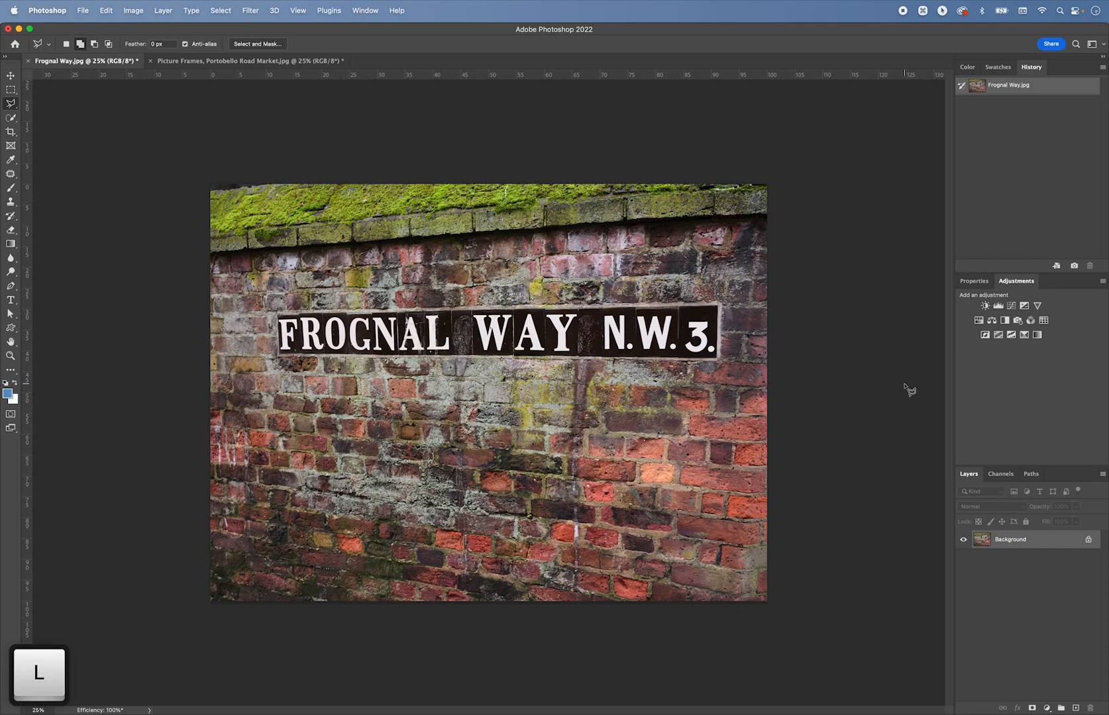
click(277, 316)
click(722, 304)
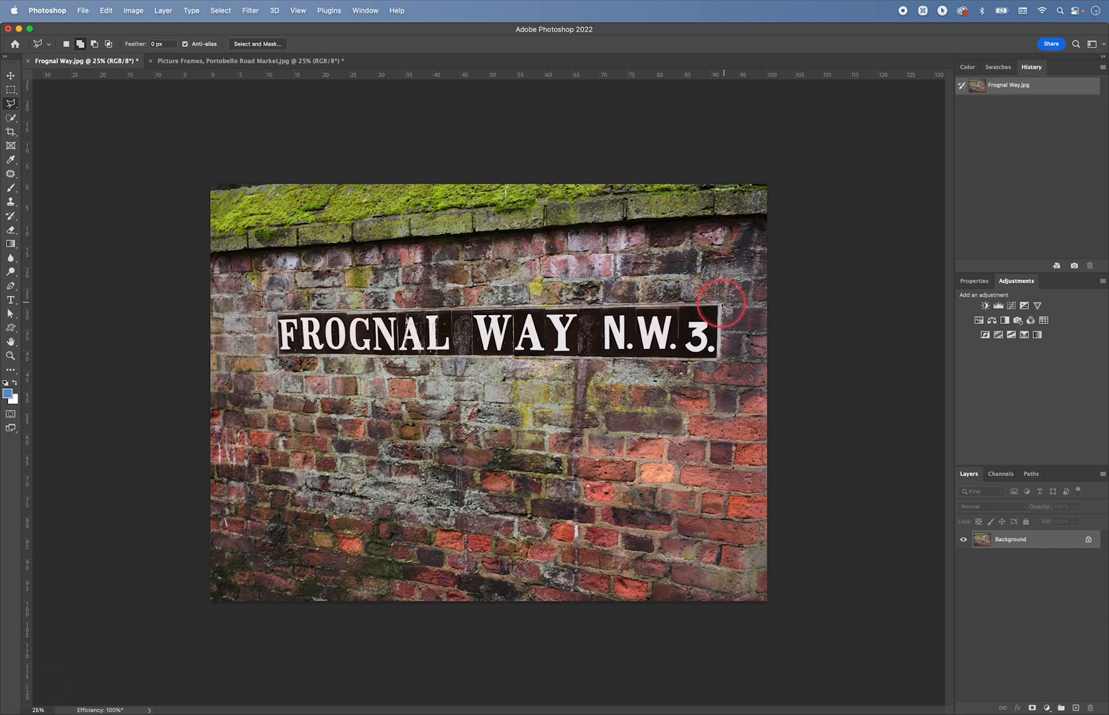
click(718, 360)
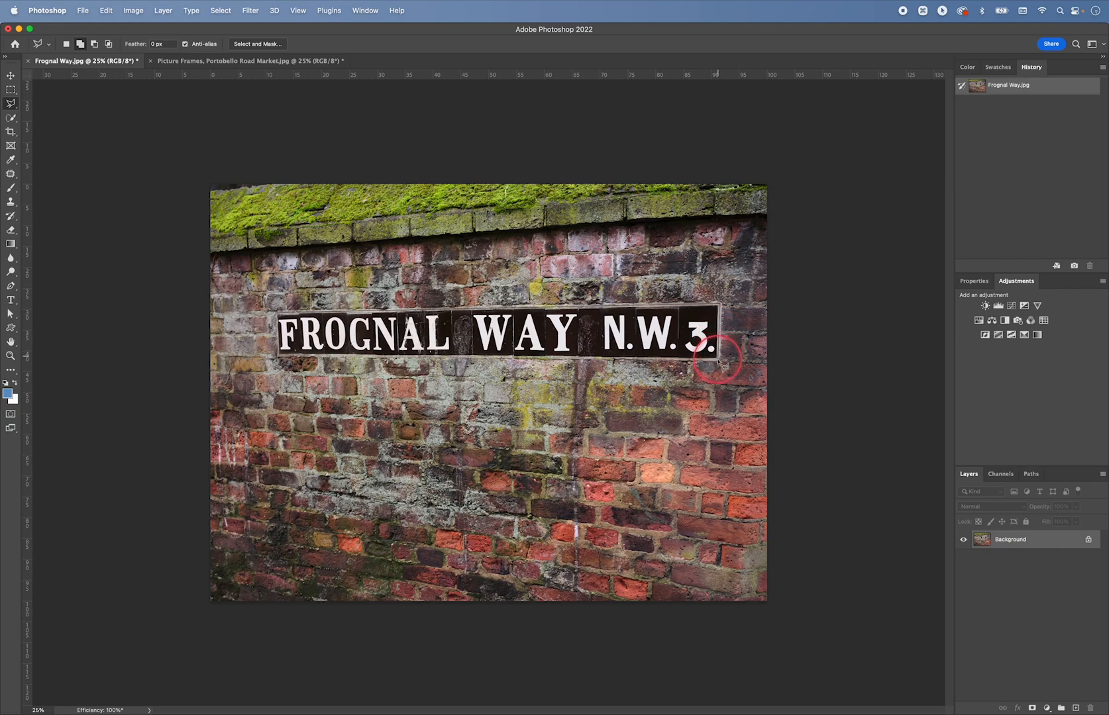
click(277, 357)
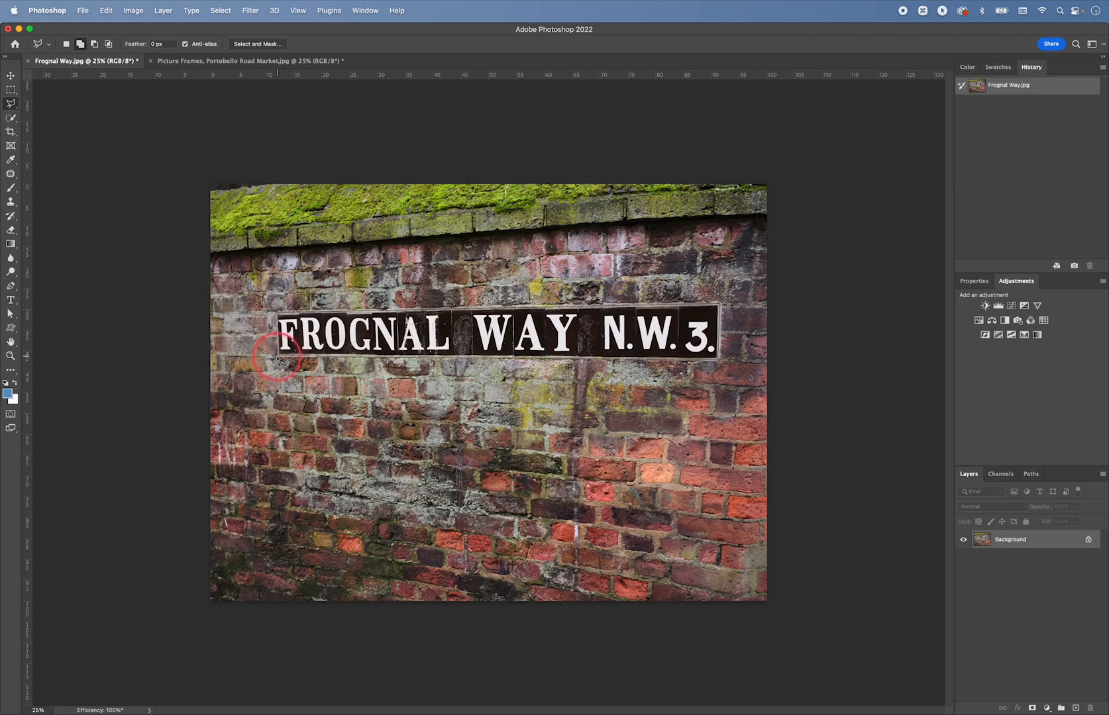
click(276, 315)
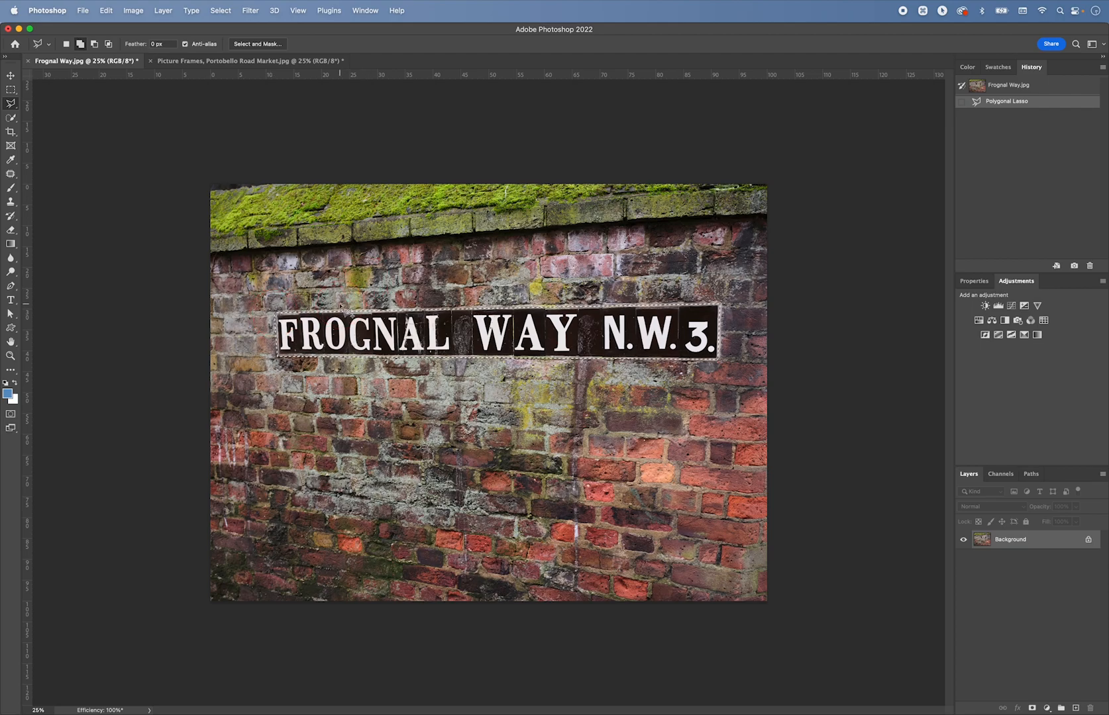
Add a Curves adjustment layer for the selected sign and shape a gentle S-curve with darker shadows and brighter highlights
click(1012, 306)
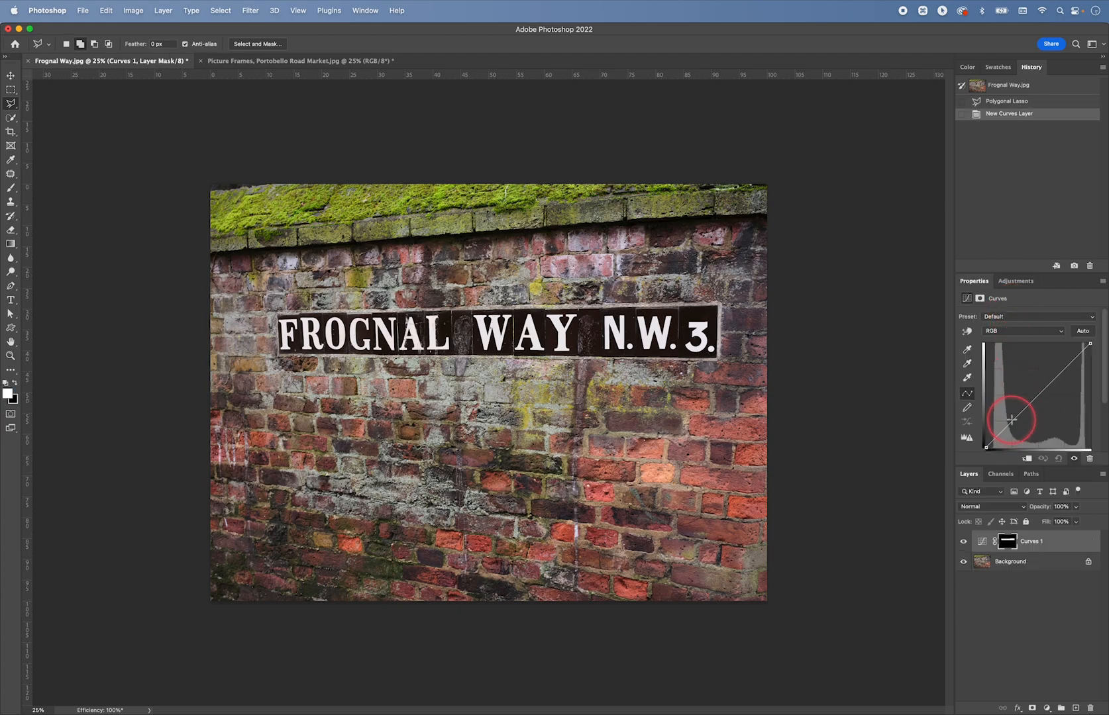
drag(1012, 418, 1013, 425)
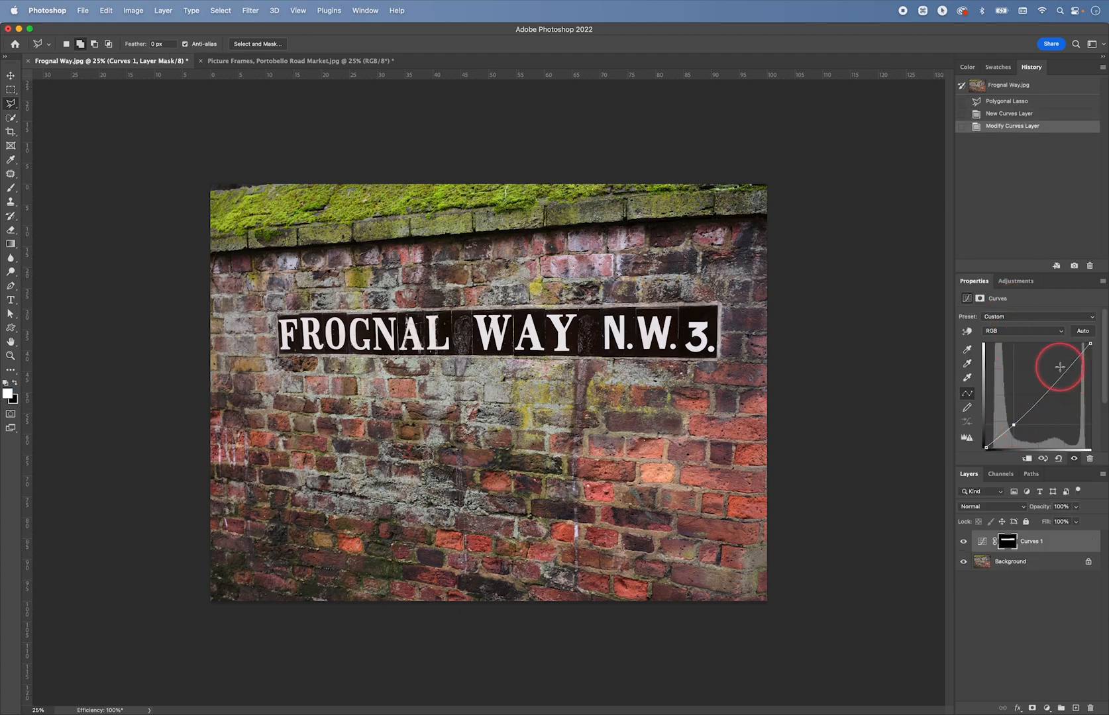
drag(1060, 367, 1056, 370)
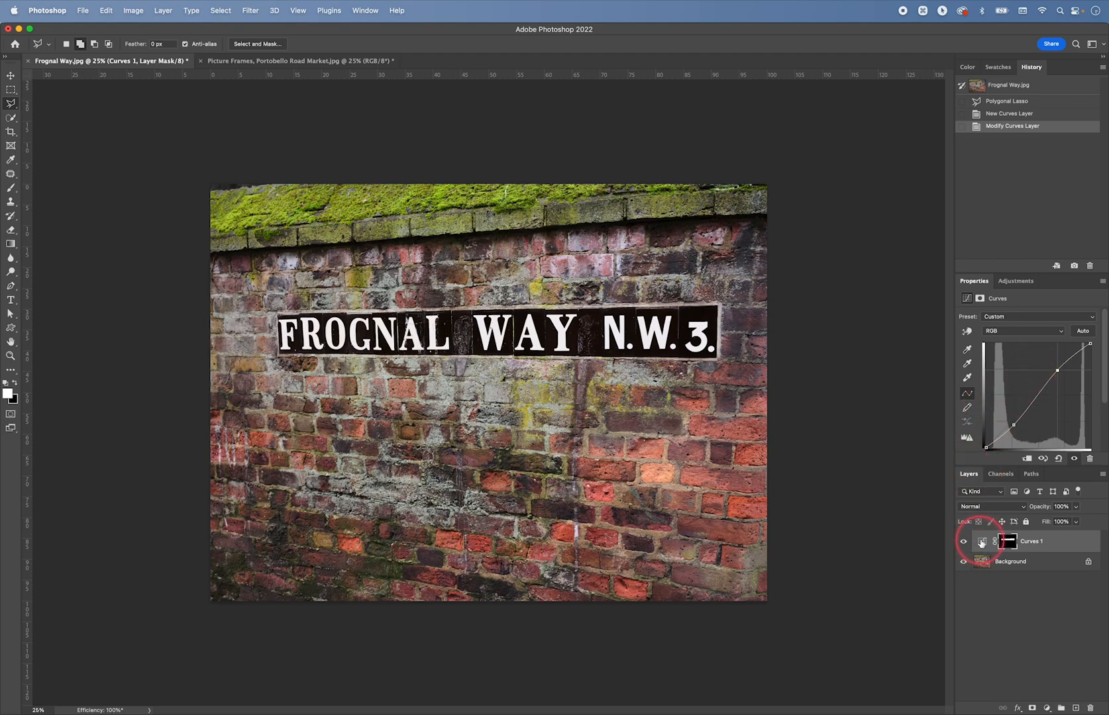
Hide the Background layer to view the Curves adjustment layer on its own, and show it again
click(964, 563)
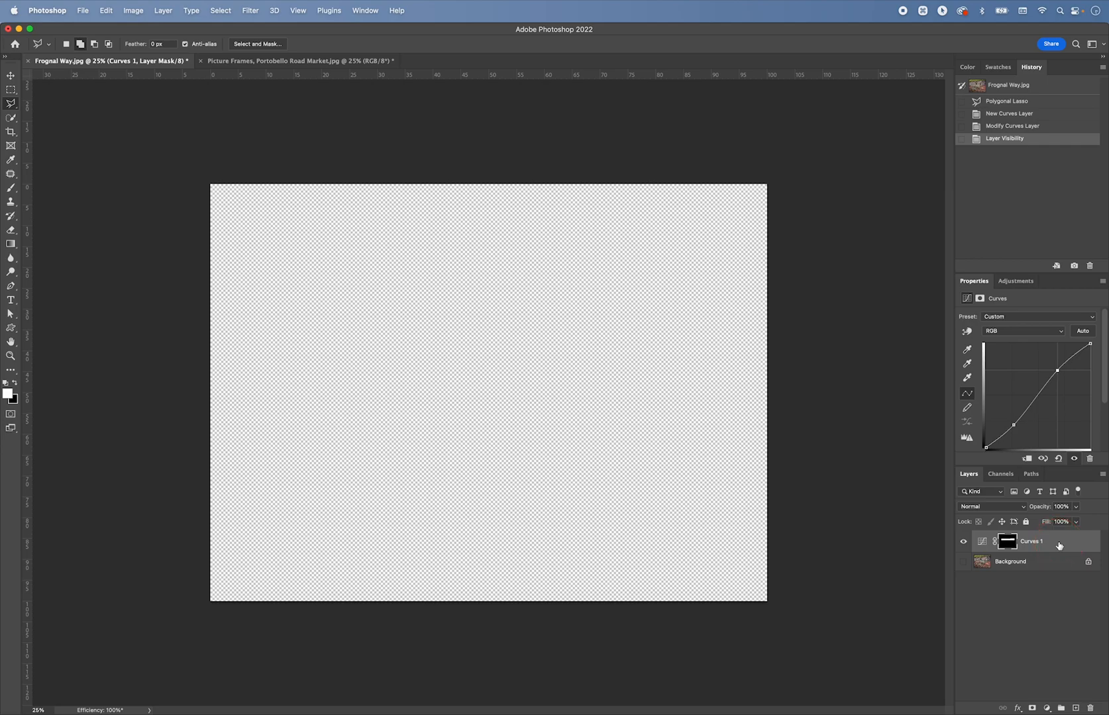
click(964, 562)
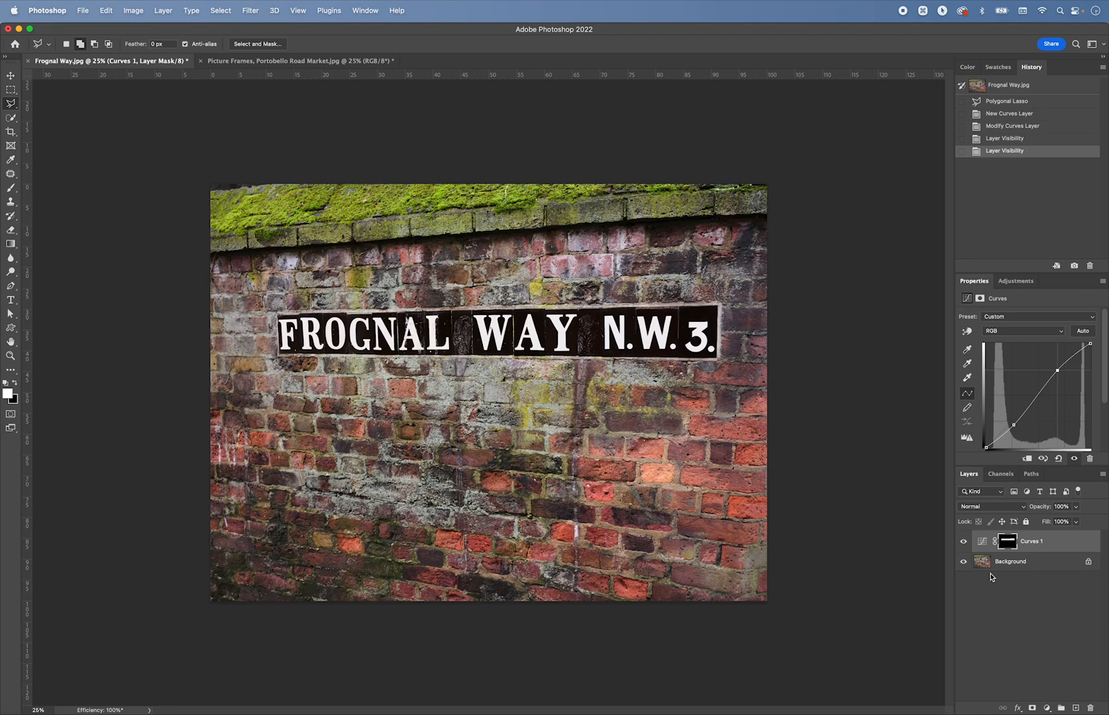
Try adding a second Curves adjustment layer above Curves 1 with no selection active, and undo it
click(1010, 542)
click(1016, 281)
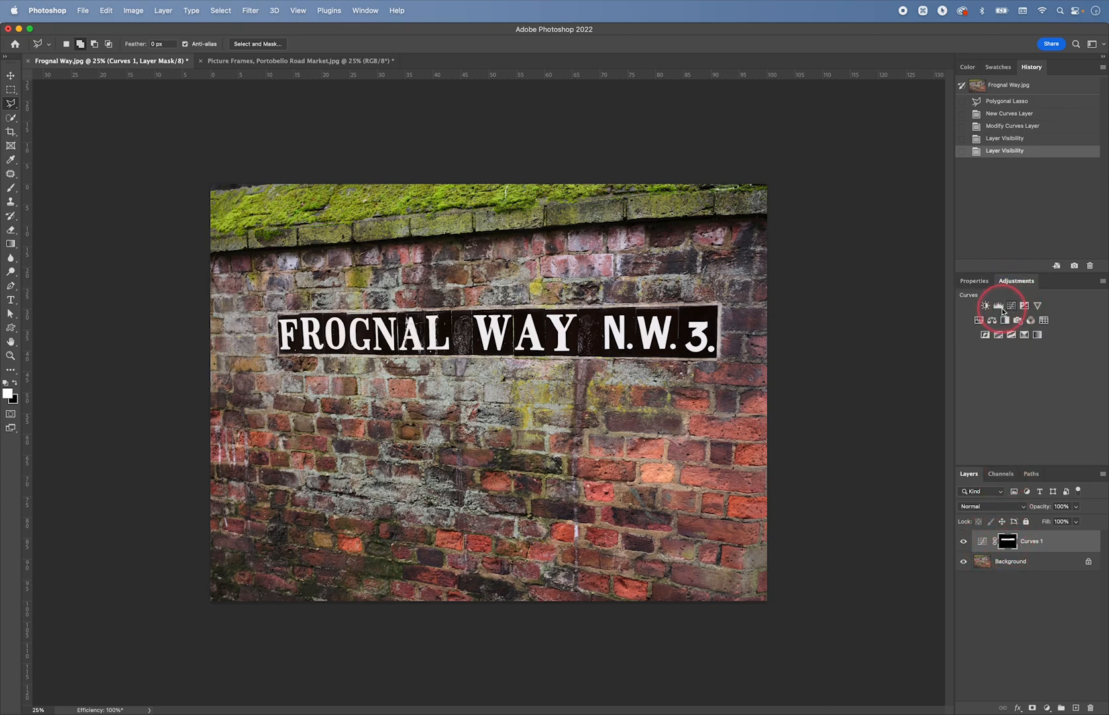
click(1003, 302)
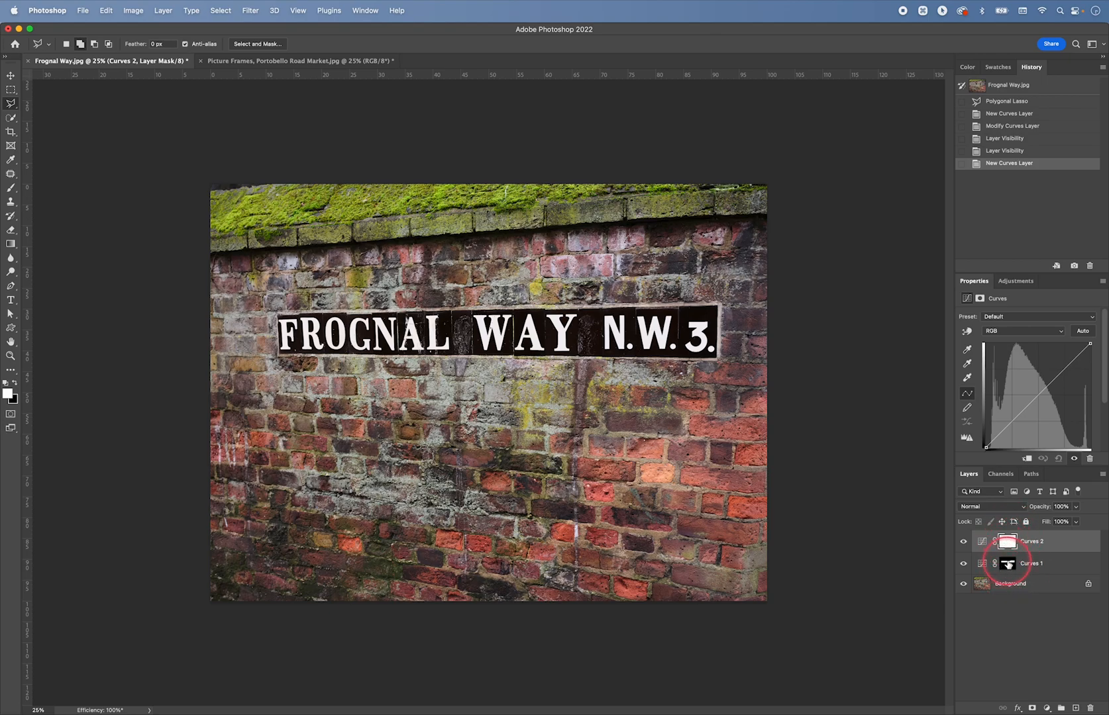
key(super+z)
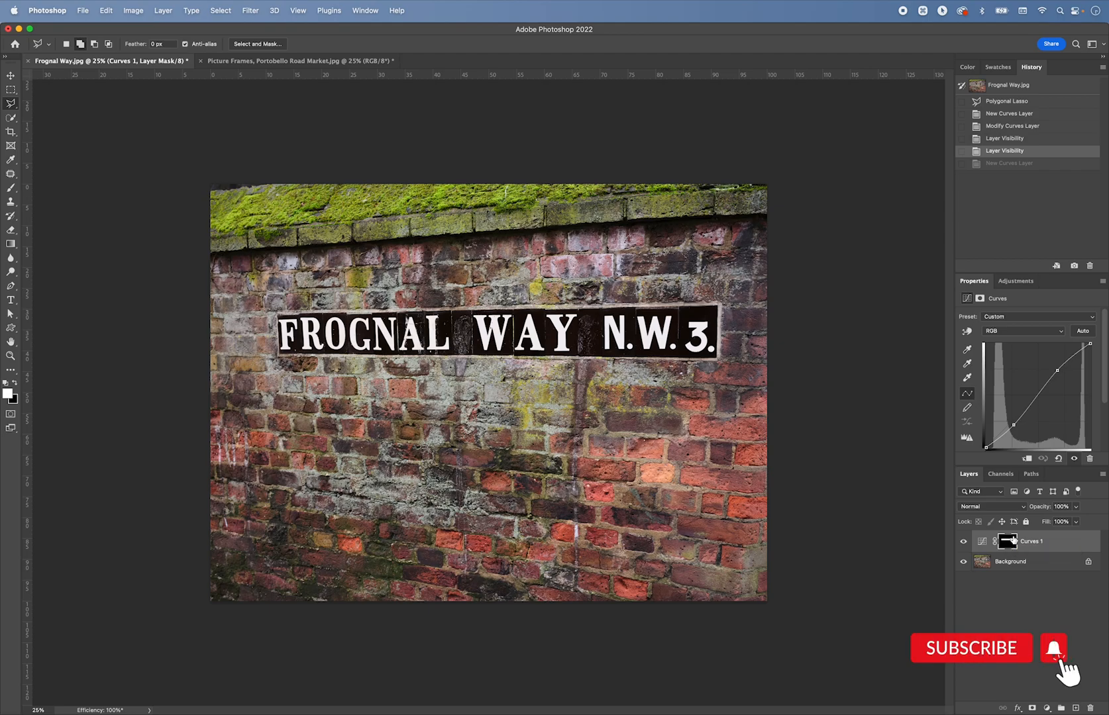
Display the Curves 1 layer mask alone on the canvas and reset the foreground and background colours to their defaults
click(320, 331)
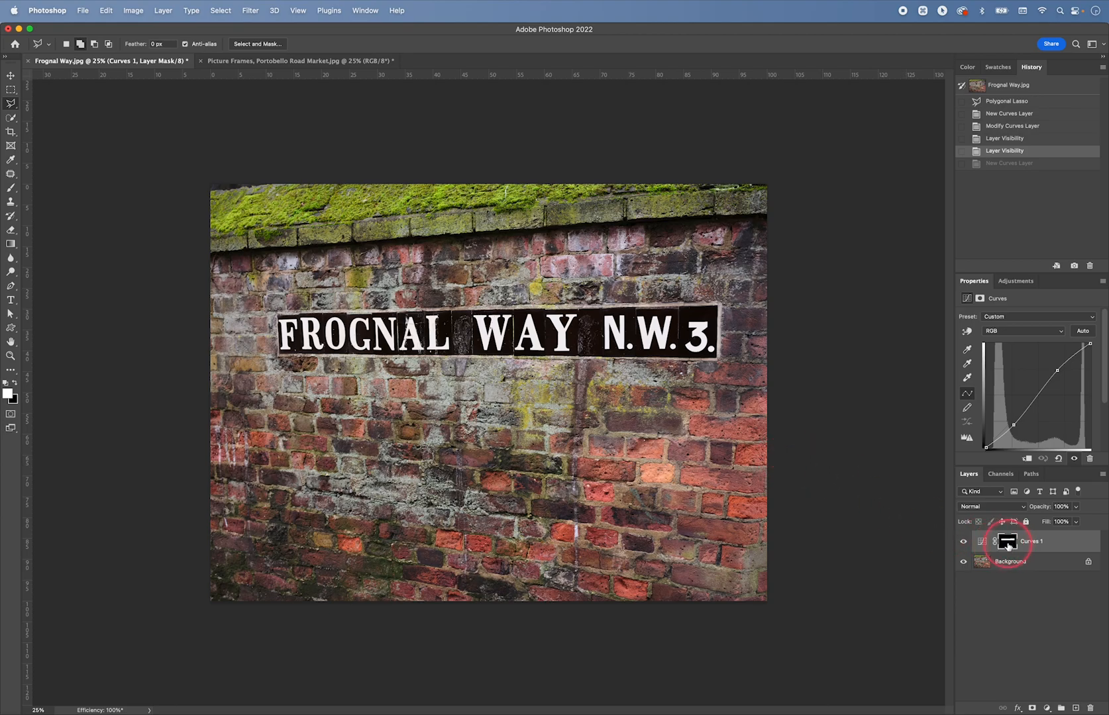
key(alt)
alt+click(1007, 542)
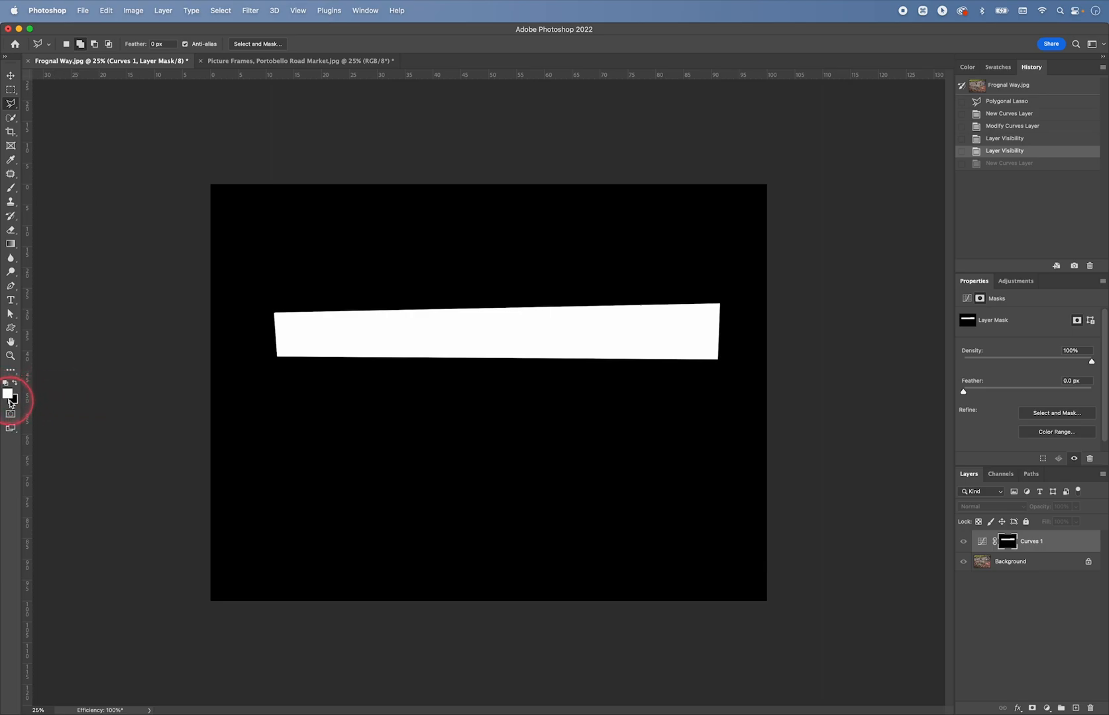
key(d)
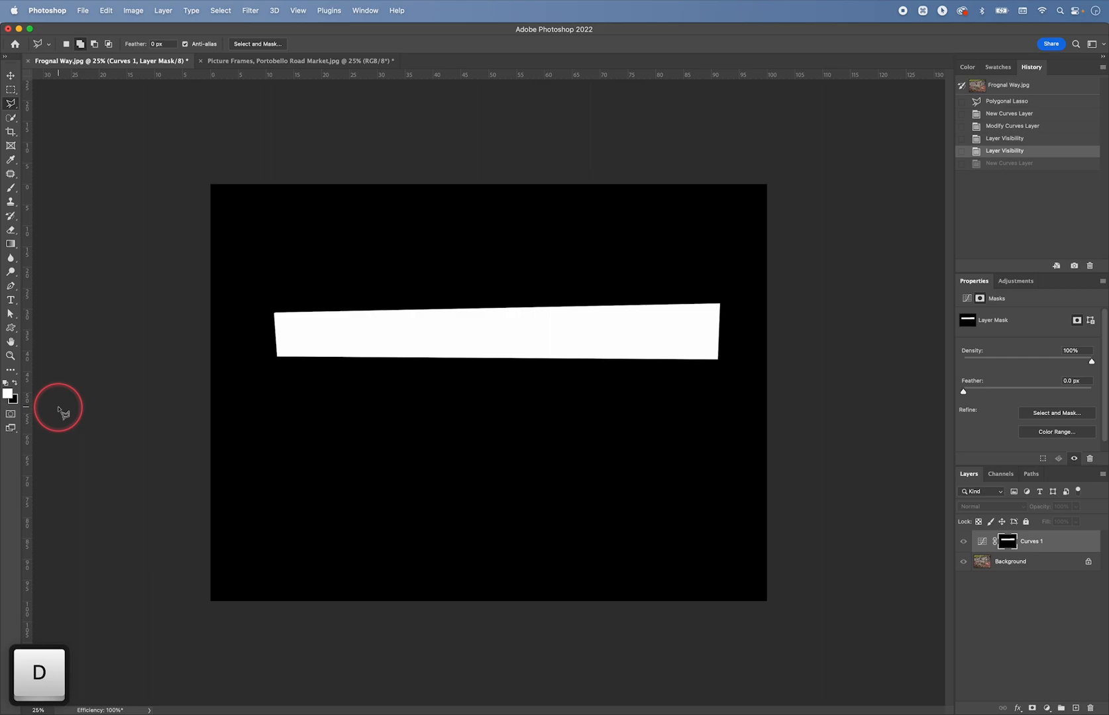
click(15, 383)
key(d)
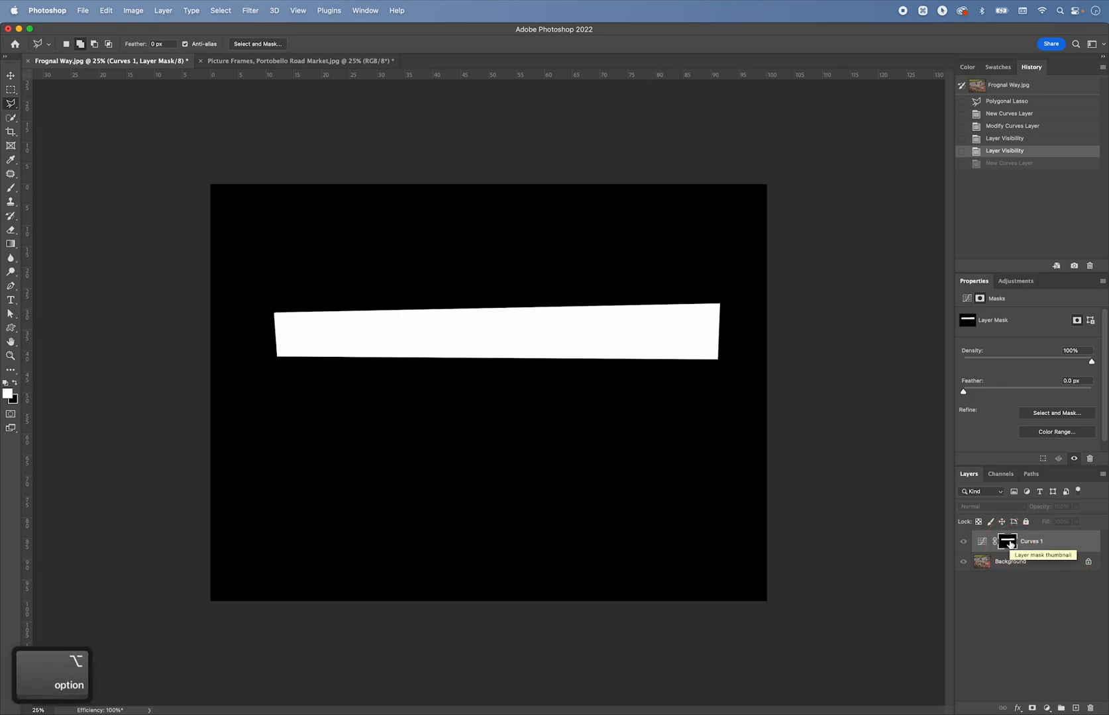
Return from the mask view to the image, and check the Curves 1 mask as a red overlay before hiding it
alt+click(1007, 542)
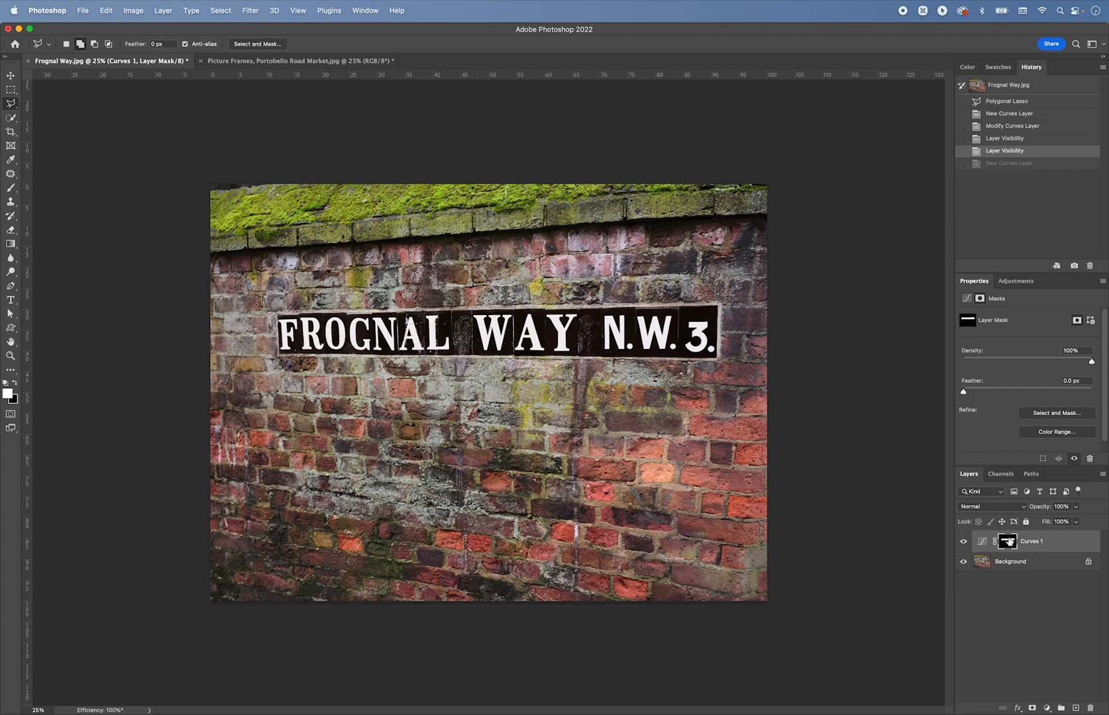
key(backslash)
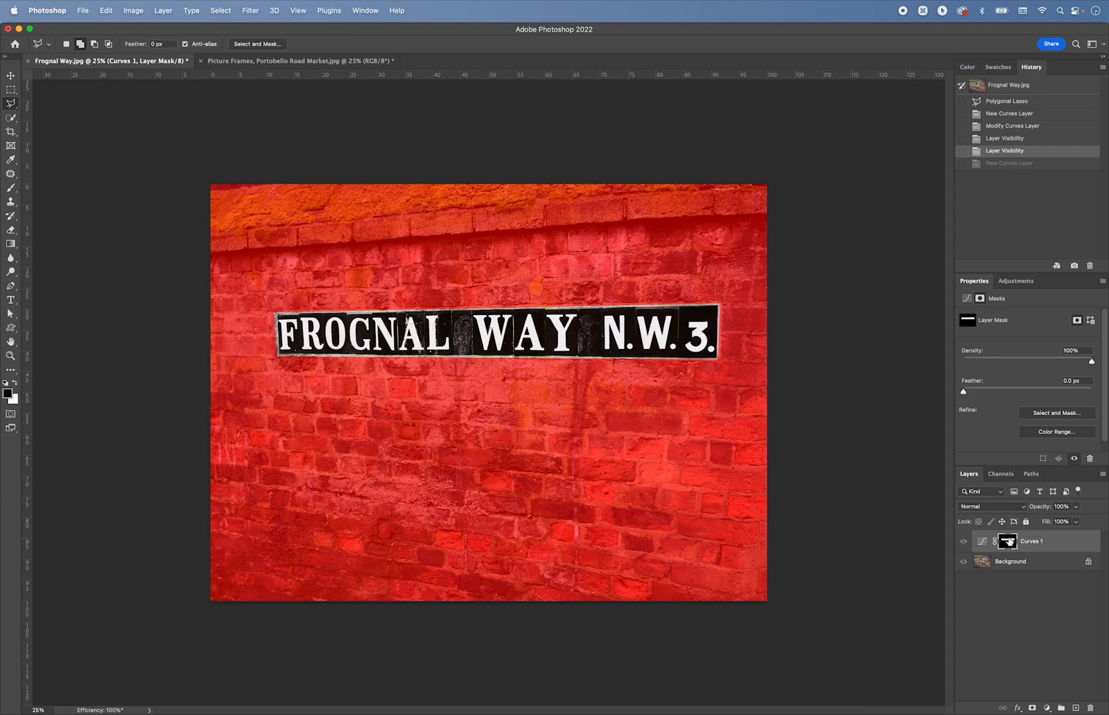
key(x)
key(backslash)
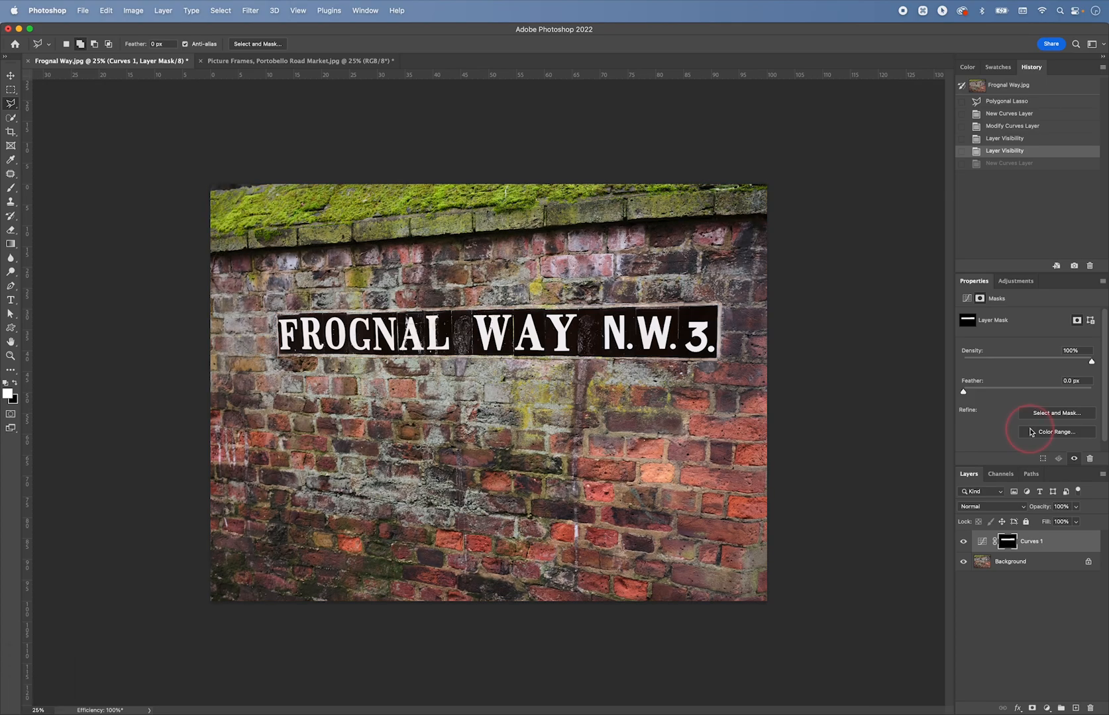
Add a second Curves adjustment layer and replace its blank mask with a copy of the Curves 1 mask
click(1018, 281)
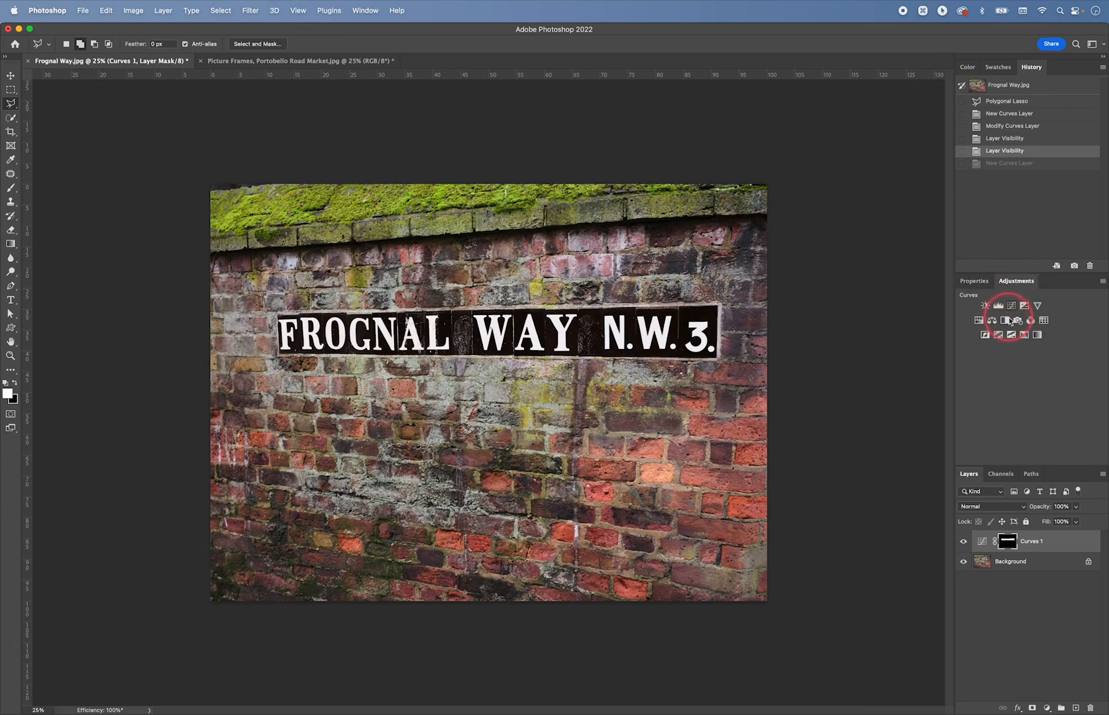
click(1012, 306)
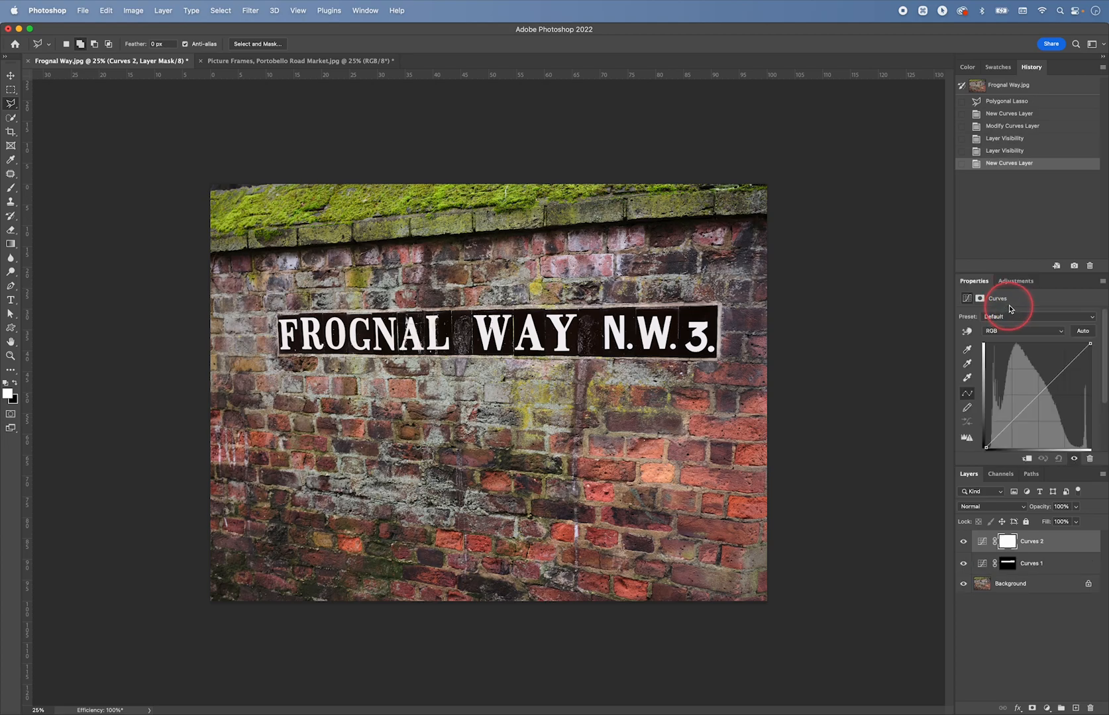
click(1008, 564)
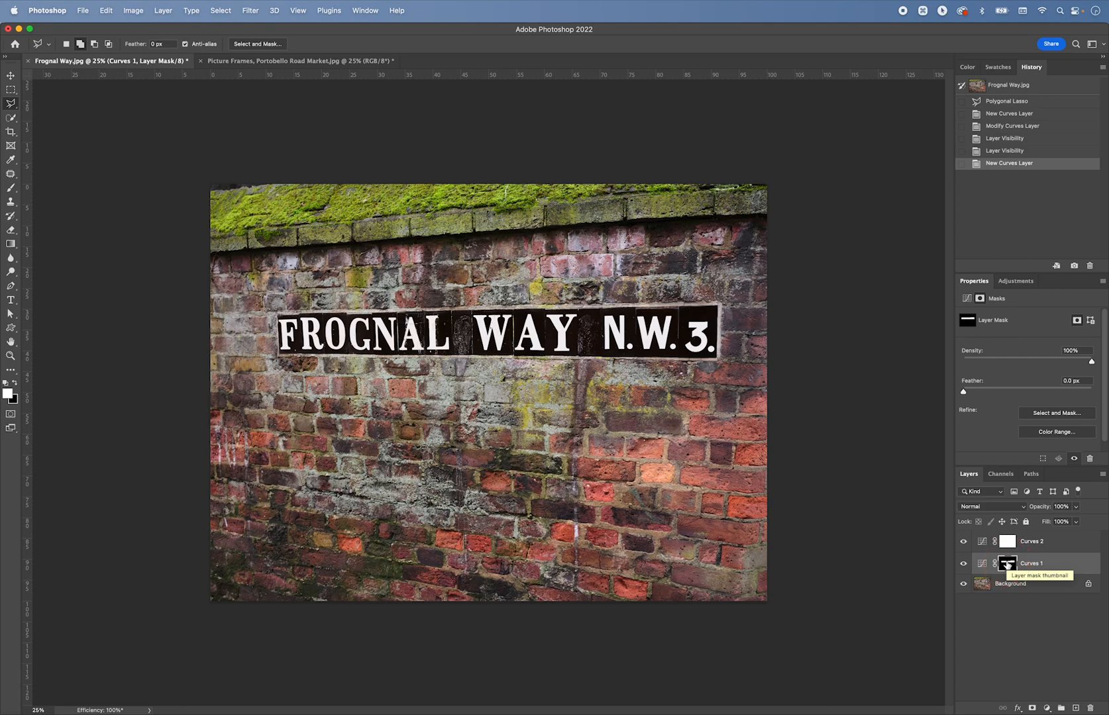
drag(1007, 563, 1007, 542)
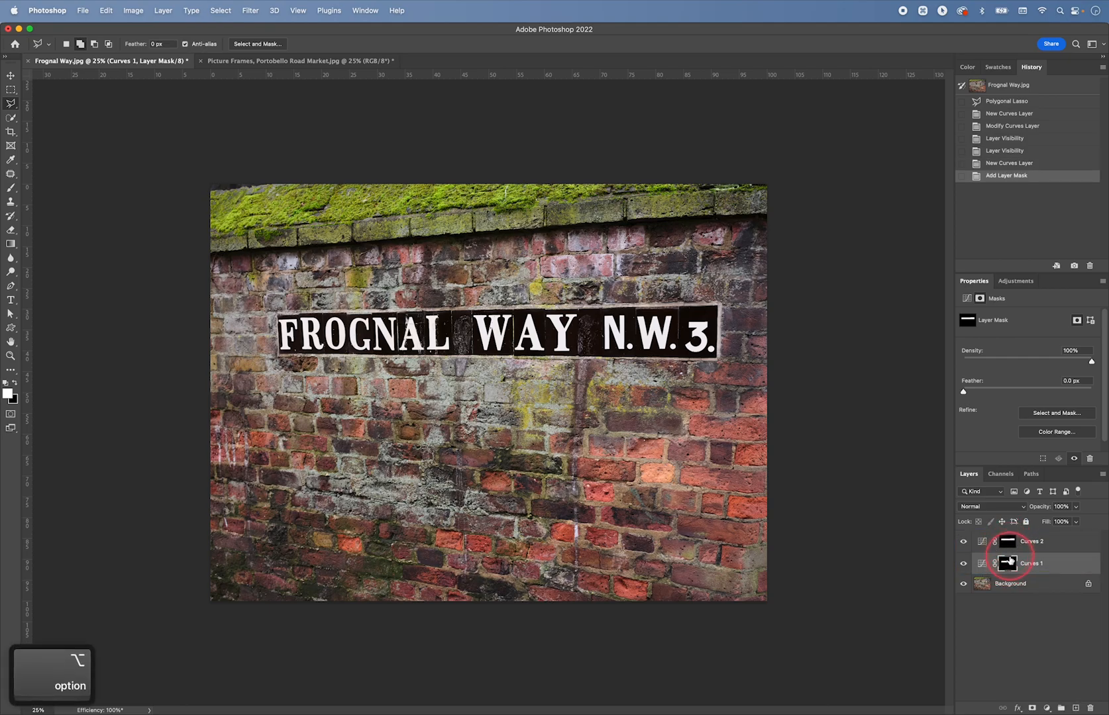
Invert the Curves 2 layer mask so it targets the wall instead of the sign, and inspect the mask on its own
click(1007, 564)
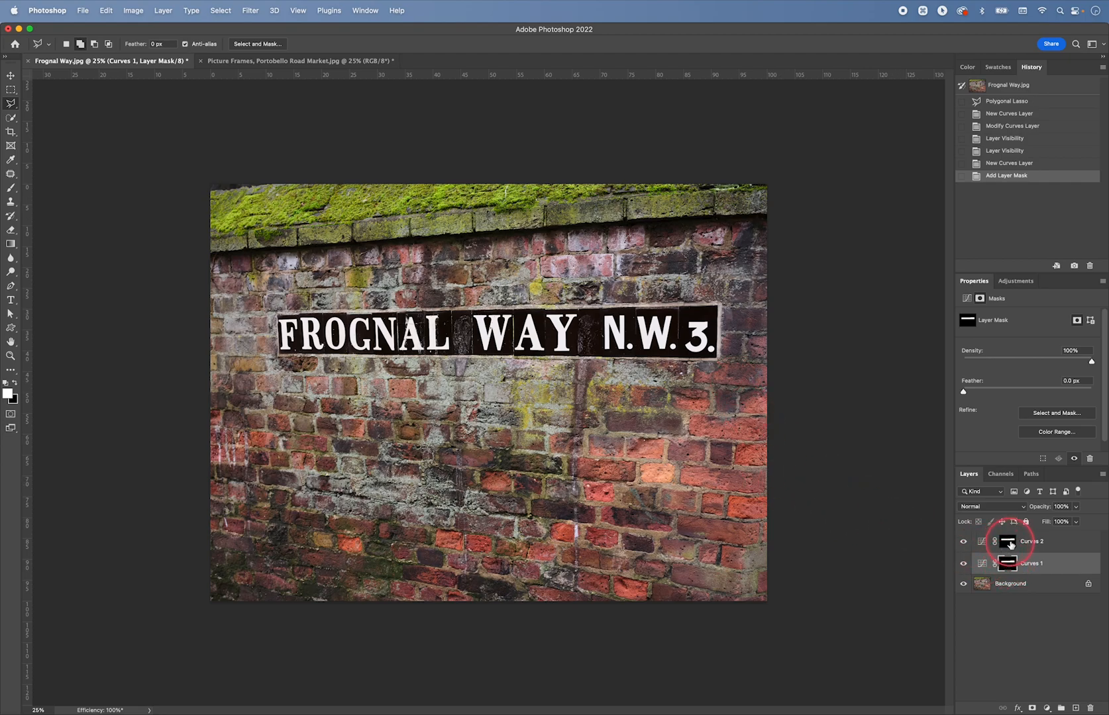
click(1010, 543)
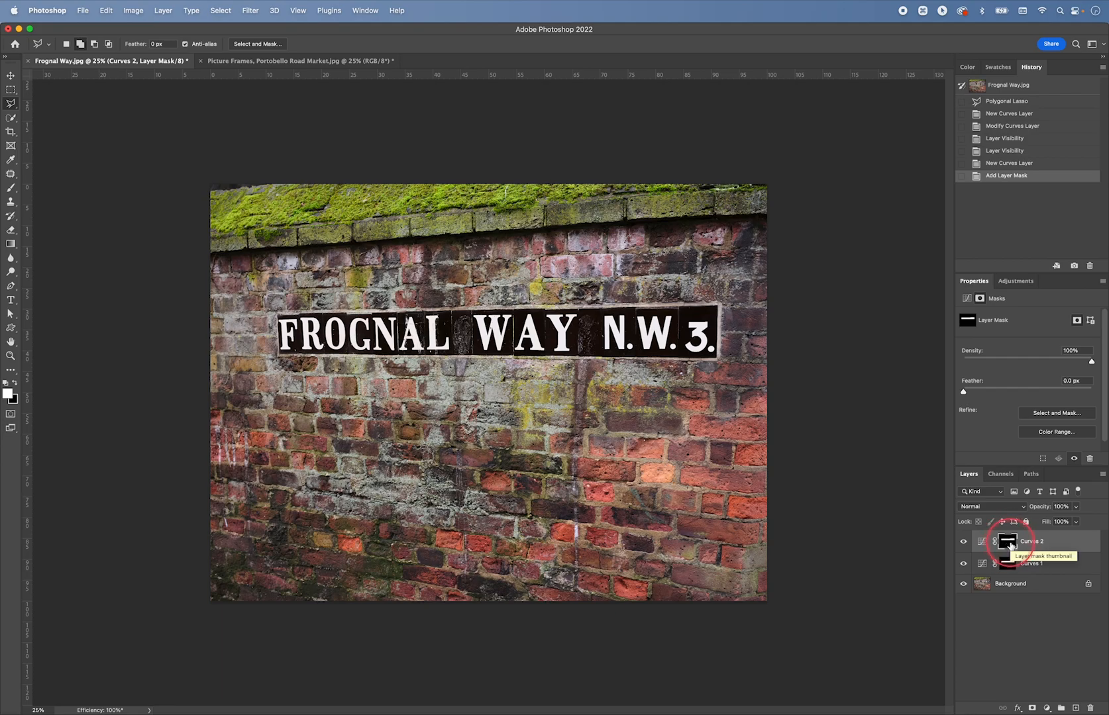
key(super+i)
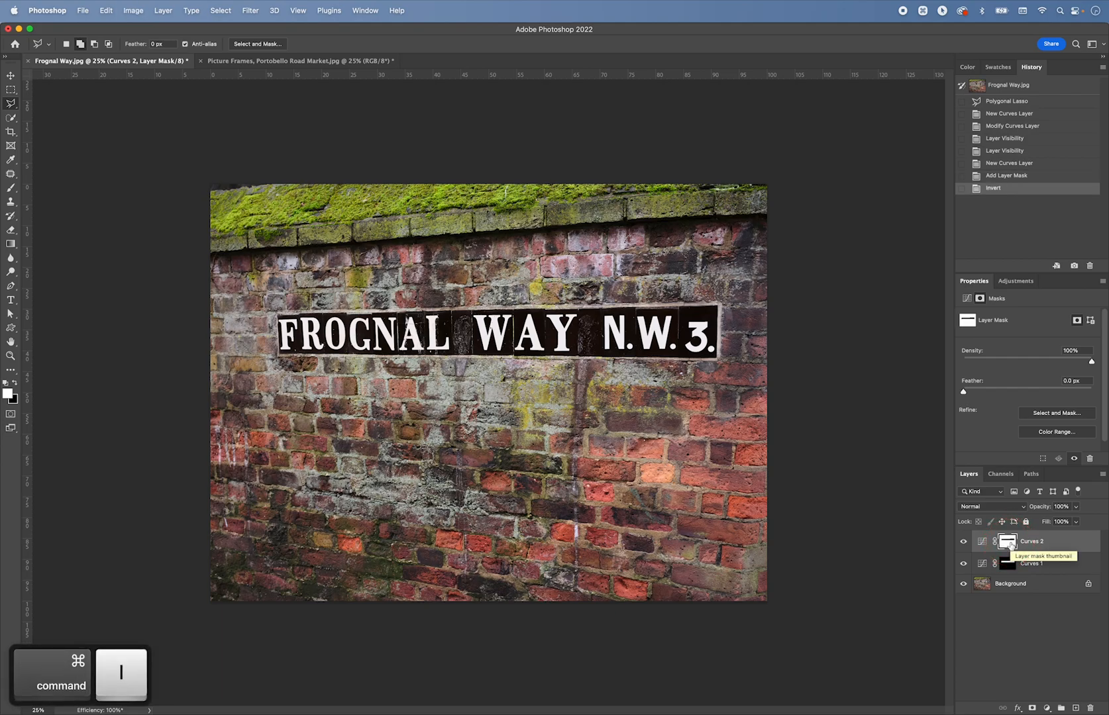
alt+click(1007, 542)
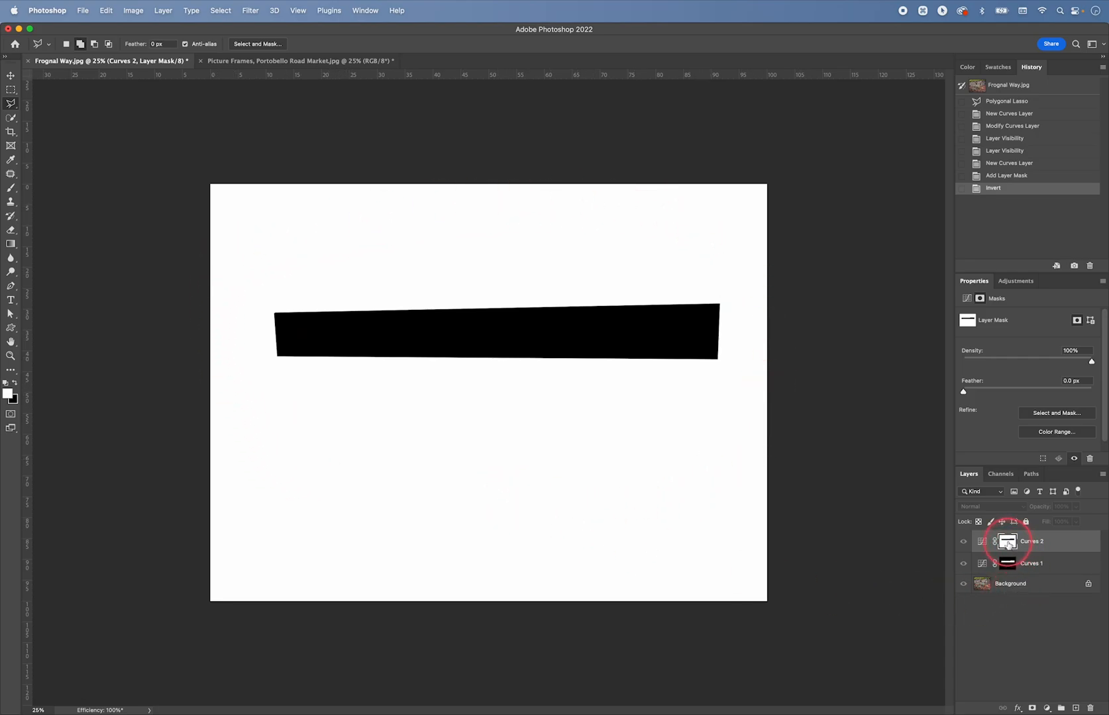
alt+click(1008, 542)
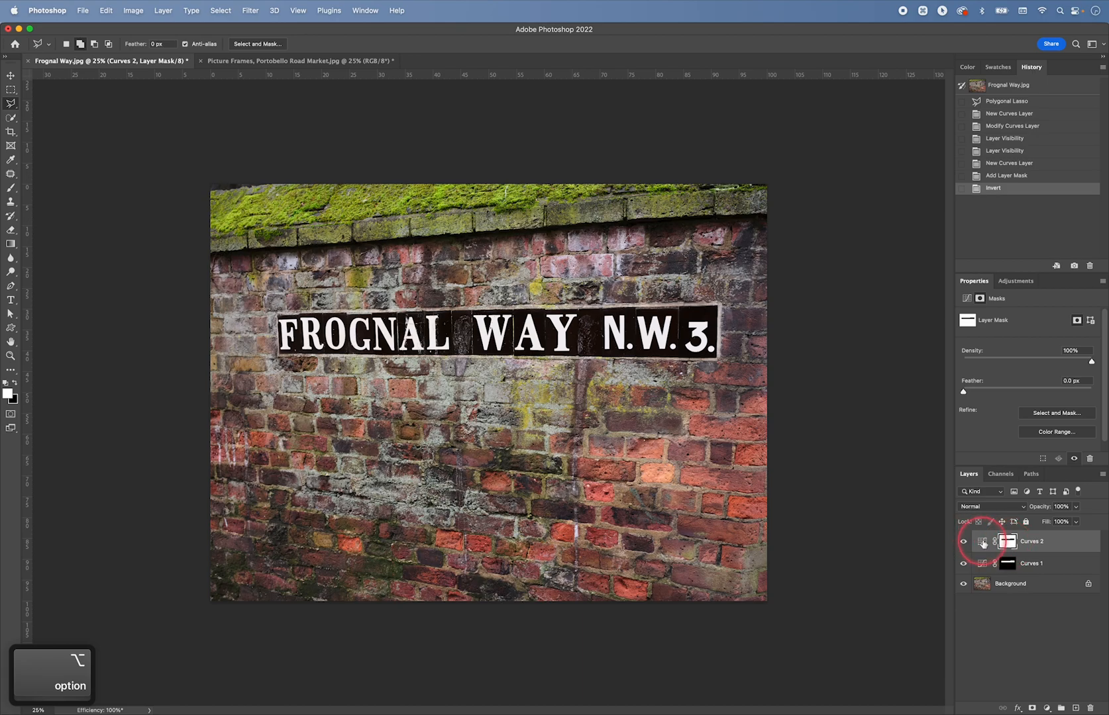
Shape a gentle S-curve on the Curves 2 layer to add contrast to the brick wall around the sign
click(982, 542)
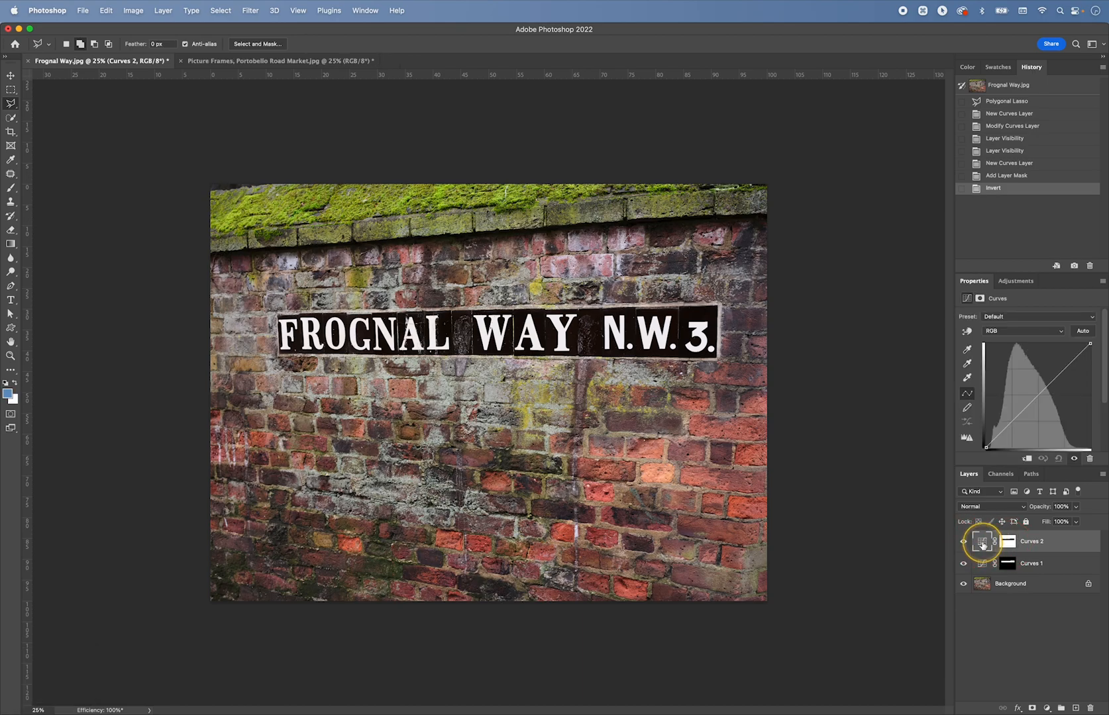
drag(1007, 426, 1015, 422)
drag(1059, 373, 1058, 368)
drag(1015, 423, 1012, 423)
drag(1051, 374, 1059, 368)
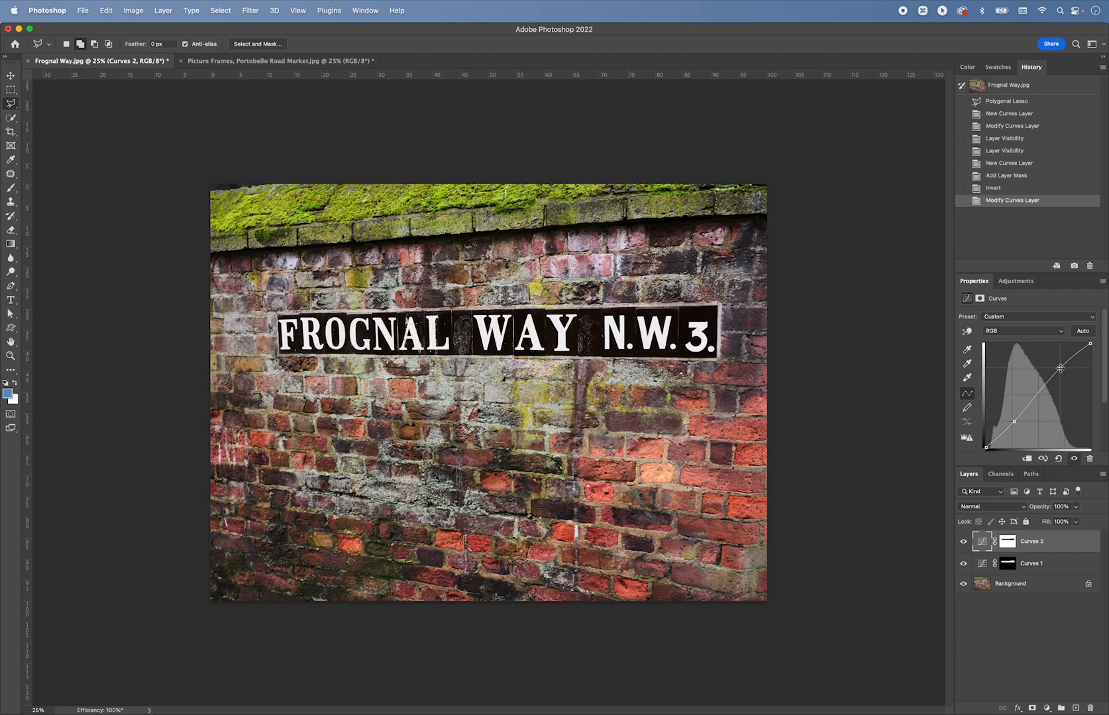
Delete both Curves layers and add a fresh Curves adjustment layer above the Background
shift+click(1064, 566)
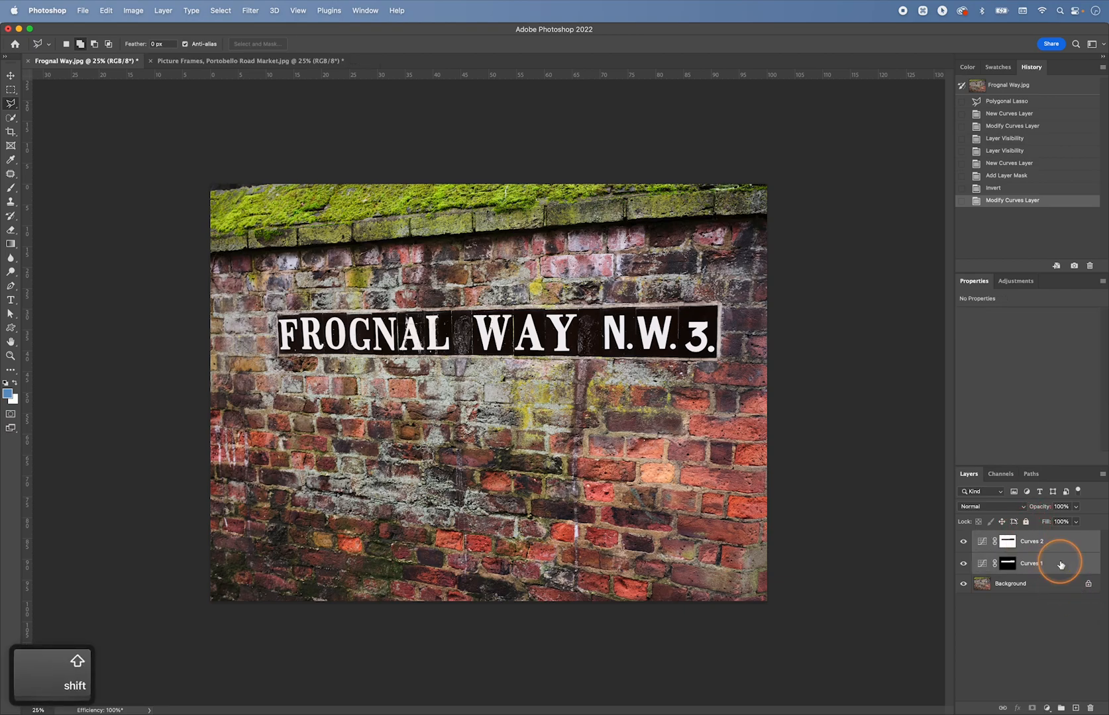
drag(1064, 569, 1089, 708)
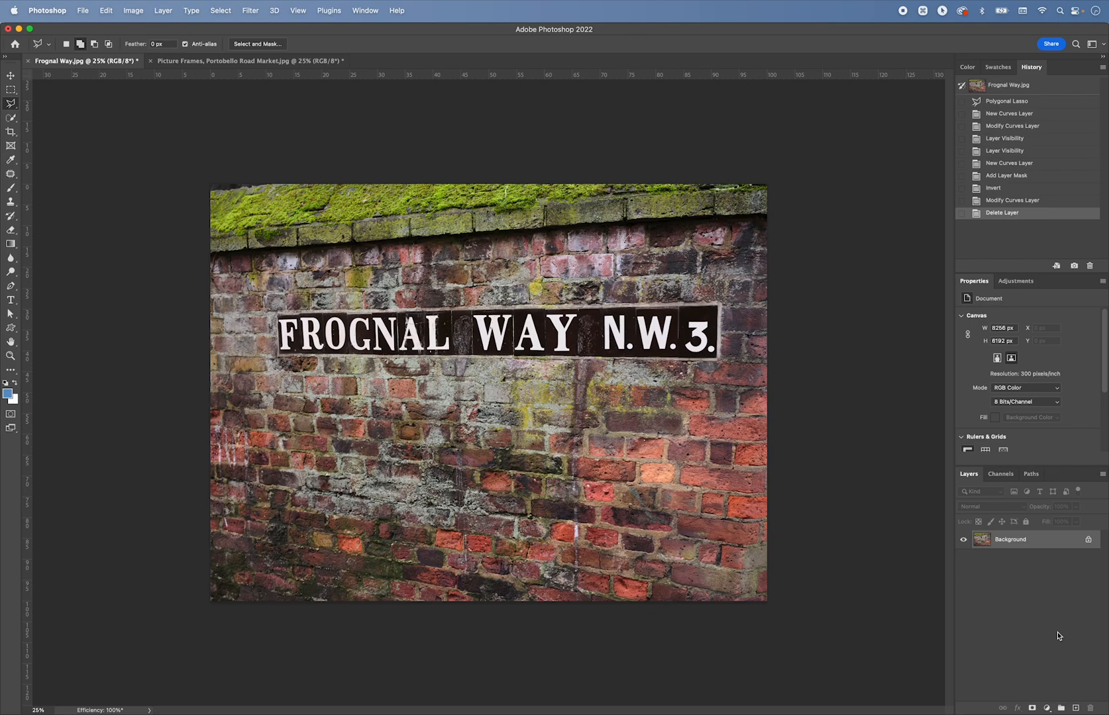
click(1017, 282)
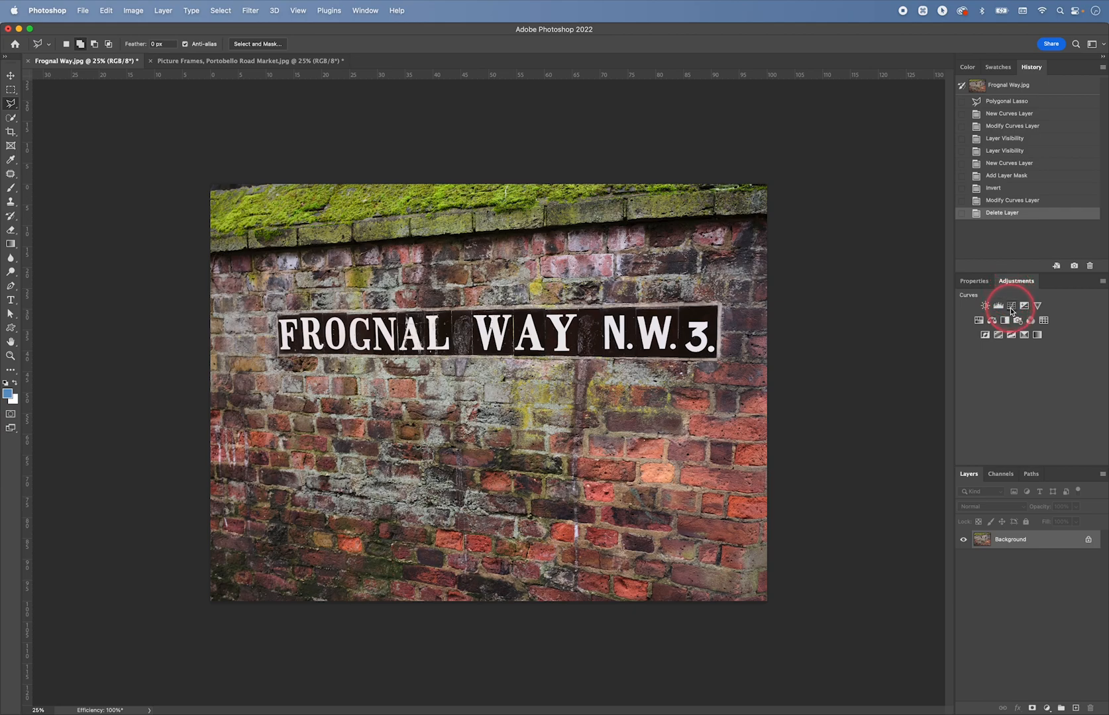
click(1012, 307)
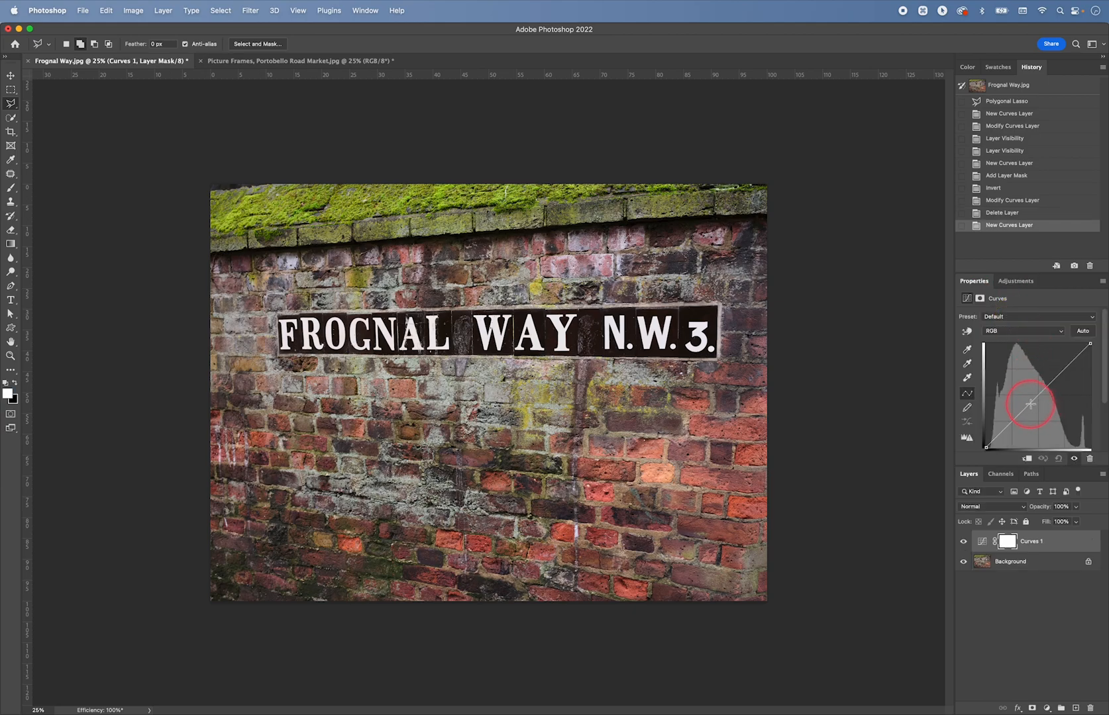
Shape a contrast S-curve on the Curves 1 layer, pulling the shadows down and anchoring the highlights
drag(1028, 404, 1036, 406)
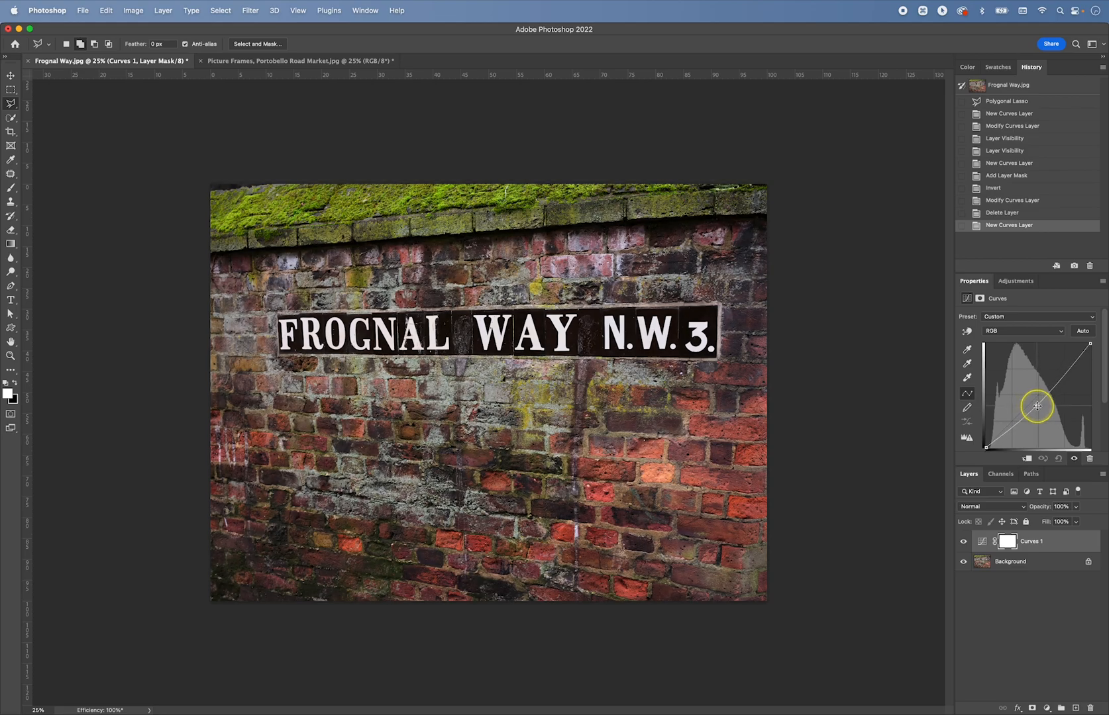
click(1037, 406)
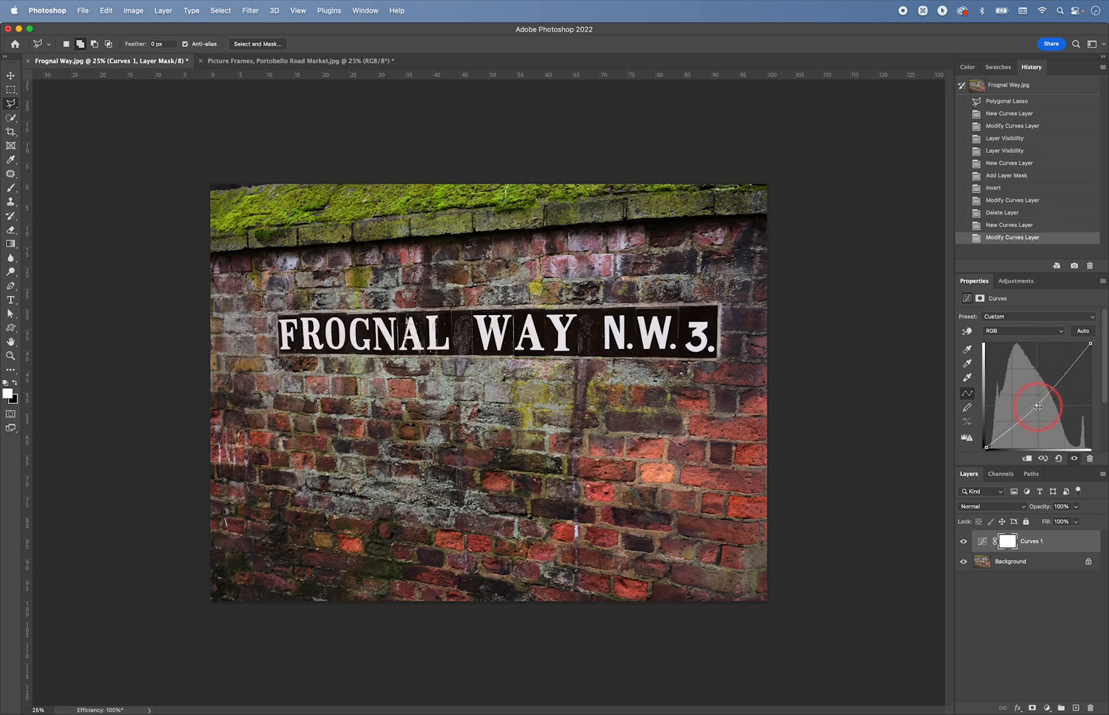
drag(1038, 407, 1023, 418)
click(1065, 369)
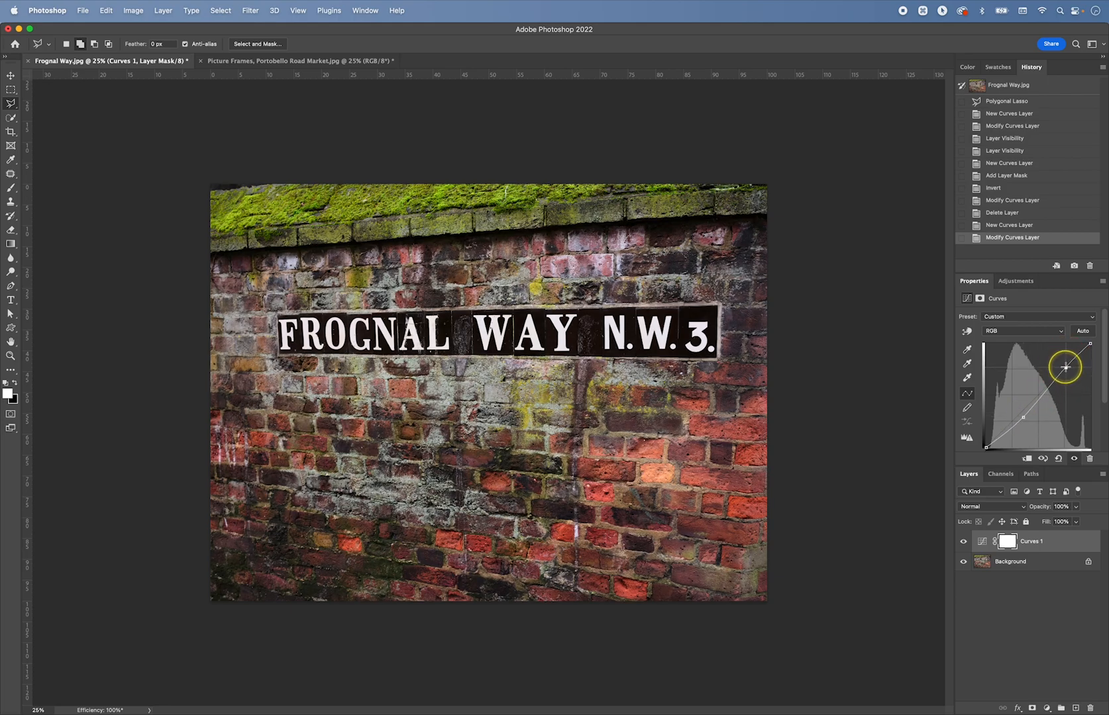
click(1025, 418)
Target the Curves 1 layer mask and ready the Brush tool with black as the foreground colour
click(982, 543)
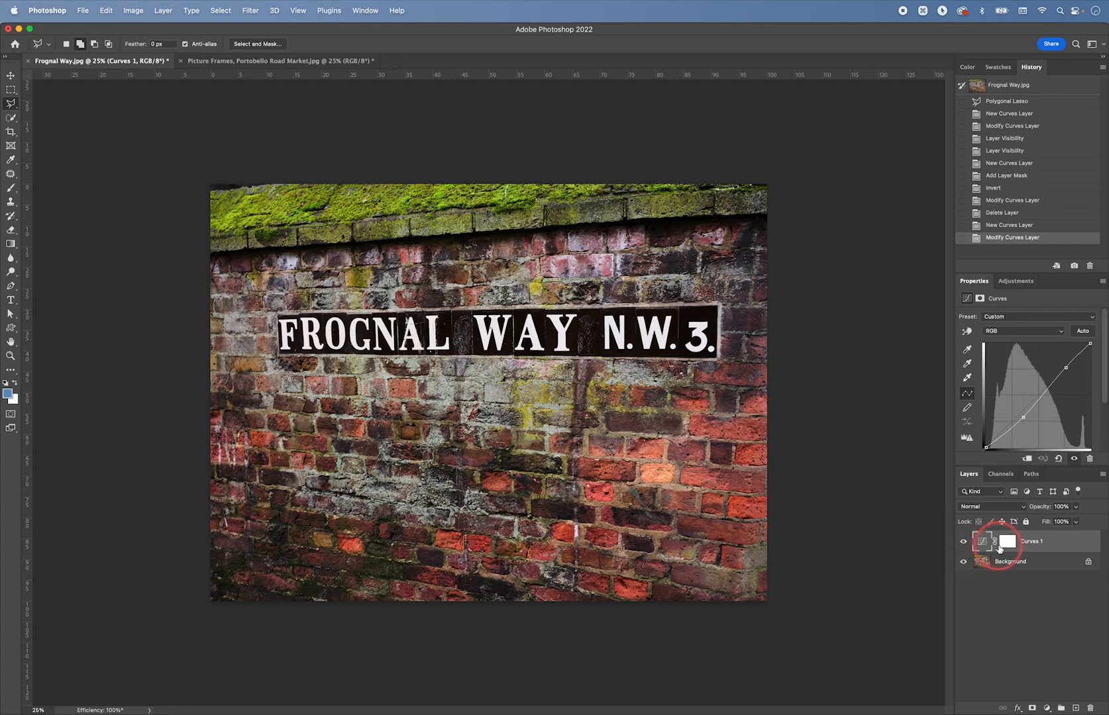
click(1007, 543)
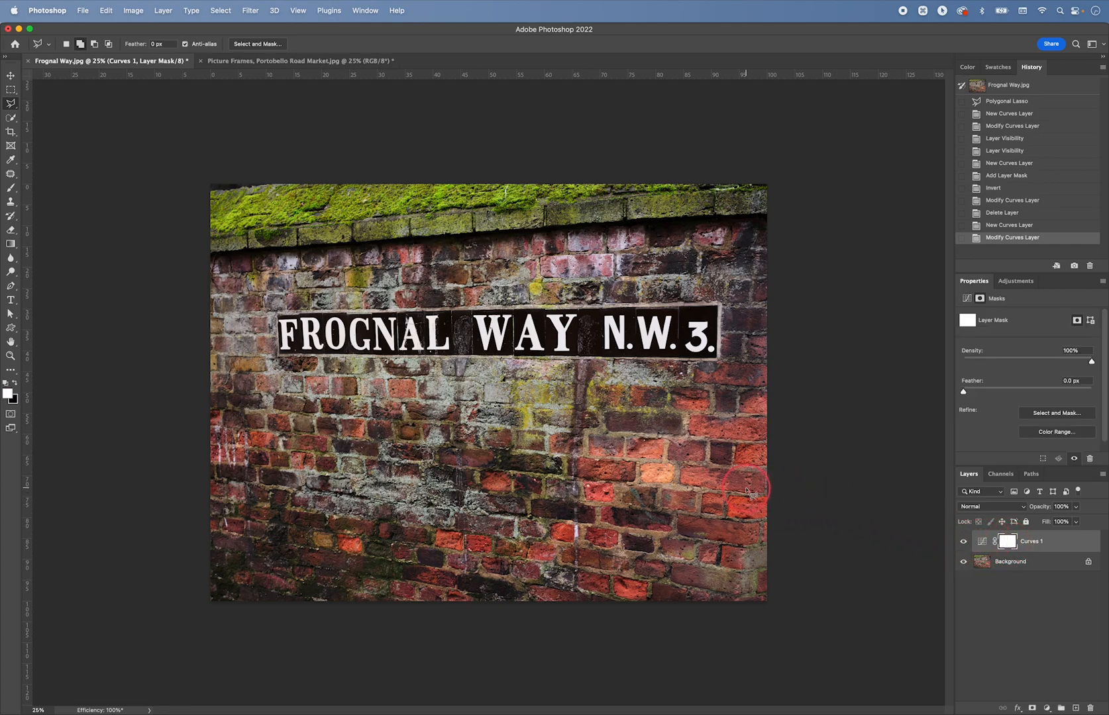
key(b)
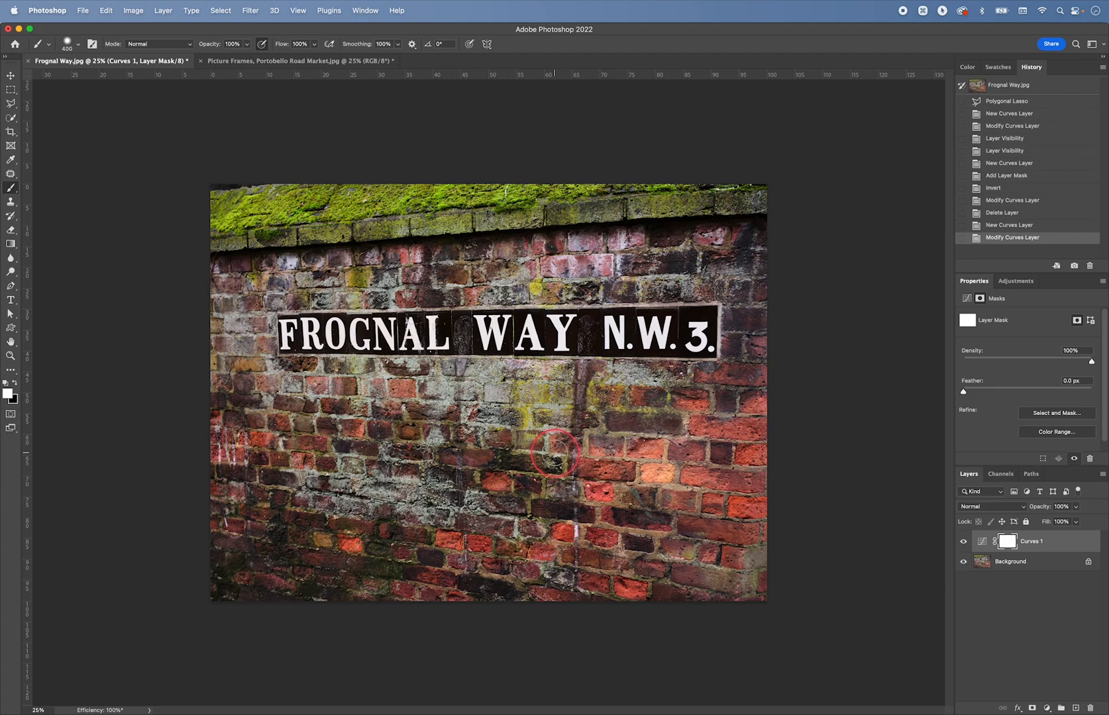
key(x)
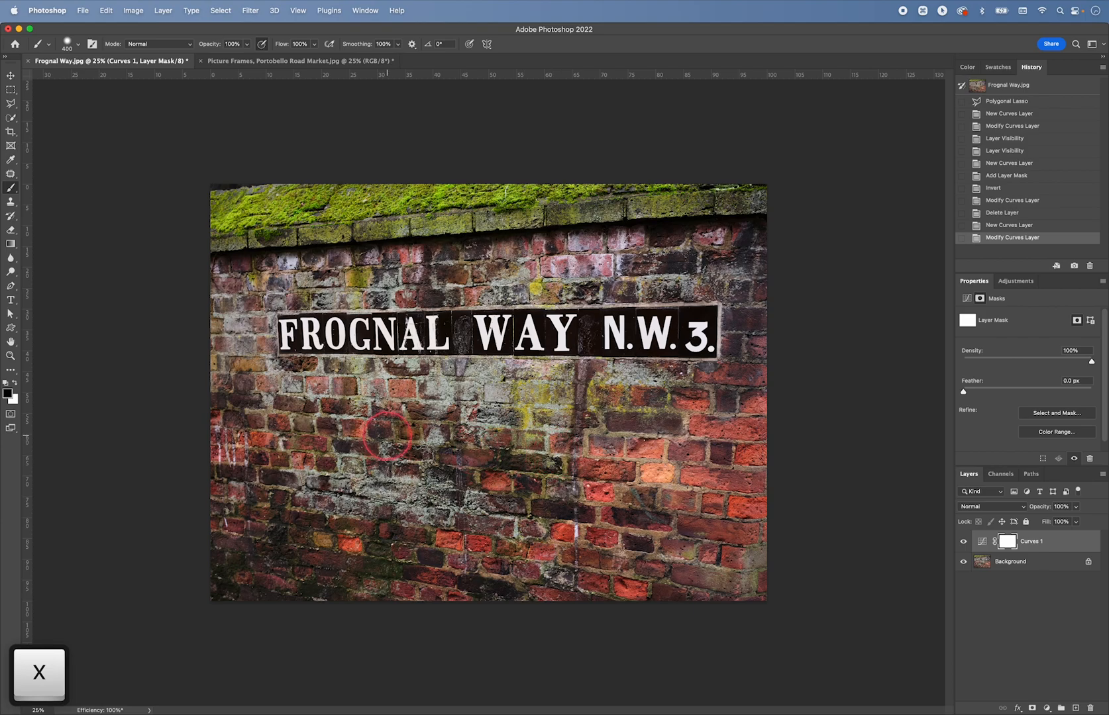
key(x)
key(x)
key(x)
key(x)
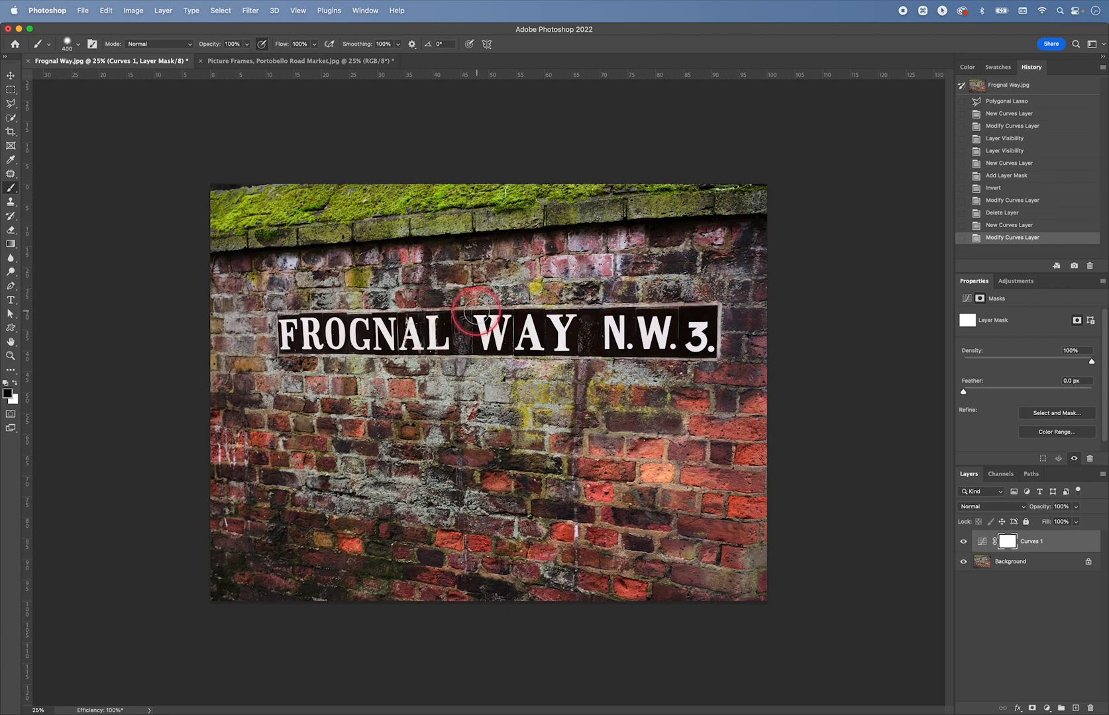
Enlarge the brush to 1400 px and paint black on the Curves 1 mask over the brick wall below the mossy ledge
key(bracketright)
key(bracketright)
key(bracketright)
key(bracketright)
key(bracketright)
key(bracketright)
key(bracketright)
key(bracketright)
key(bracketright)
key(bracketright)
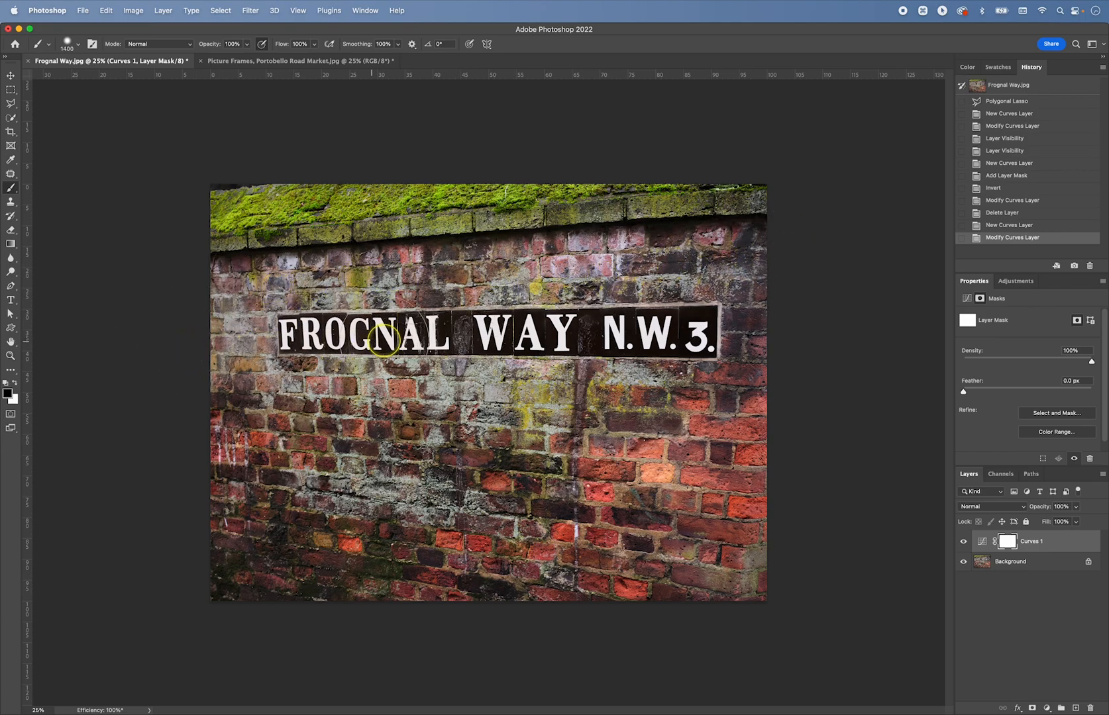
drag(498, 402, 245, 402)
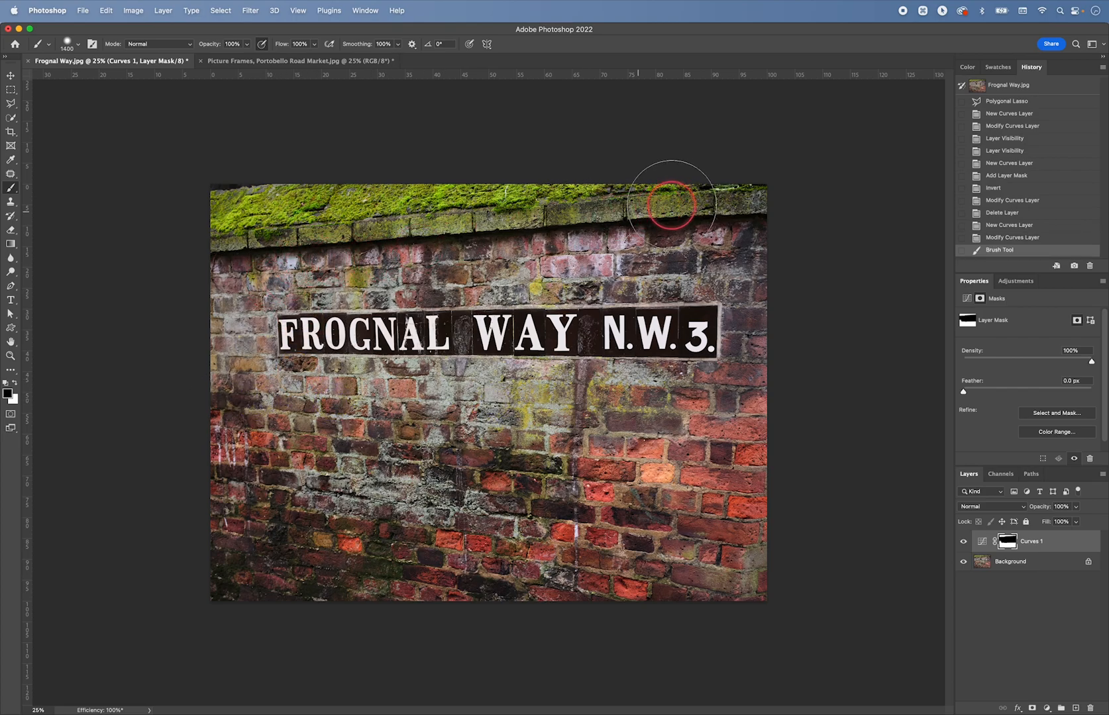
mouse_move(279, 206)
mouse_down()
mouse_move(186, 295)
mouse_move(207, 315)
mouse_up()
drag(235, 422, 236, 597)
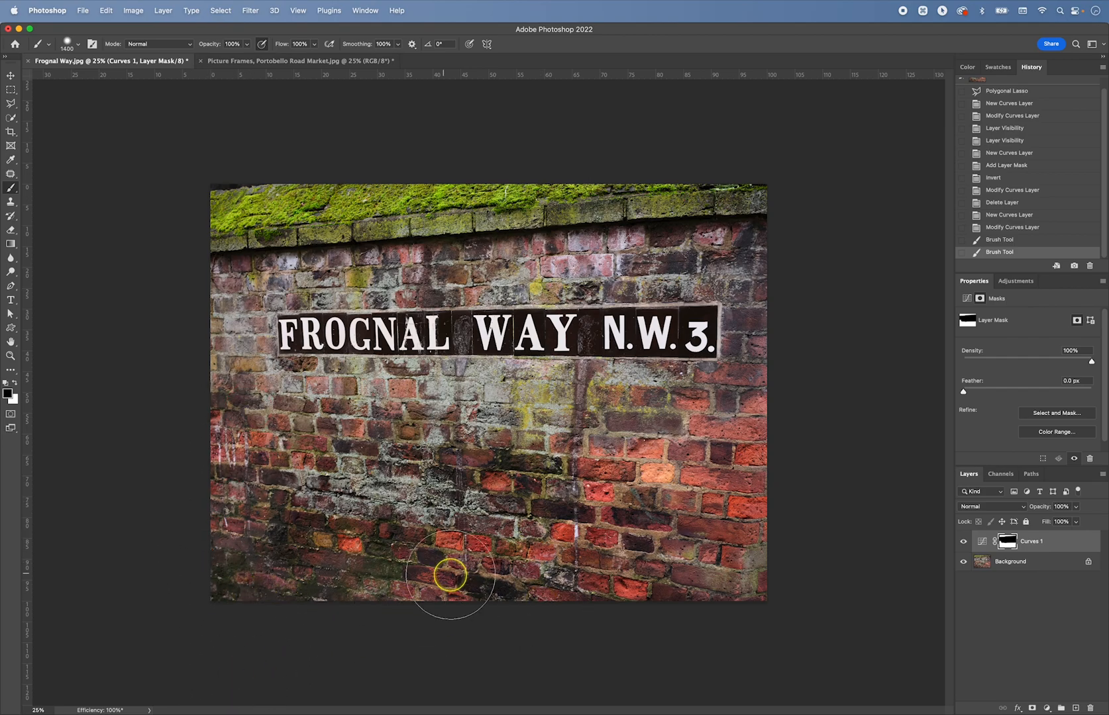
click(772, 577)
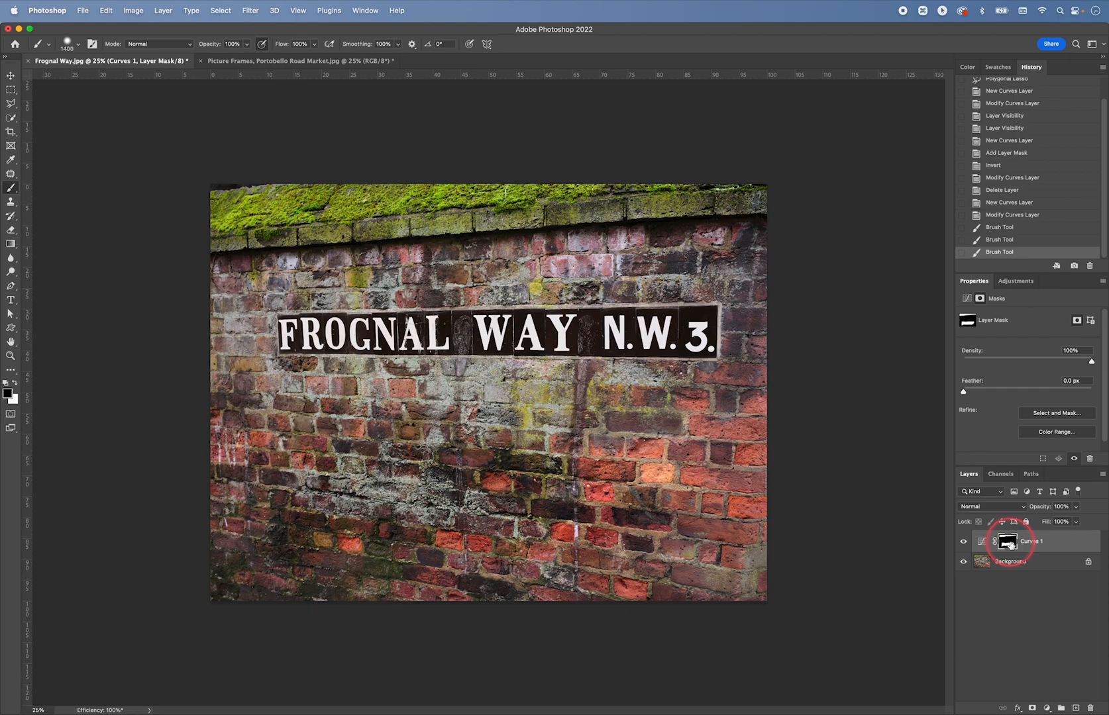
Paint the missed white patches over the wall black in the isolated mask view, and compare the image with Curves 1 off and on
alt+click(1009, 543)
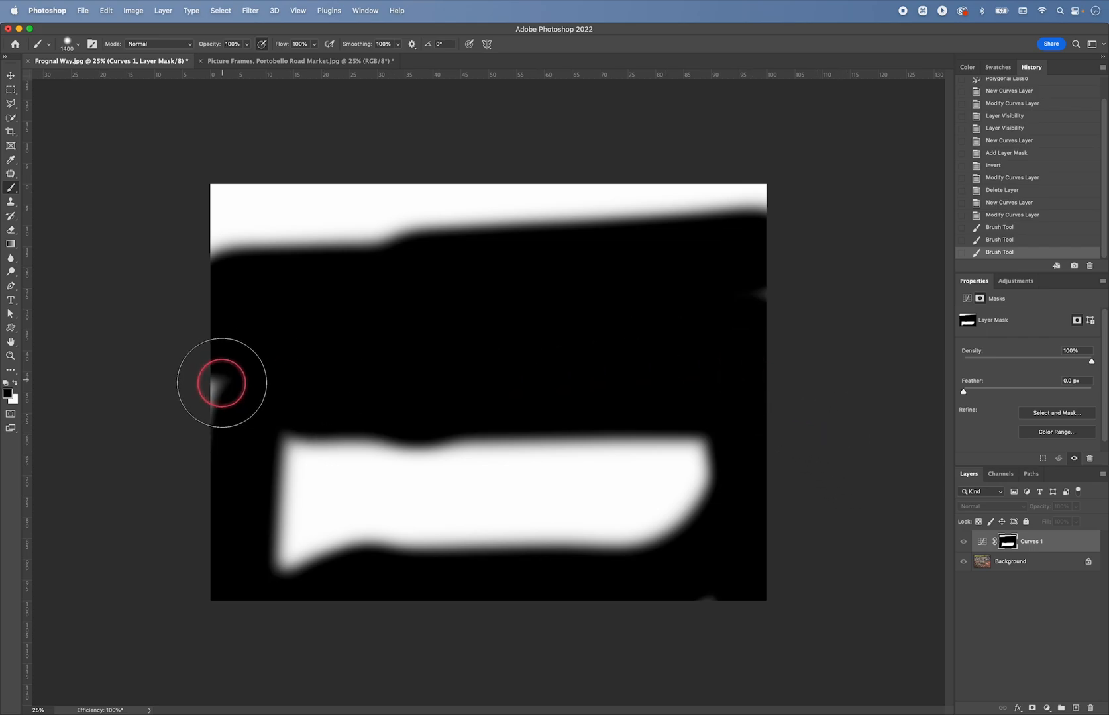
drag(218, 377, 219, 430)
click(210, 387)
drag(762, 306, 753, 309)
mouse_move(696, 430)
mouse_down()
mouse_move(726, 463)
mouse_move(698, 527)
mouse_move(740, 604)
mouse_move(661, 507)
mouse_move(615, 531)
mouse_move(547, 447)
mouse_move(616, 469)
mouse_move(690, 452)
mouse_move(450, 482)
mouse_move(606, 542)
mouse_move(517, 504)
mouse_move(573, 564)
mouse_move(595, 550)
mouse_move(557, 510)
mouse_move(453, 556)
mouse_move(426, 497)
mouse_move(508, 431)
mouse_move(467, 456)
mouse_move(391, 472)
mouse_move(289, 424)
mouse_move(318, 459)
mouse_move(321, 439)
mouse_move(302, 478)
mouse_move(282, 446)
mouse_move(278, 585)
mouse_move(290, 482)
mouse_move(343, 545)
mouse_move(457, 547)
mouse_move(369, 478)
mouse_move(716, 604)
mouse_move(815, 593)
mouse_up()
alt+click(1008, 543)
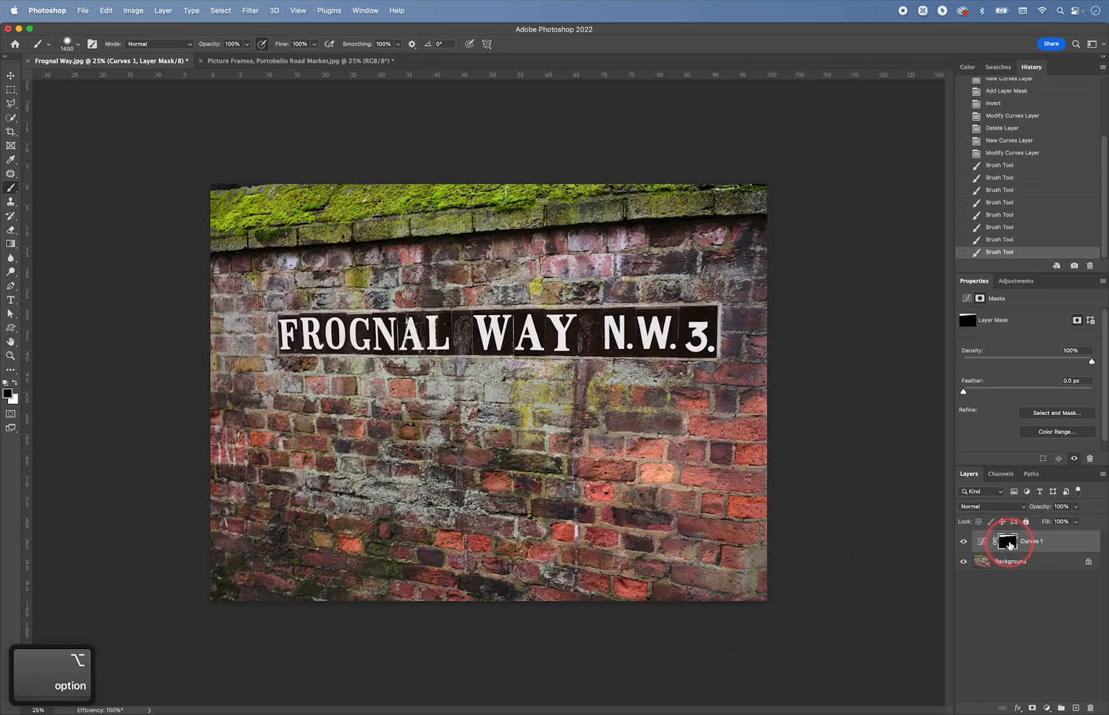
click(964, 542)
click(964, 542)
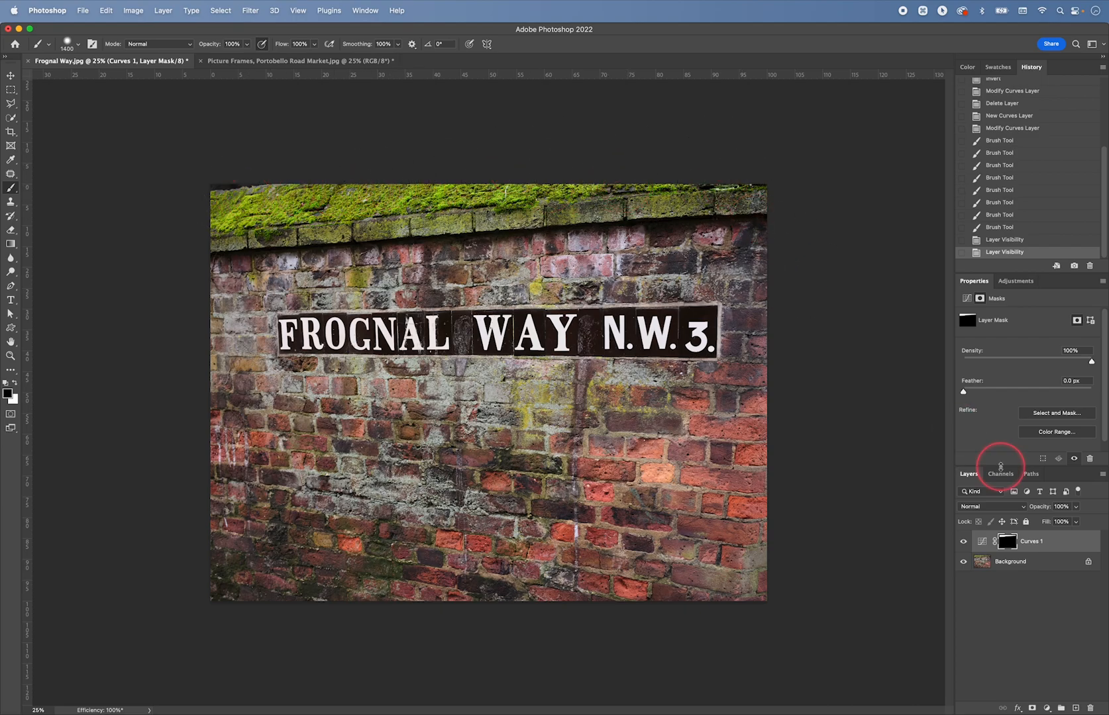
Deepen the shadows of the Curves 1 S-curve for the mossy ledge and compare the image with the layer off and on
click(982, 543)
drag(1023, 418, 1024, 423)
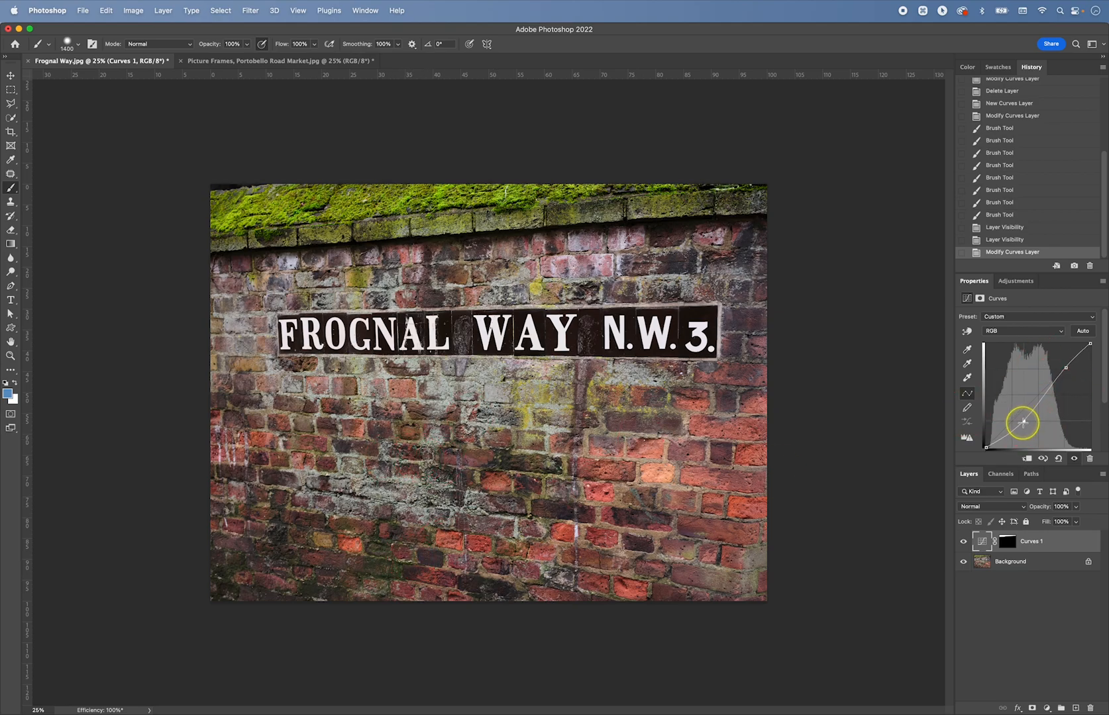
click(1067, 368)
drag(1069, 368, 1067, 367)
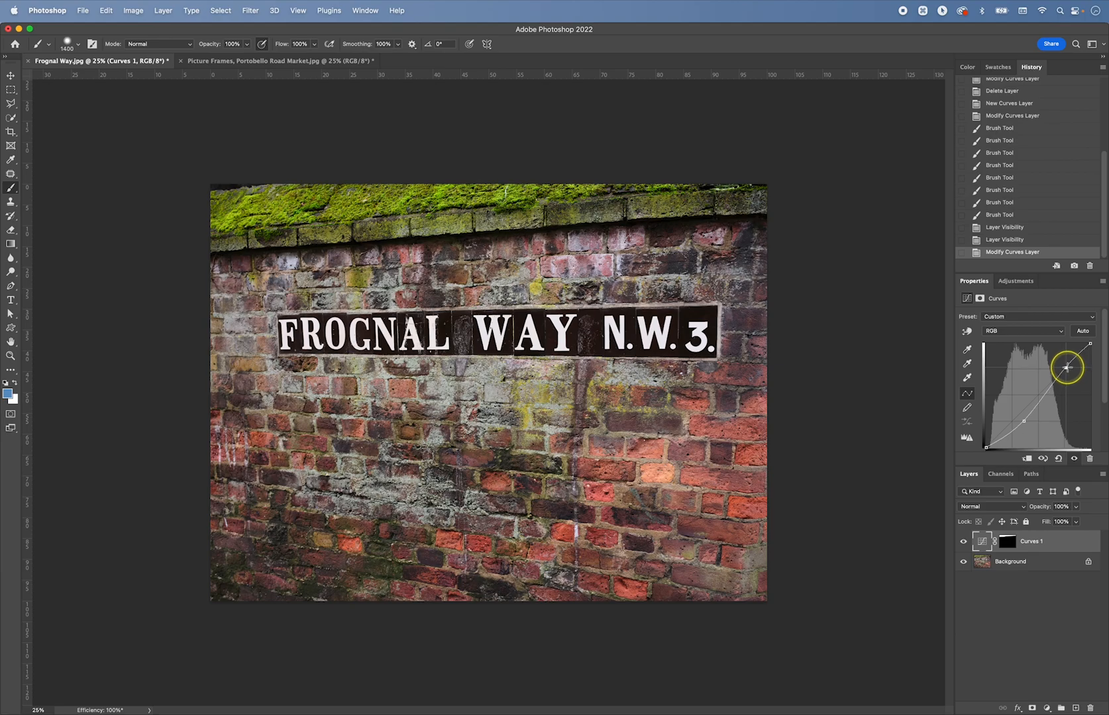
drag(1026, 419, 1030, 423)
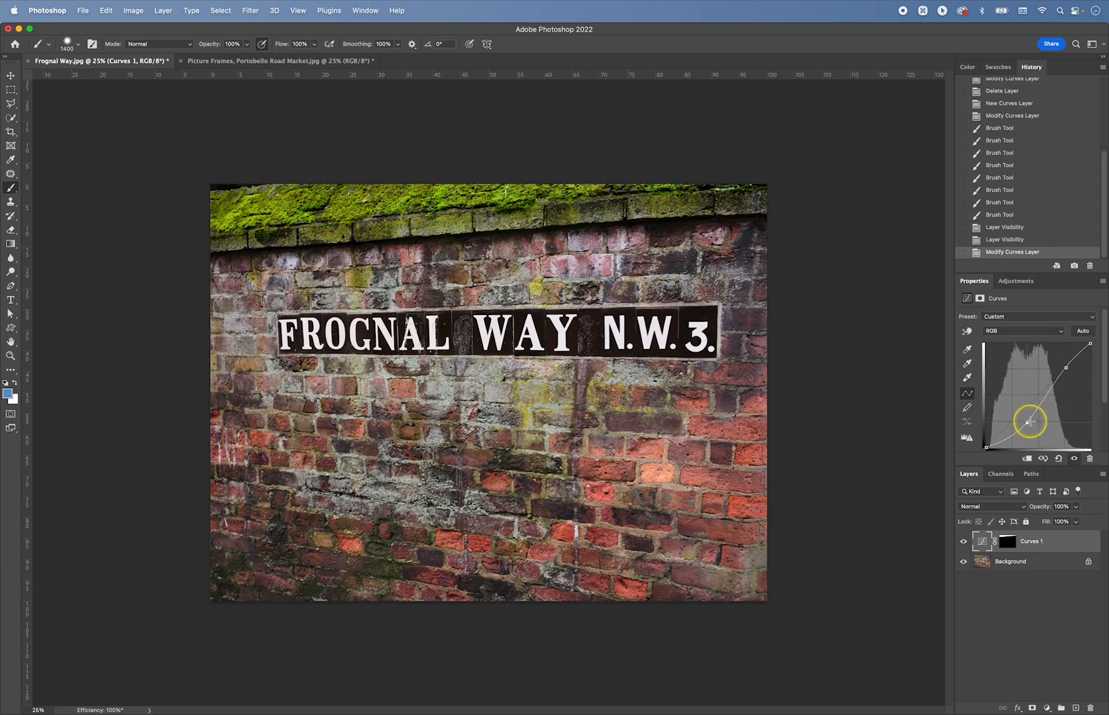
click(1024, 508)
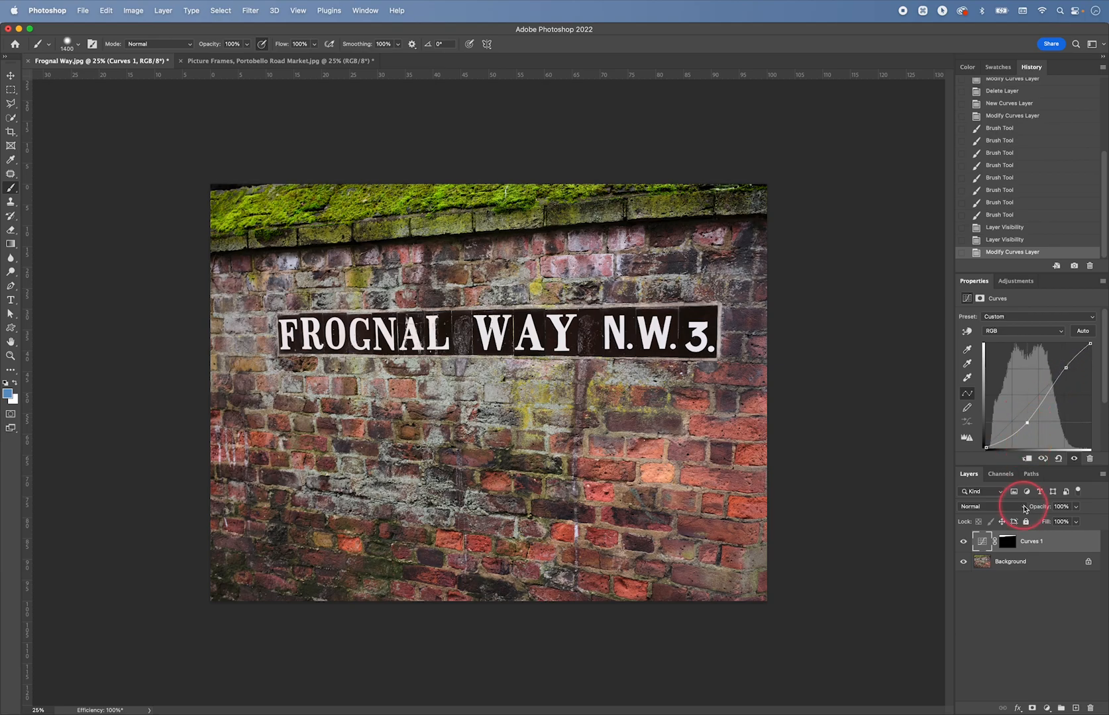
click(964, 542)
click(963, 543)
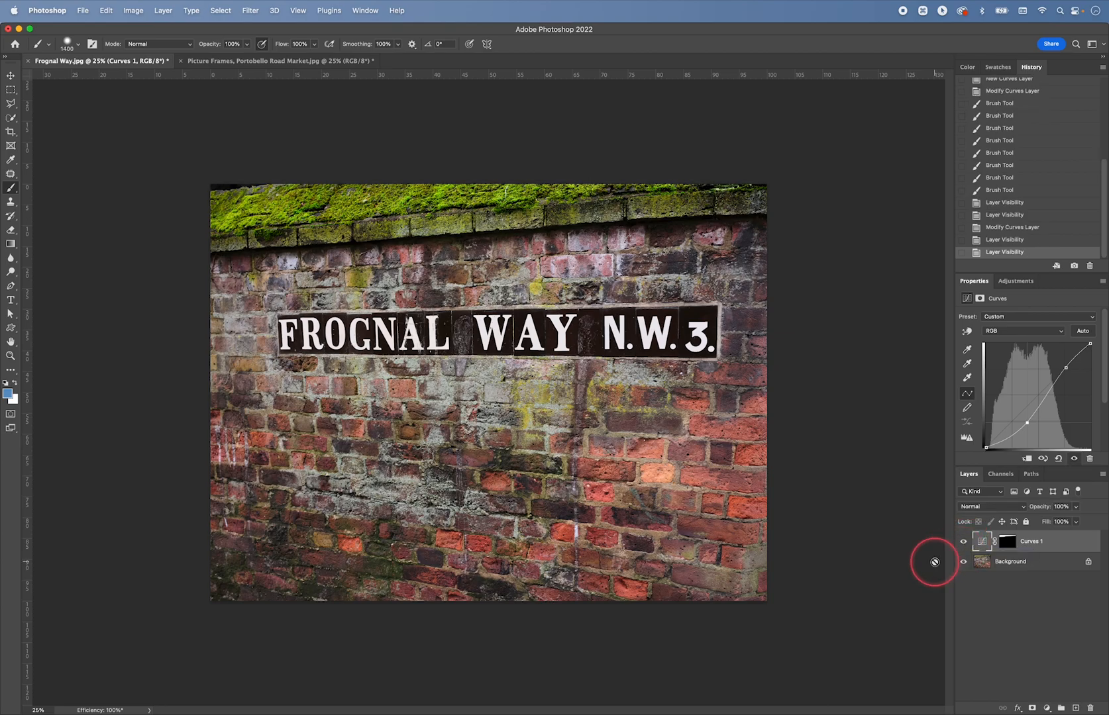
Add a second Curves adjustment layer above Curves 1 and shape a gentle contrast S-curve on it
click(1014, 281)
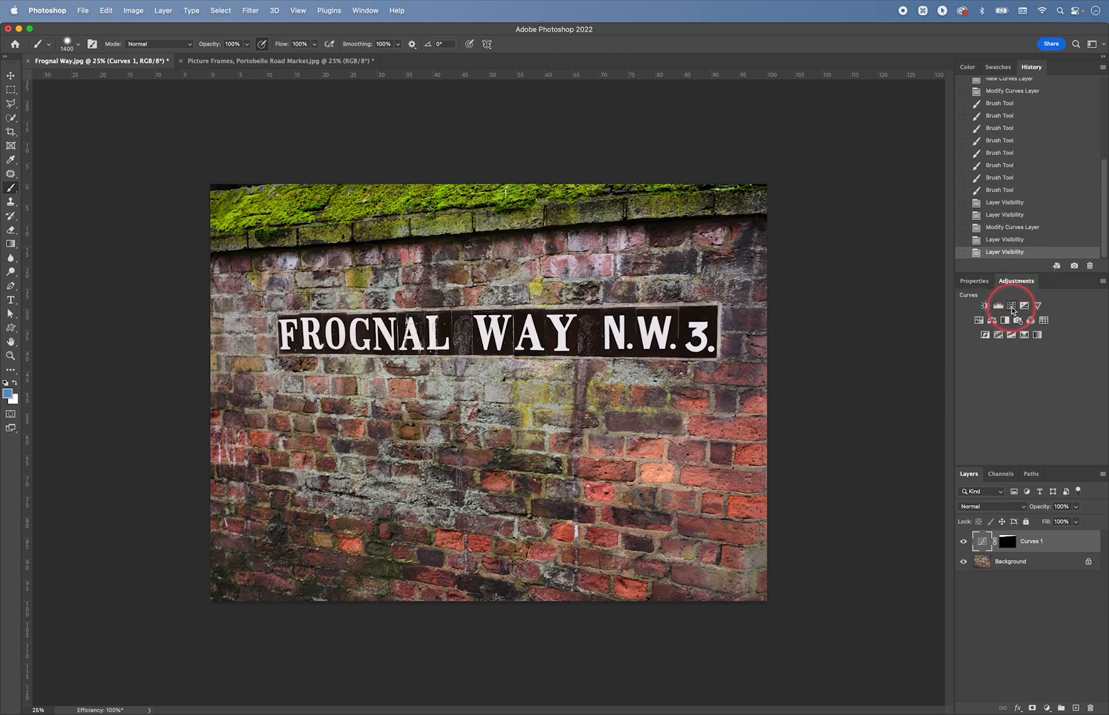
click(1011, 307)
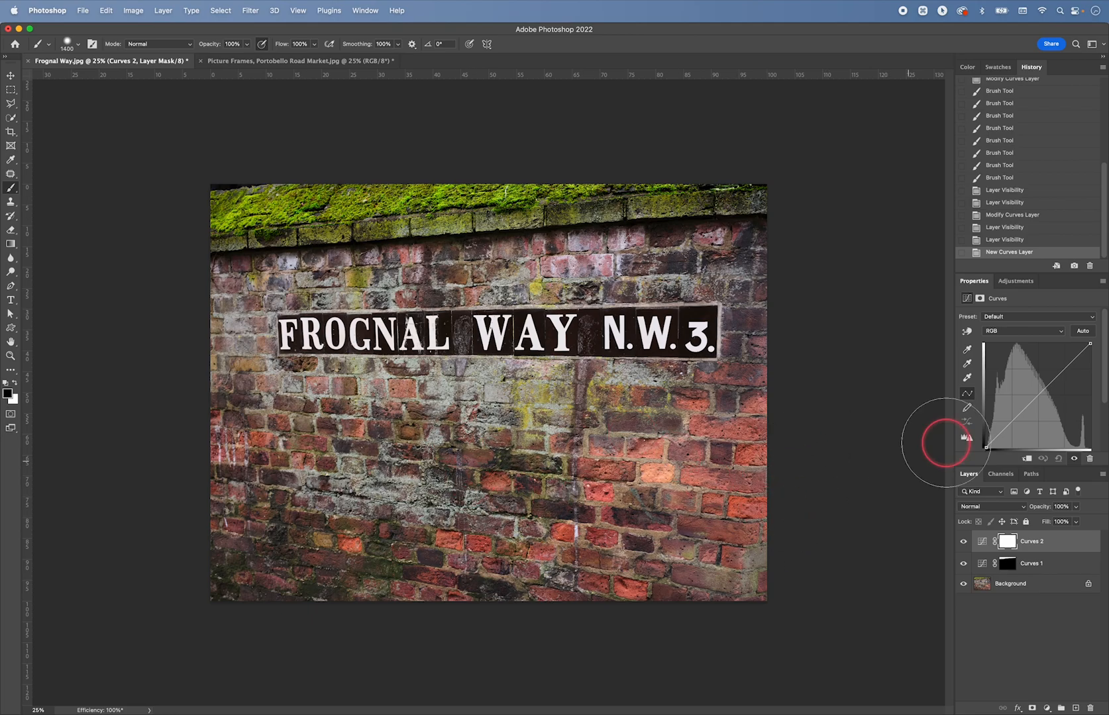
drag(1015, 420, 1015, 424)
drag(1055, 379, 1056, 373)
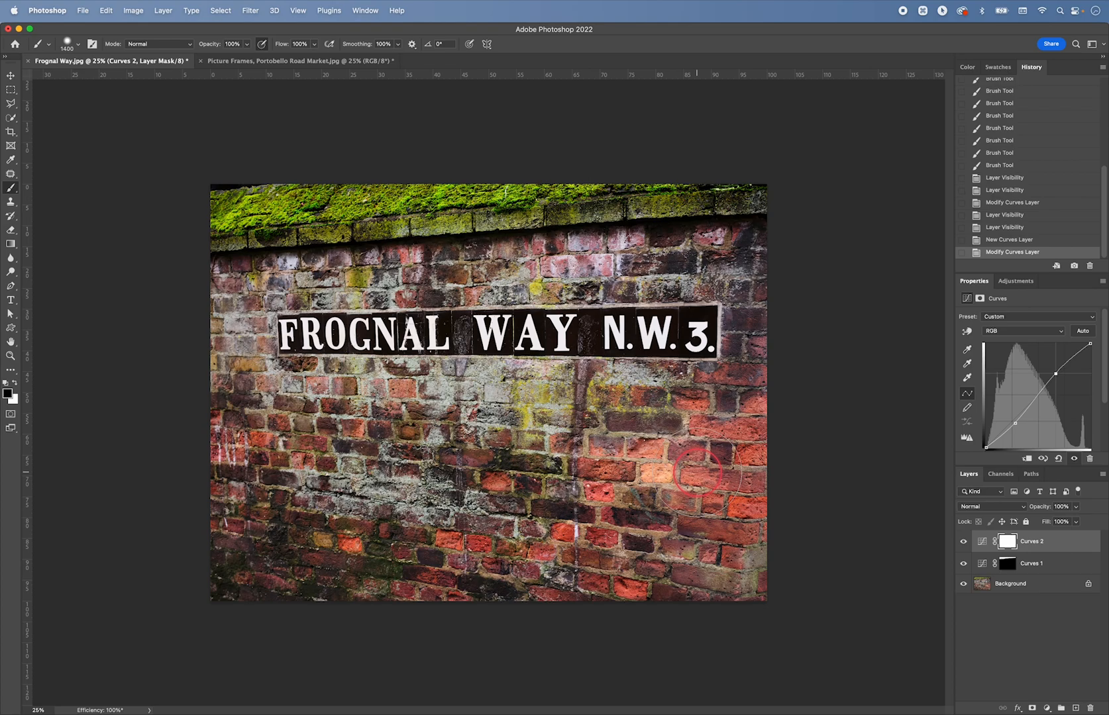
Replace the blank Curves 2 mask with a copy of the Curves 1 layer mask
click(1009, 563)
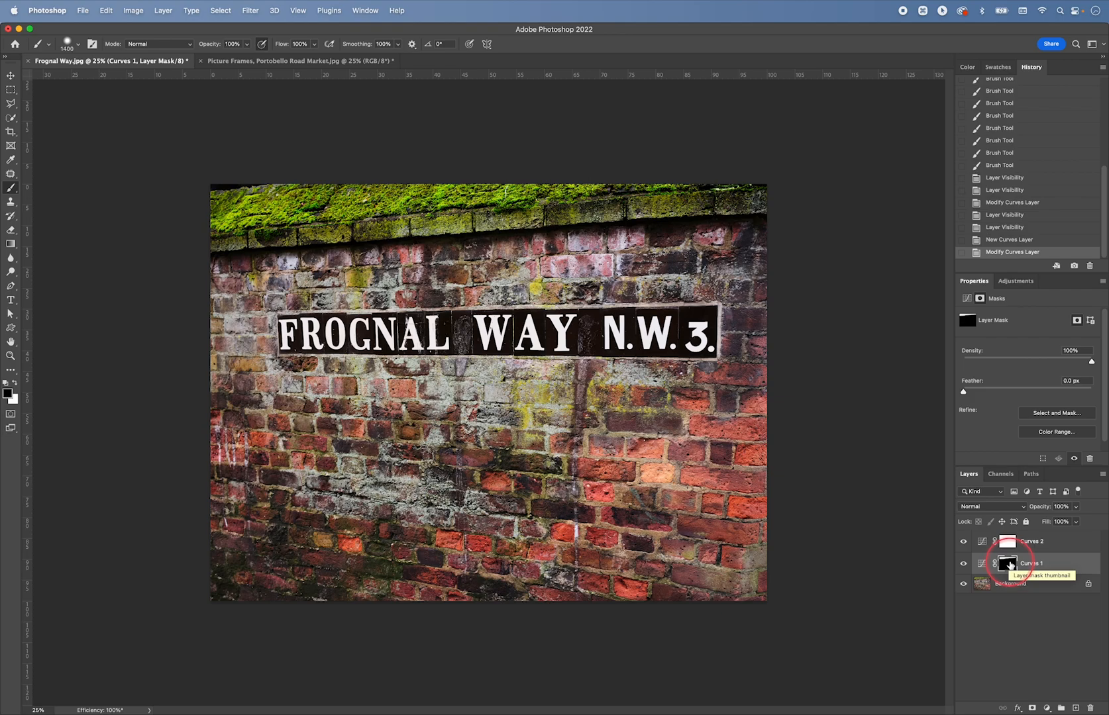
key(alt)
drag(1010, 565, 1006, 540)
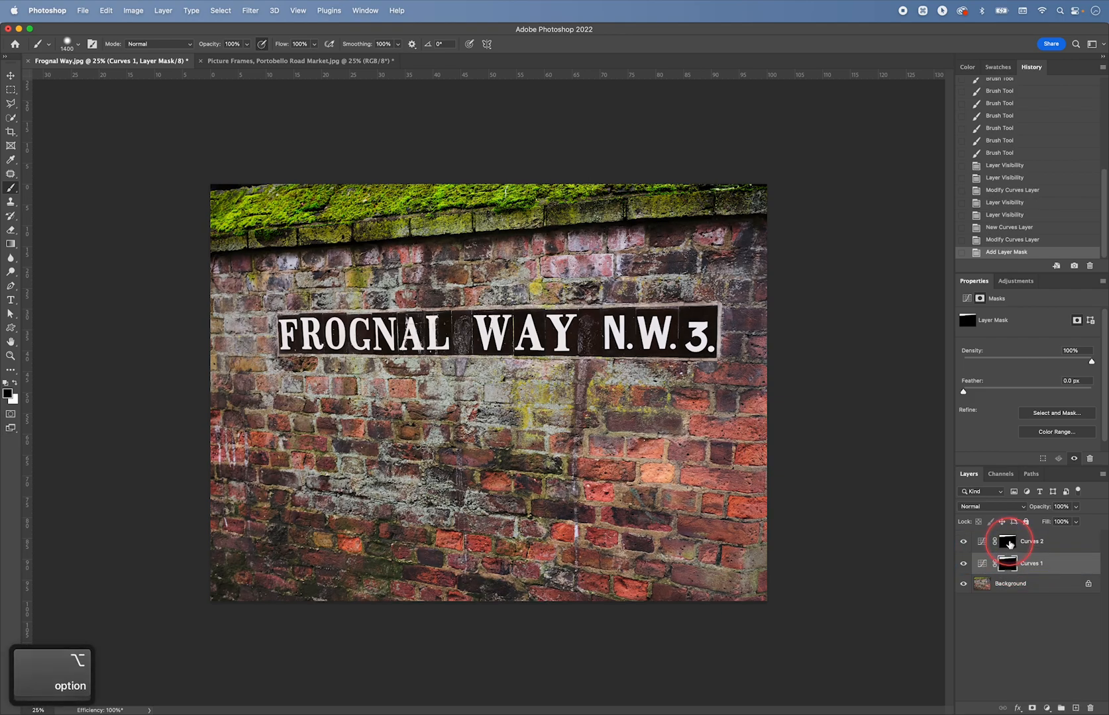
click(1007, 564)
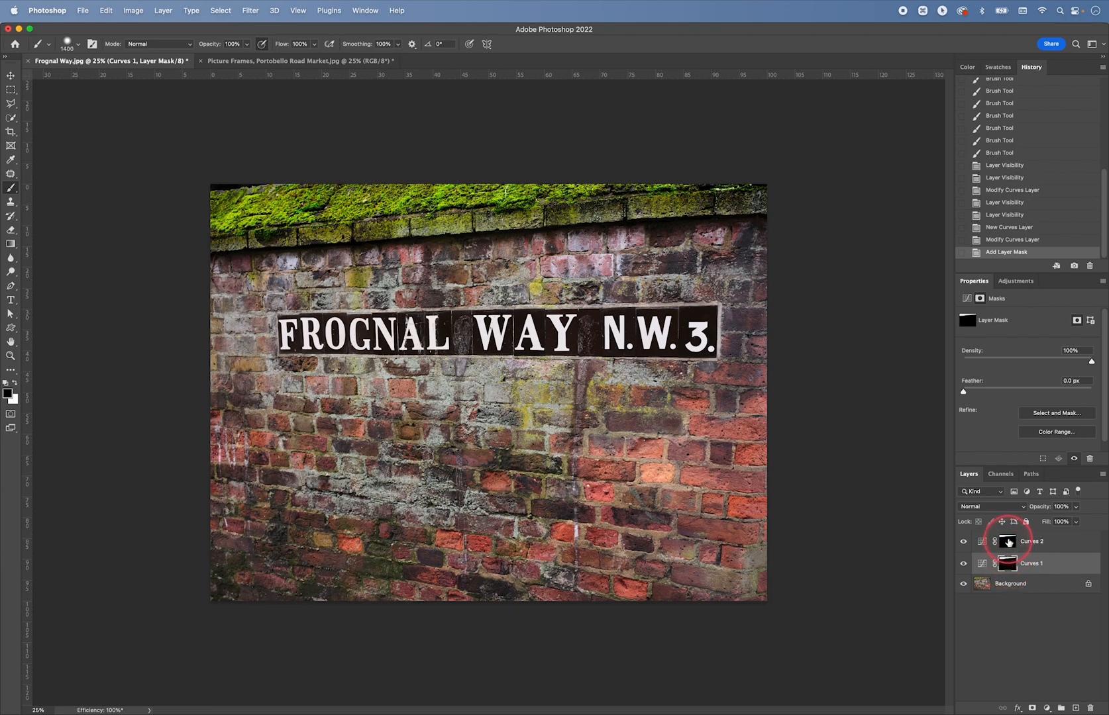
Invert the Curves 2 layer mask so it targets the brick wall, and inspect it on its own and as a red overlay
click(1007, 542)
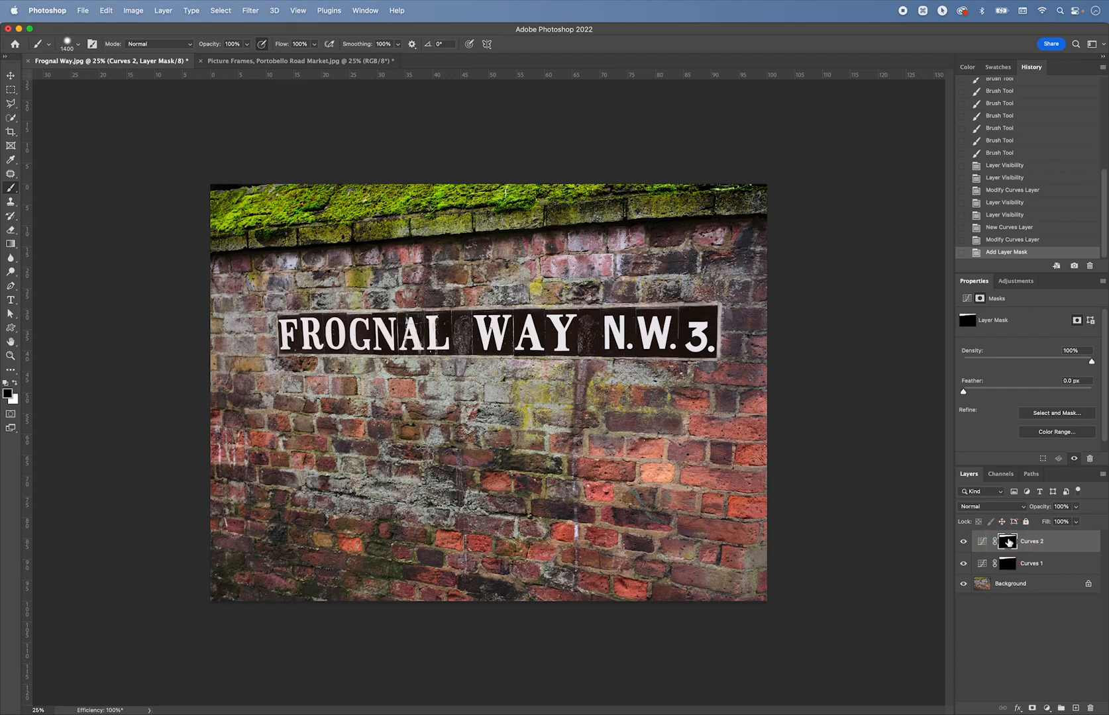
key(super+i)
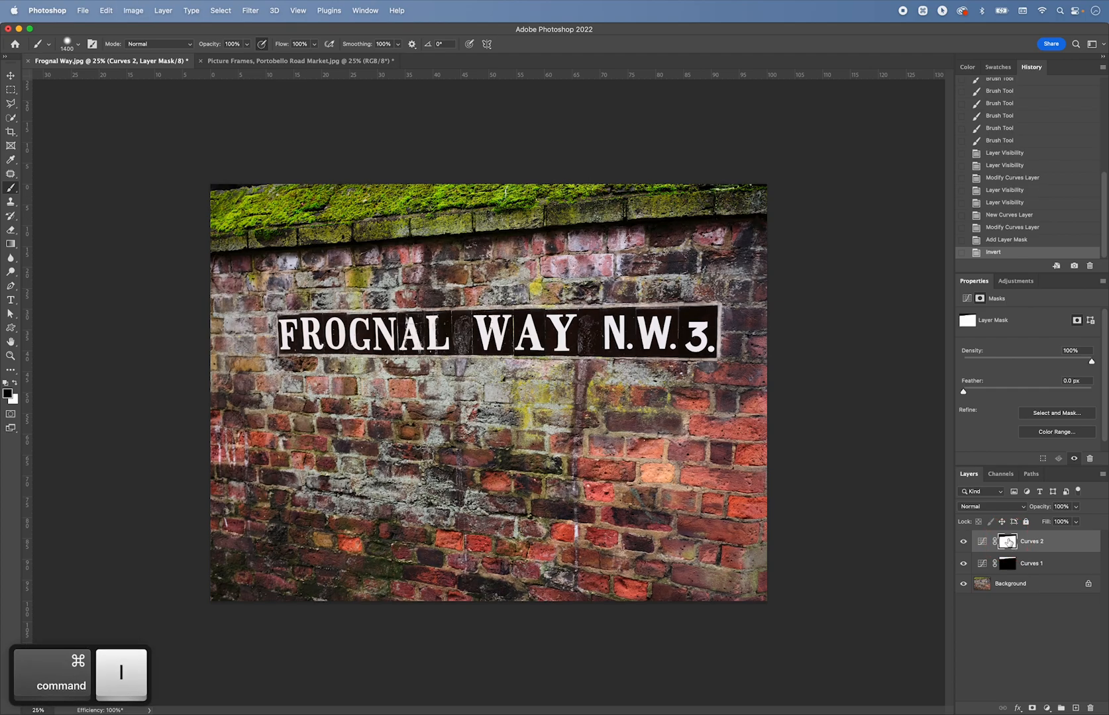
alt+click(1008, 542)
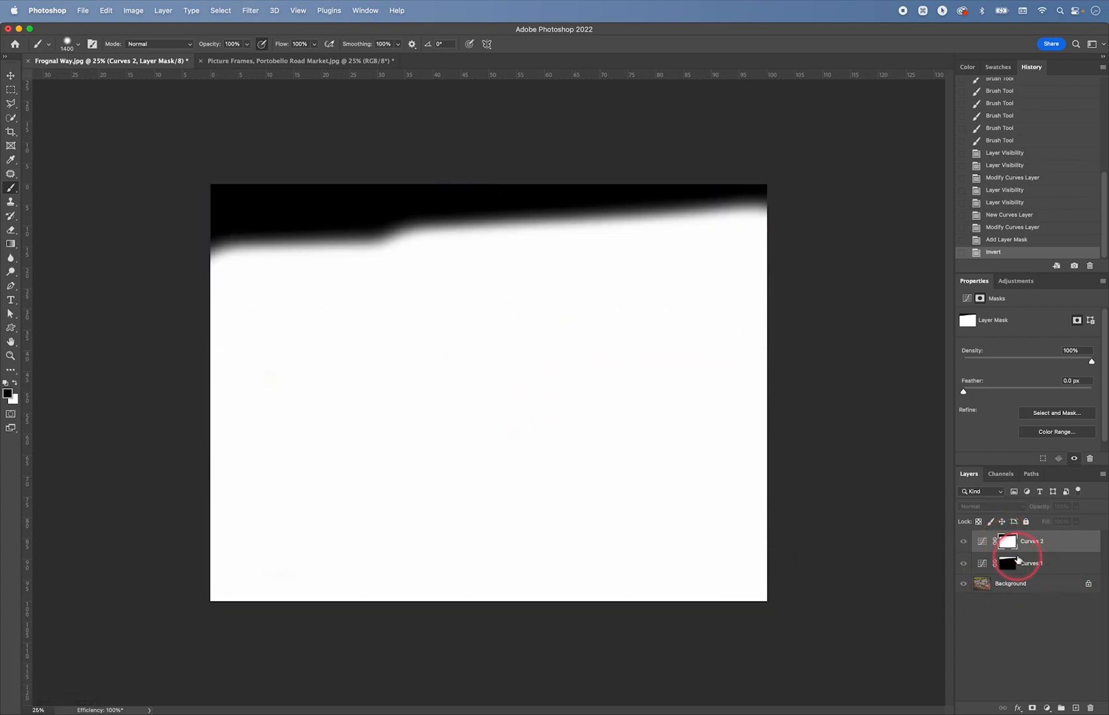
alt+click(1009, 543)
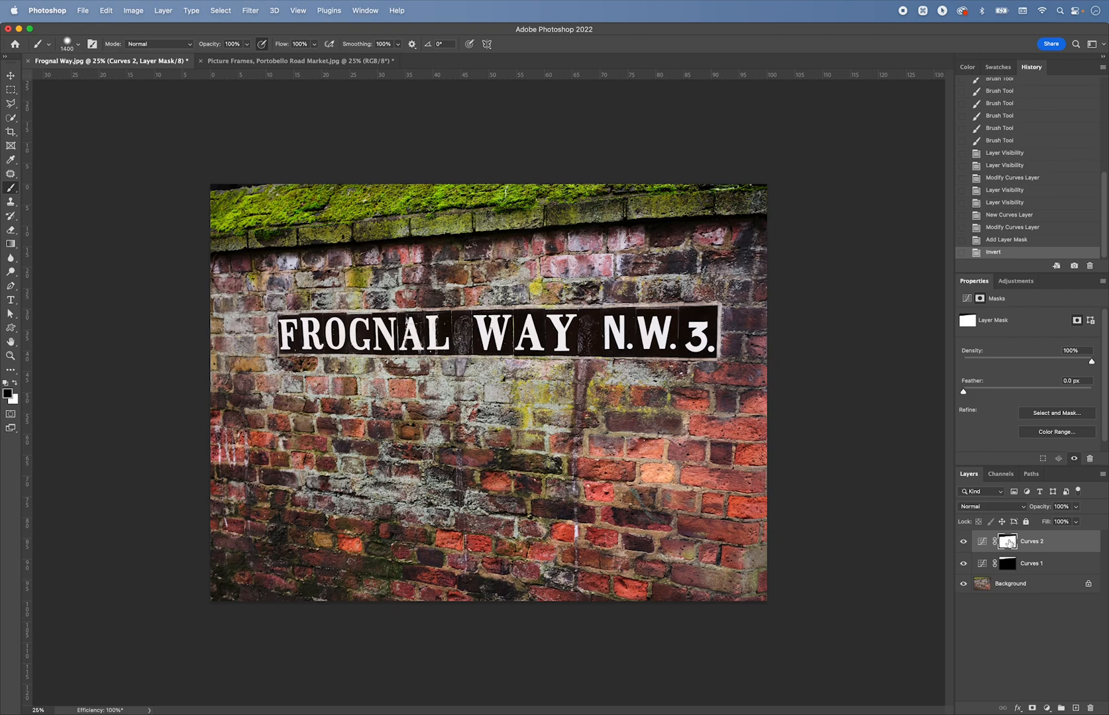
key(backslash)
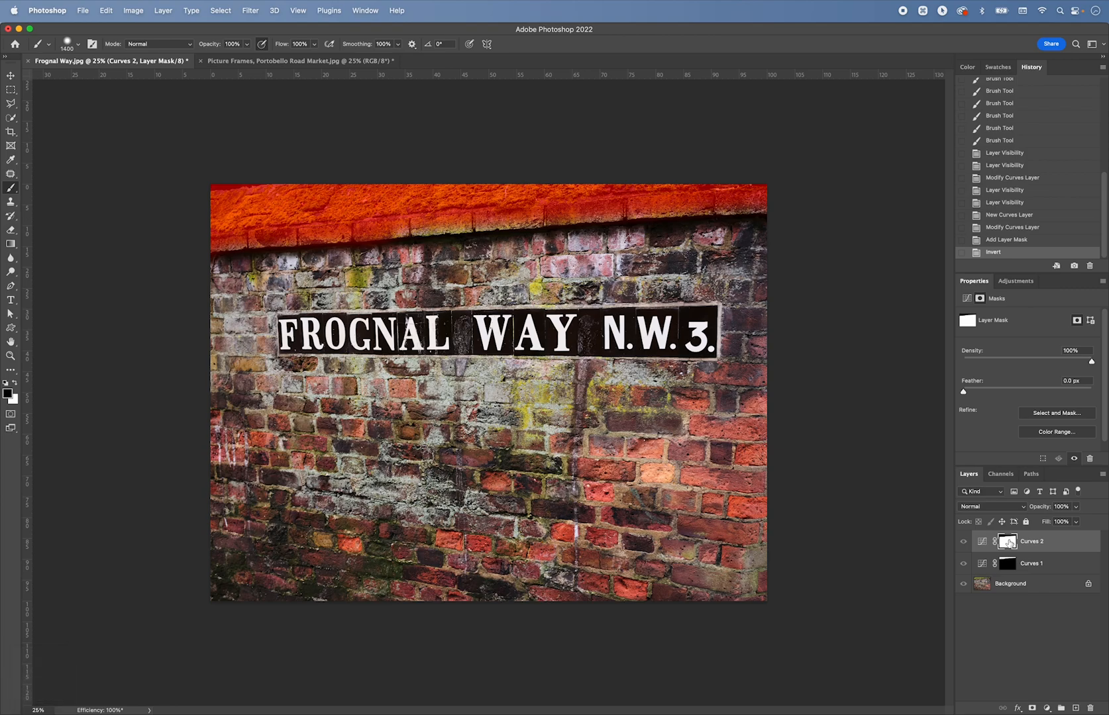
key(b)
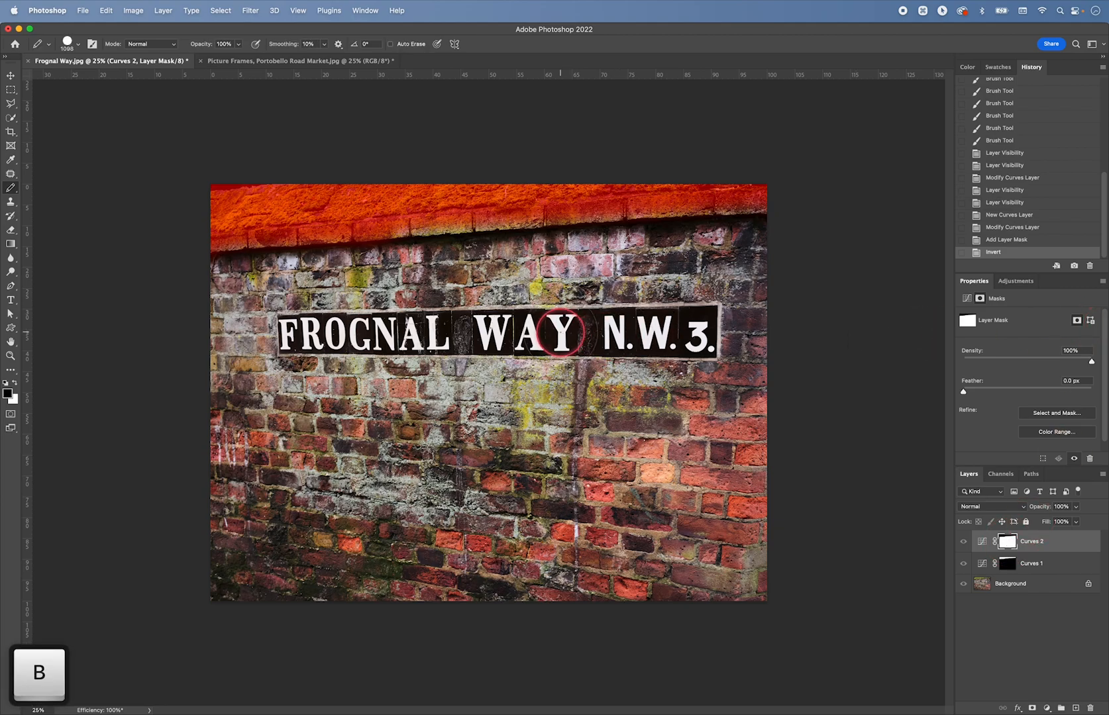
key(bracketleft)
key(bracketleft)
key(bracketleft)
key(bracketleft)
key(bracketleft)
key(bracketleft)
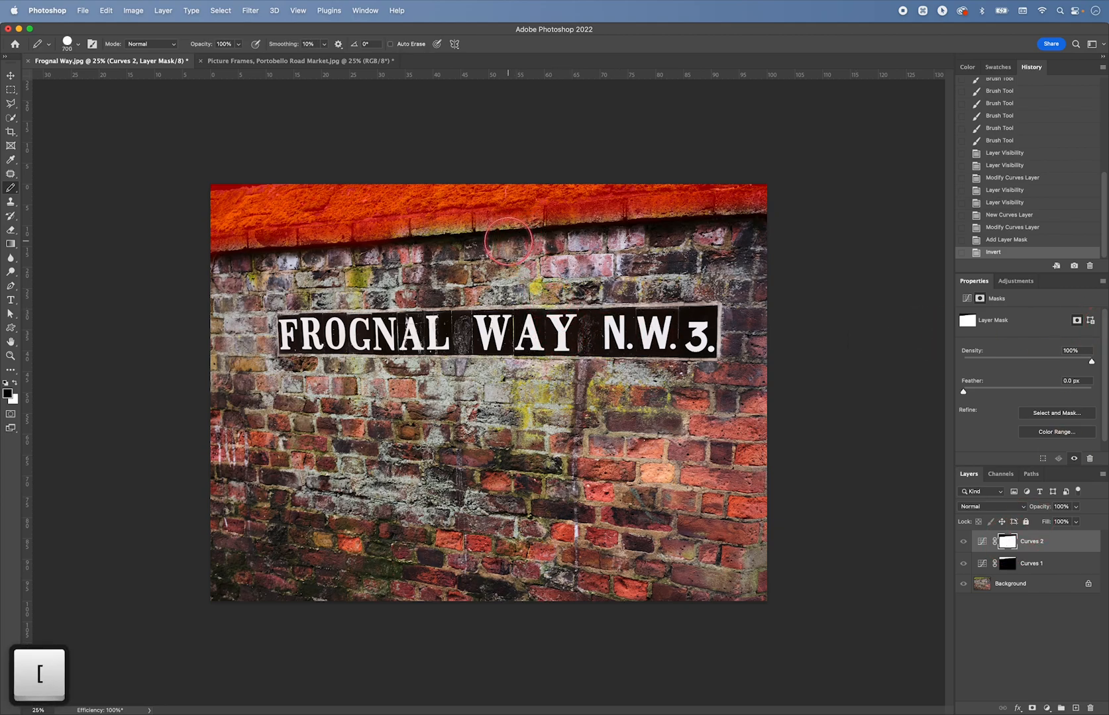
key(bracketleft)
key(bracketleft)
key(bracketleft)
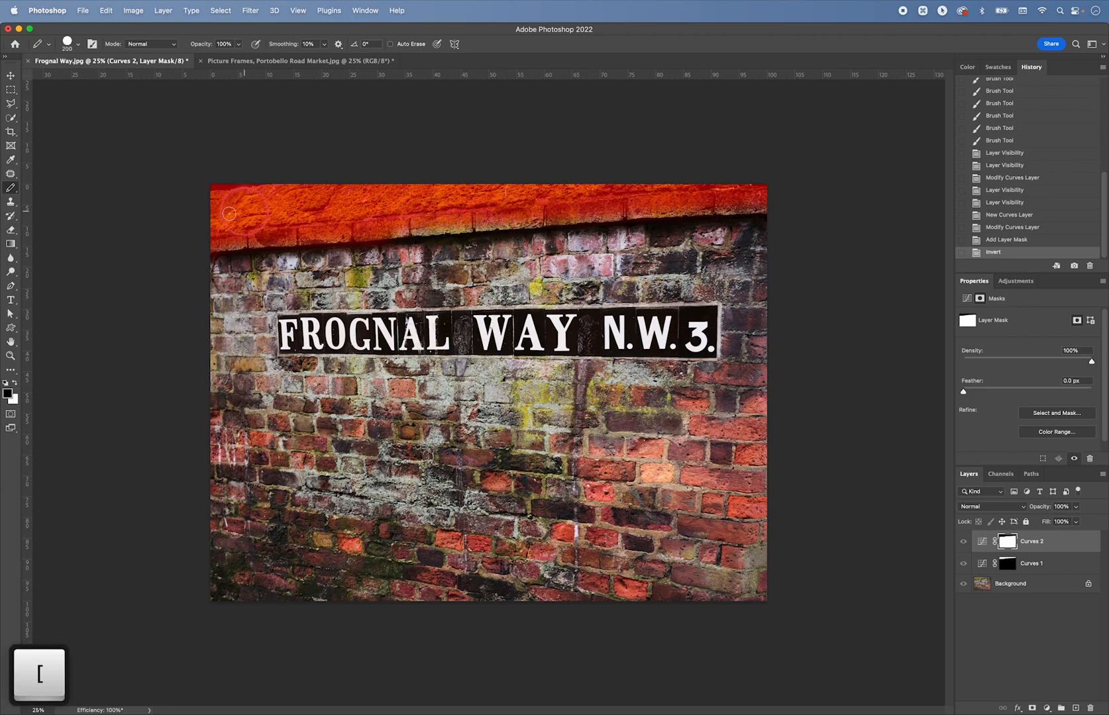
Switch from the Pencil to the Brush tool and reduce the brush size to 250 px for refining the Curves 2 mask
right_click(11, 189)
click(53, 185)
key(bracketleft)
key(bracketleft)
key(bracketleft)
key(bracketleft)
key(bracketleft)
key(bracketleft)
key(bracketleft)
key(bracketleft)
key(bracketleft)
key(bracketleft)
key(bracketleft)
key(bracketleft)
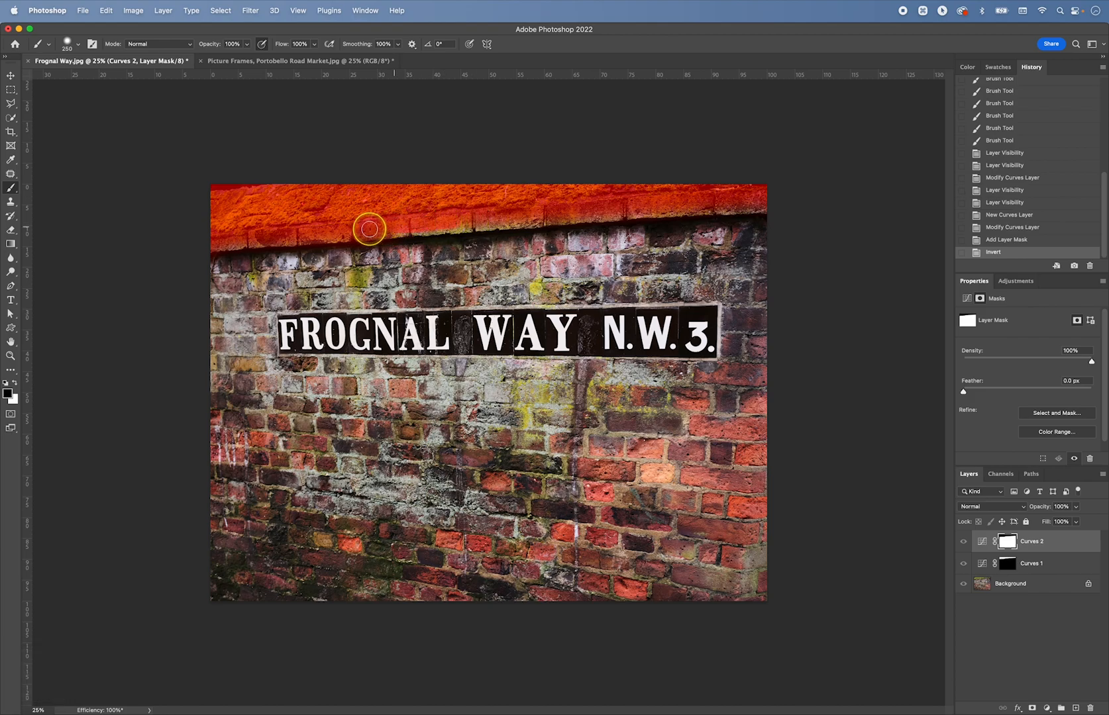
Paint black along the mossy ledge on the Curves 2 mask, enlarging the brush to 325 px for the final stroke
drag(572, 217, 200, 242)
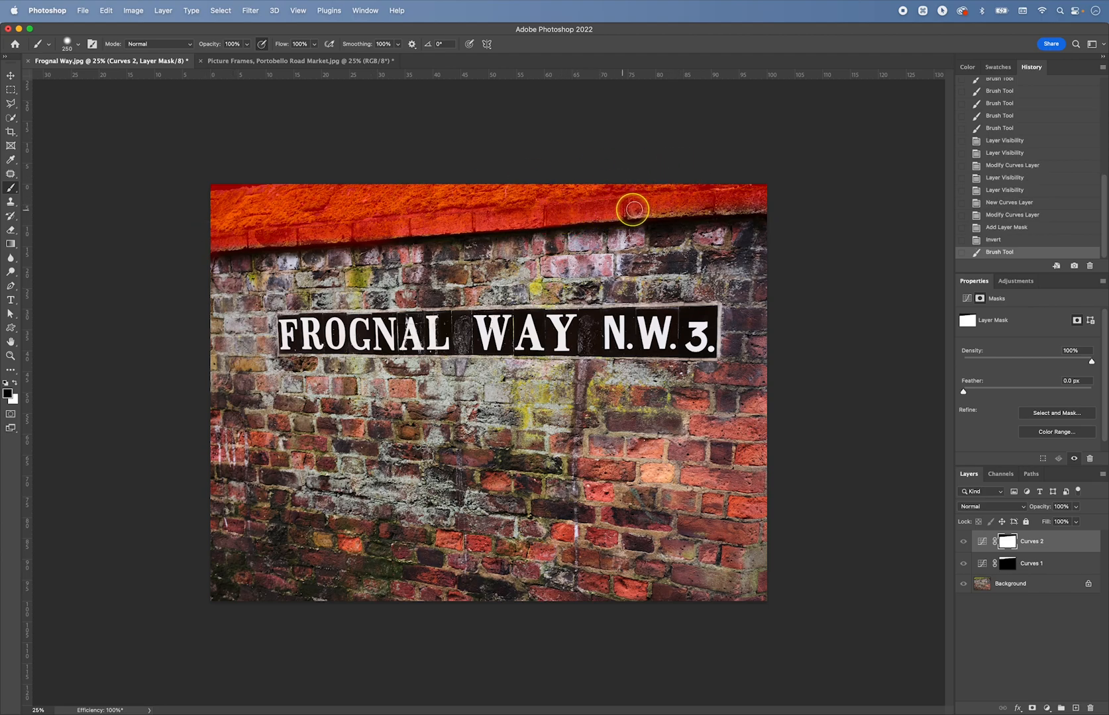
drag(696, 207, 790, 200)
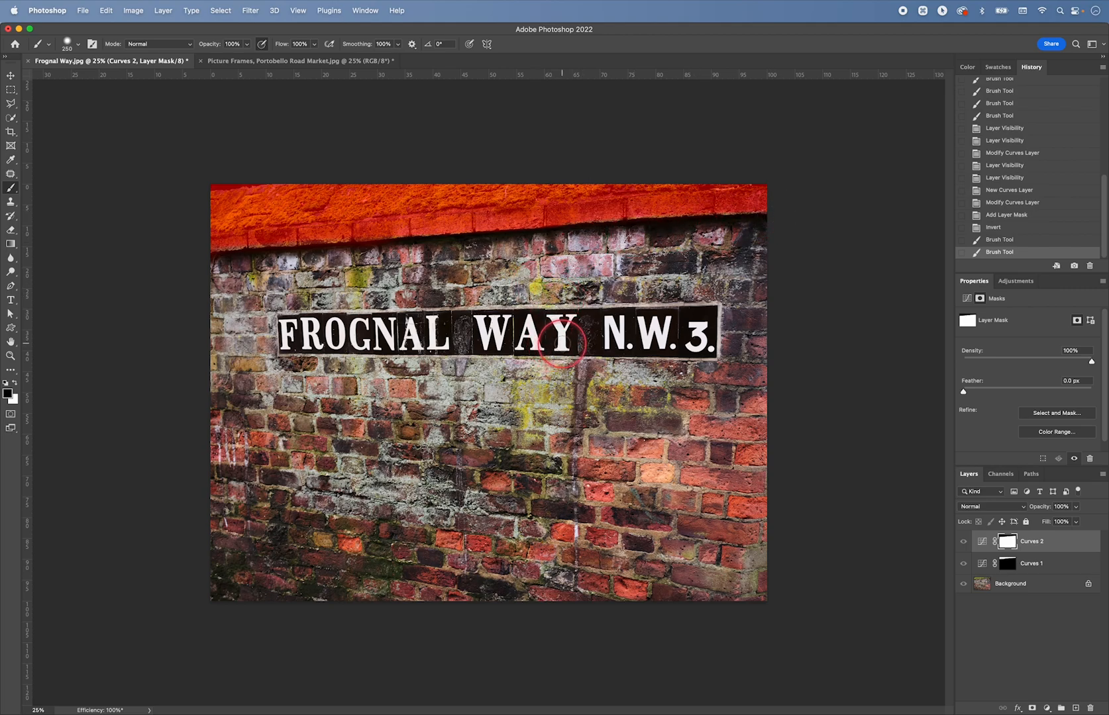
mouse_move(561, 343)
mouse_down()
mouse_move(616, 344)
mouse_move(596, 345)
mouse_up()
mouse_move(517, 396)
mouse_down()
mouse_move(760, 406)
mouse_move(384, 396)
mouse_move(614, 398)
mouse_move(574, 404)
mouse_move(560, 345)
mouse_move(572, 532)
mouse_move(558, 350)
mouse_move(557, 430)
mouse_move(567, 423)
mouse_move(374, 418)
mouse_up()
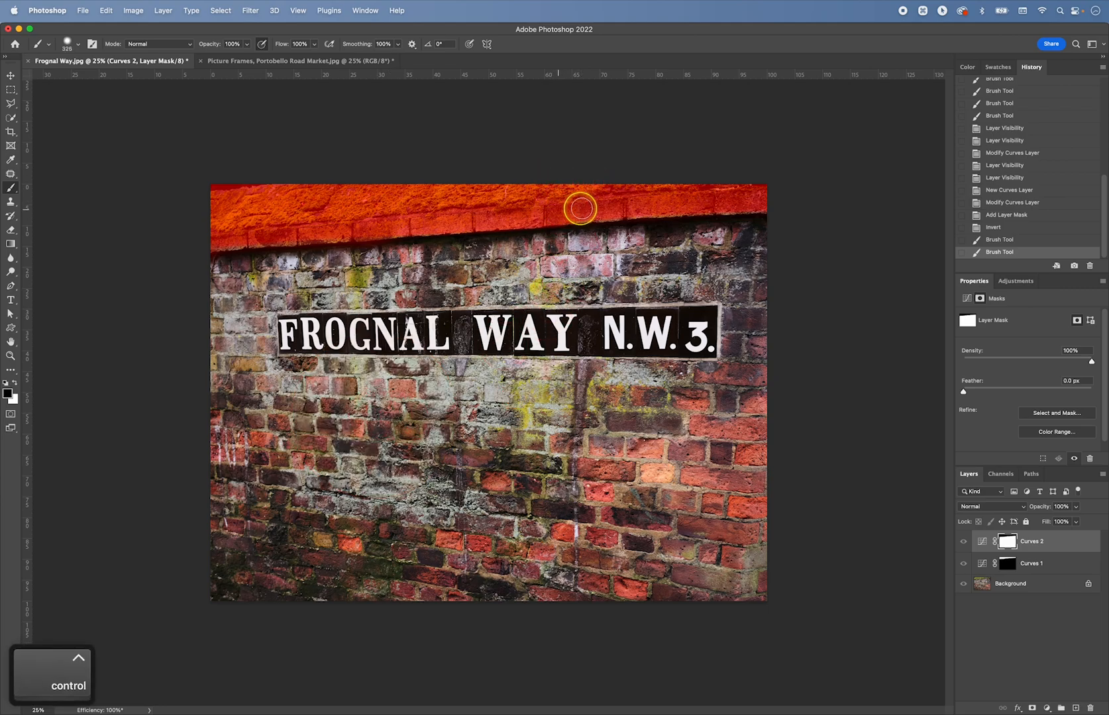
drag(676, 202, 769, 191)
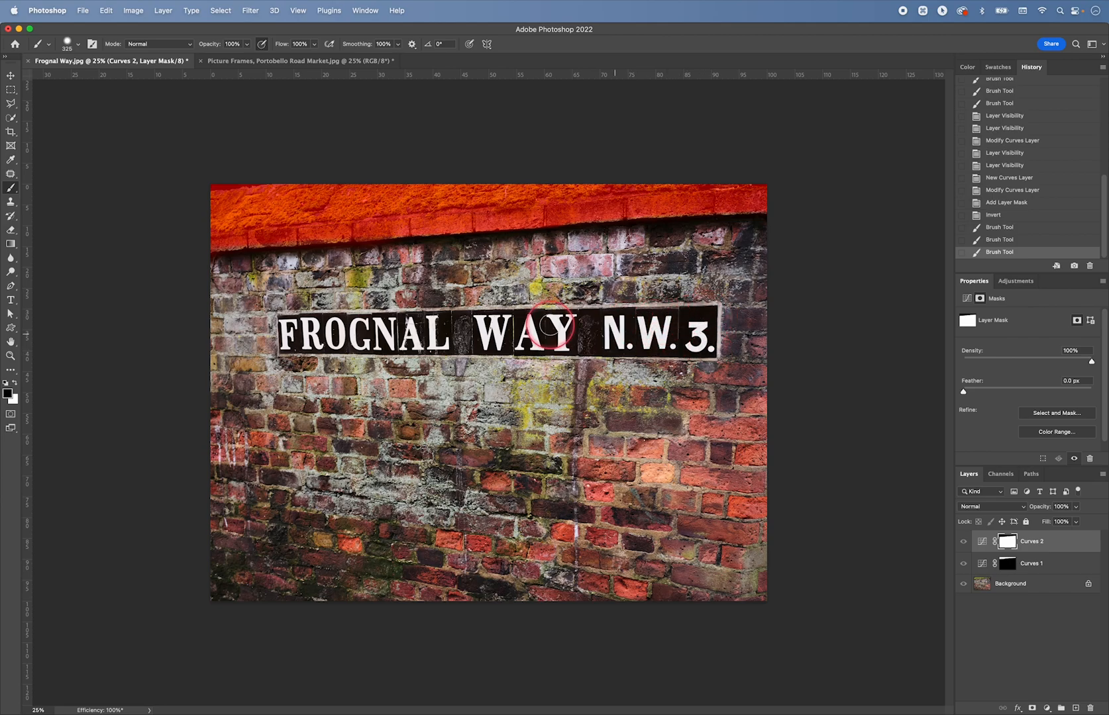
Paint black over the whole street sign on the Curves 2 mask, using straight strokes along its edges and filling the middle
click(291, 328)
drag(303, 325, 316, 325)
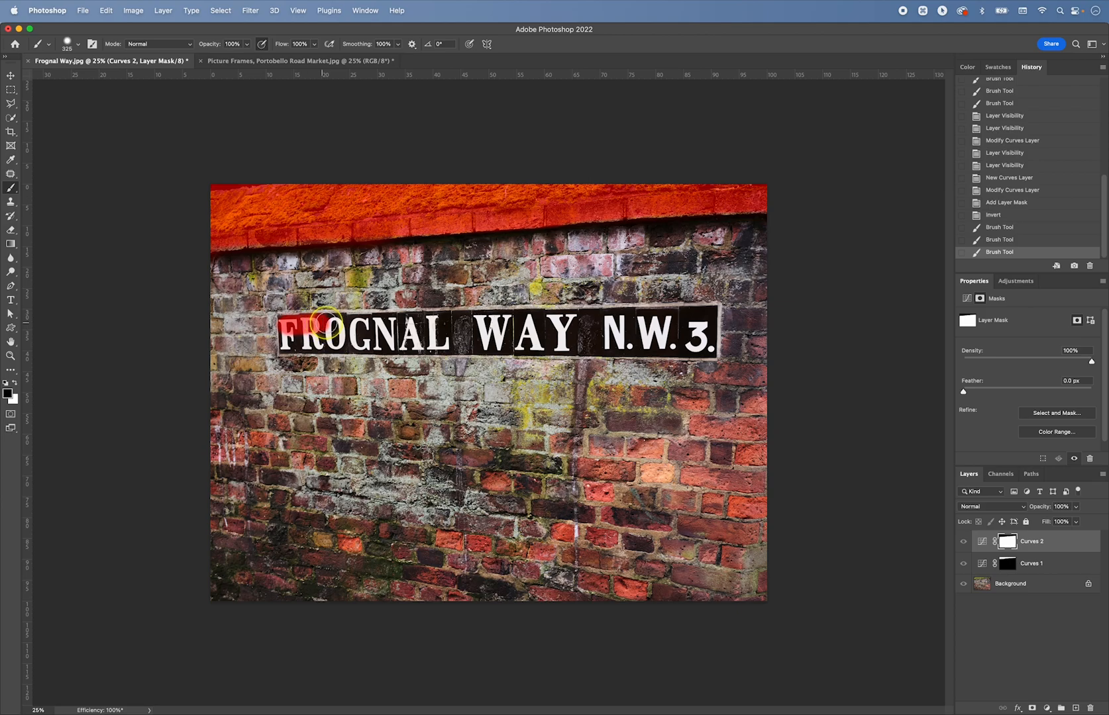
mouse_move(366, 323)
mouse_down()
mouse_move(425, 323)
mouse_move(349, 324)
mouse_up()
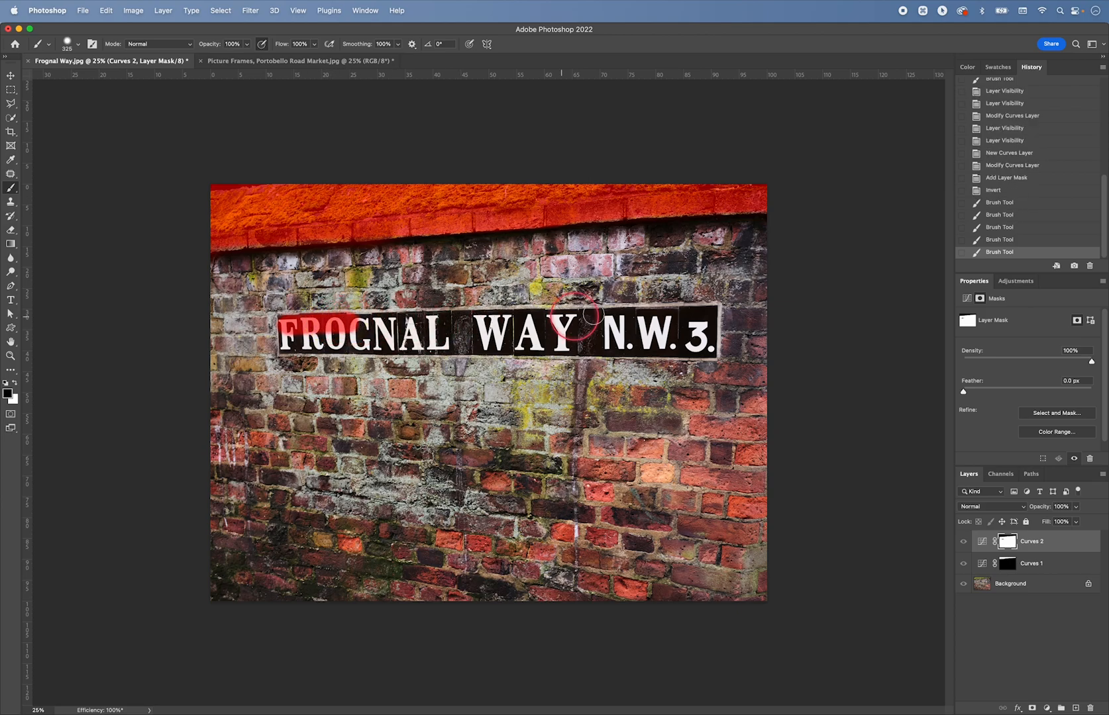
shift+click(710, 315)
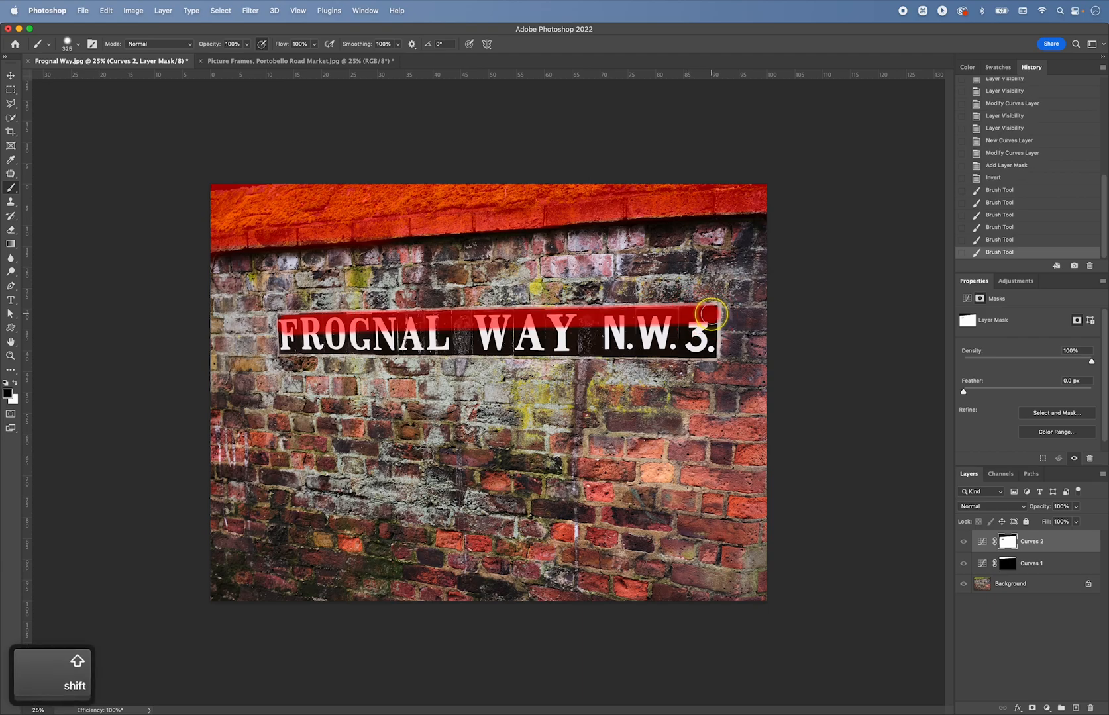
shift+click(709, 347)
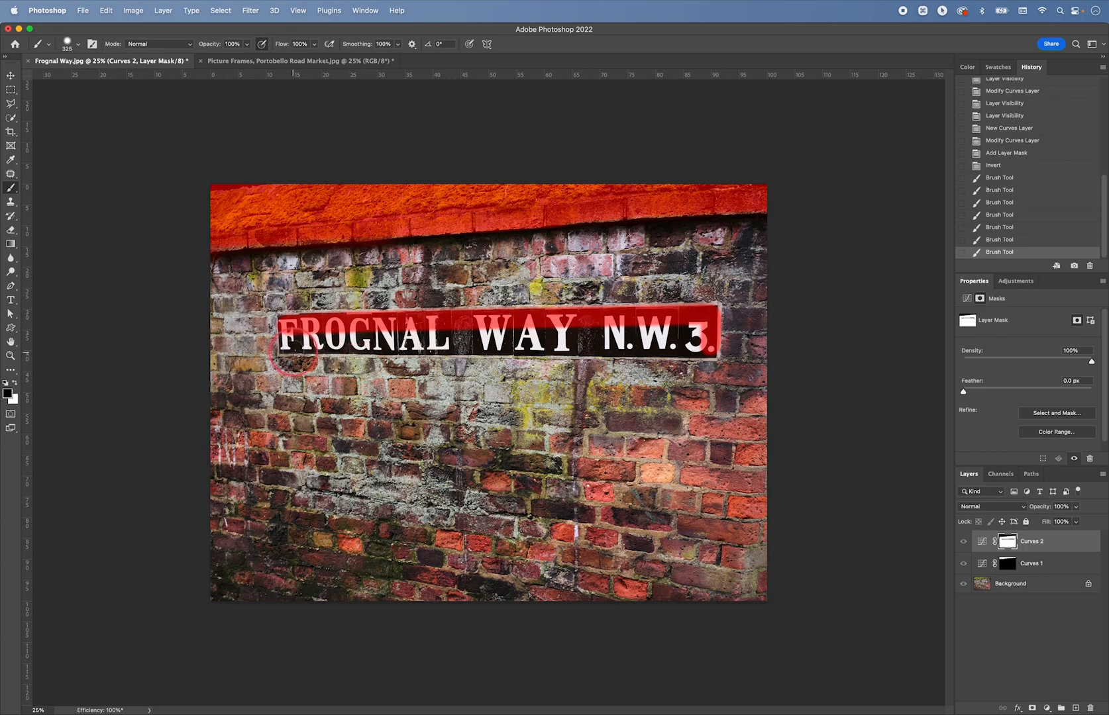
shift+click(290, 342)
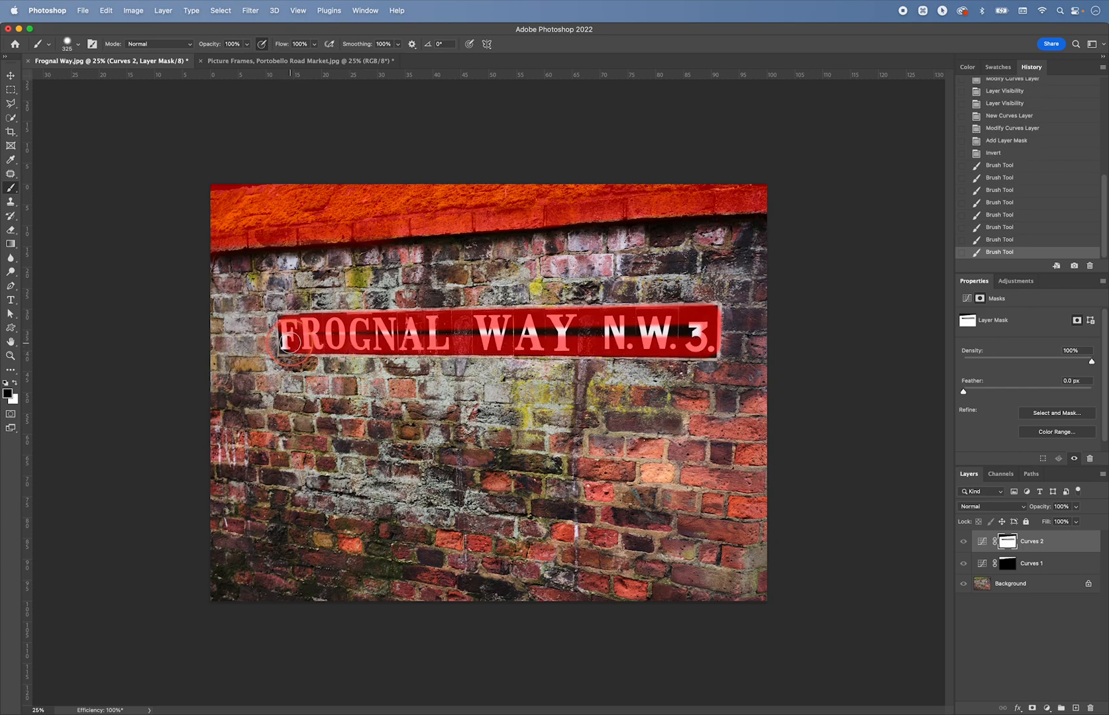
click(289, 338)
click(289, 341)
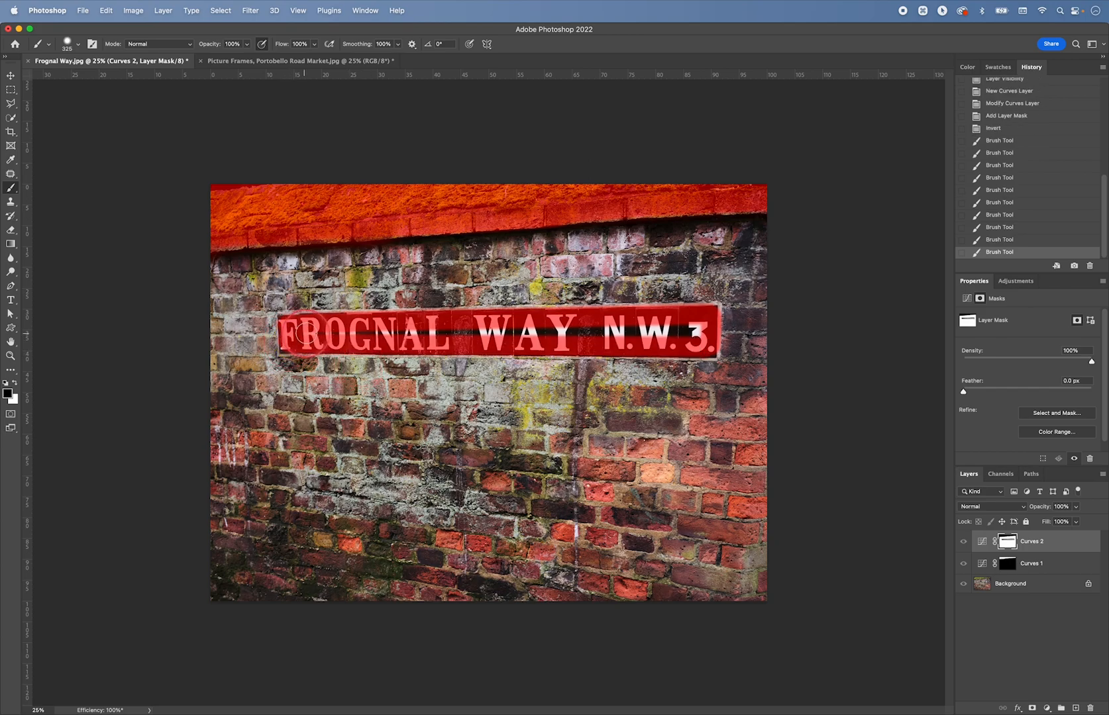
mouse_move(421, 332)
mouse_down()
mouse_move(469, 331)
mouse_move(408, 334)
mouse_move(707, 317)
mouse_up()
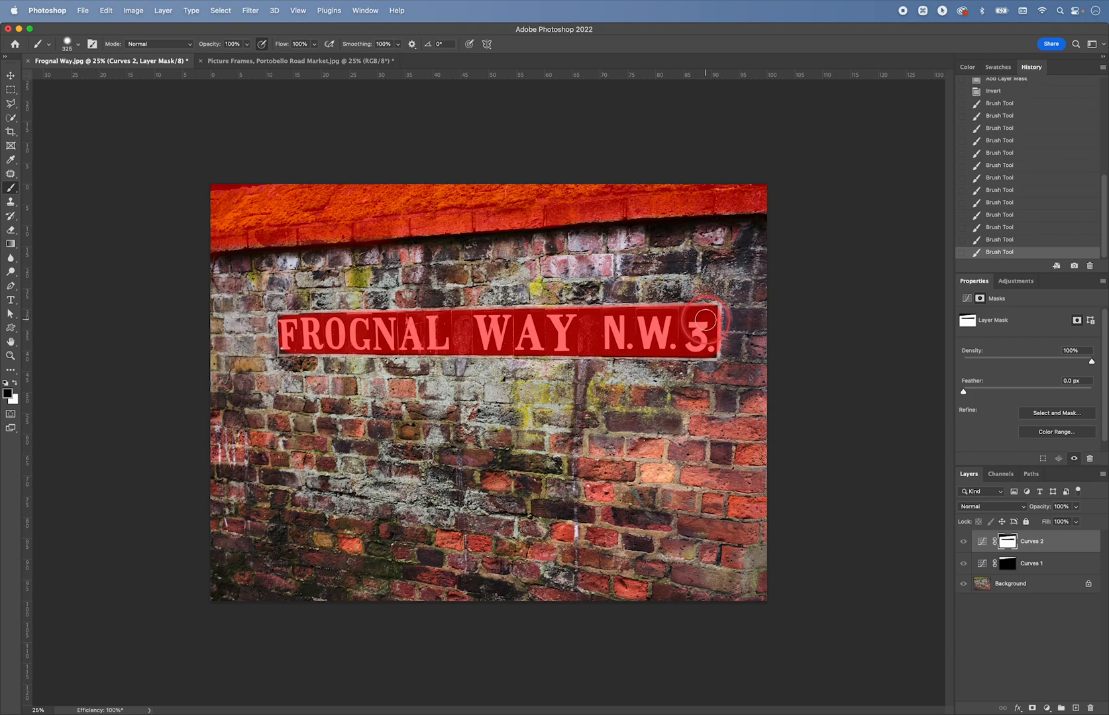
Reduce the brush size to 150 px and paint out the leftover spots of the street sign on the Curves 2 mask
key(bracketleft)
key(bracketleft)
key(bracketleft)
key(bracketleft)
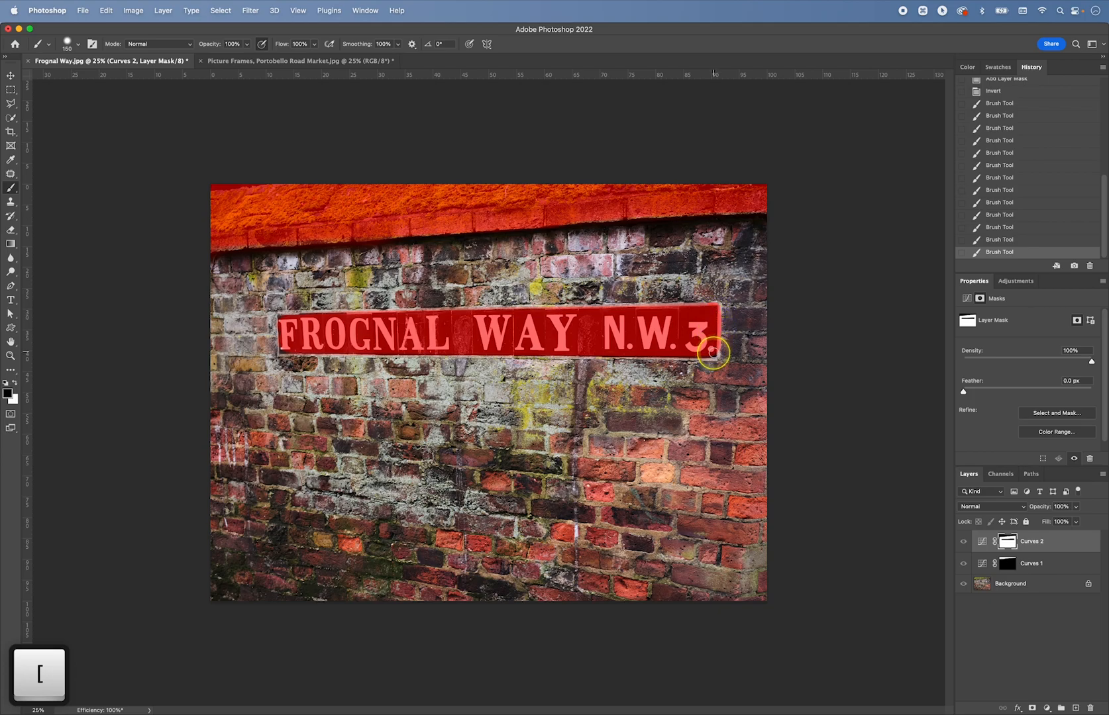
mouse_move(714, 349)
mouse_down()
mouse_move(314, 338)
mouse_move(276, 347)
mouse_move(278, 318)
mouse_move(326, 319)
mouse_up()
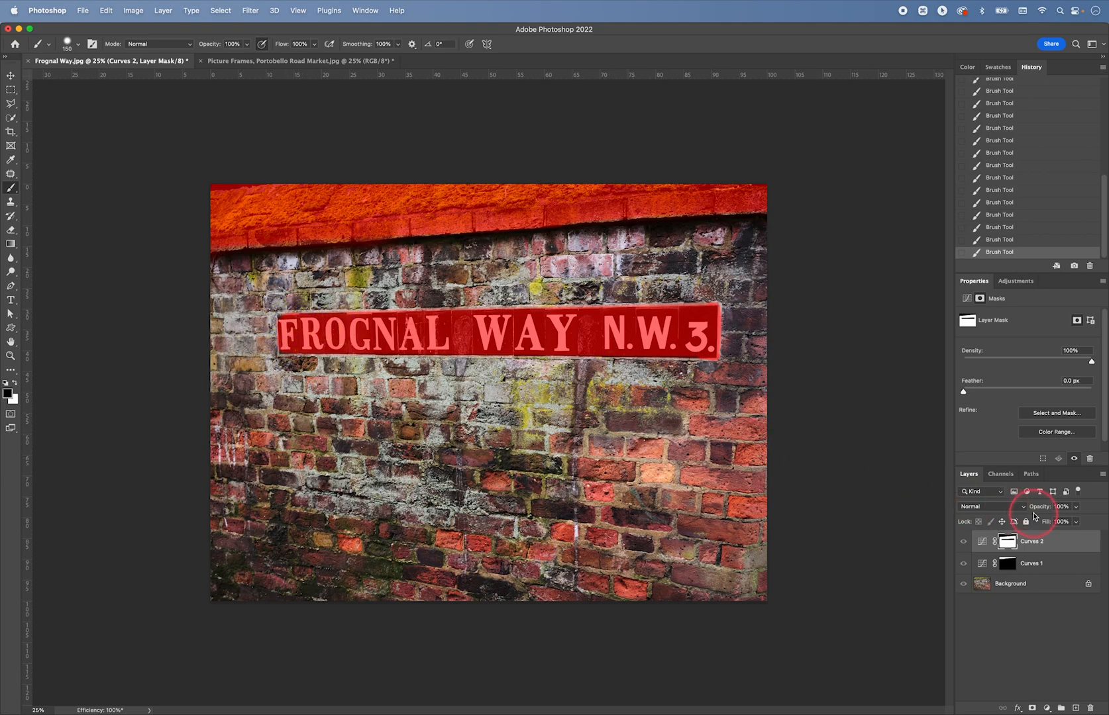
Leave the mask overlay, compare the image with and without Curves 2, and slightly nudge both of its curve points
alt+click(1008, 542)
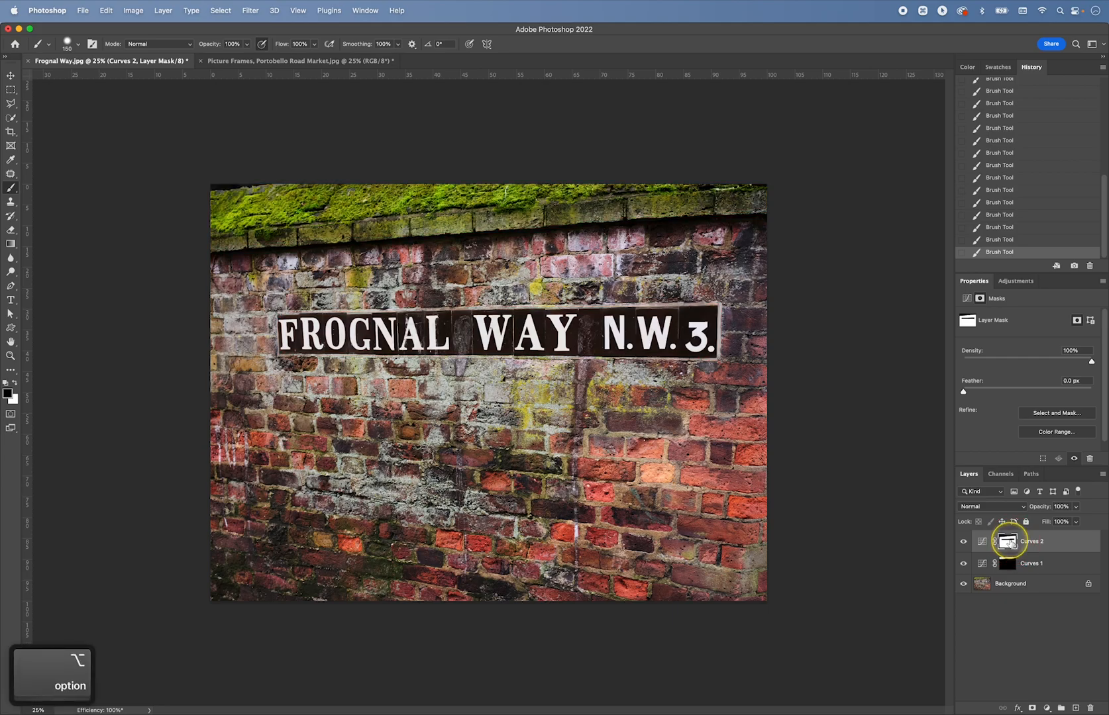
click(982, 542)
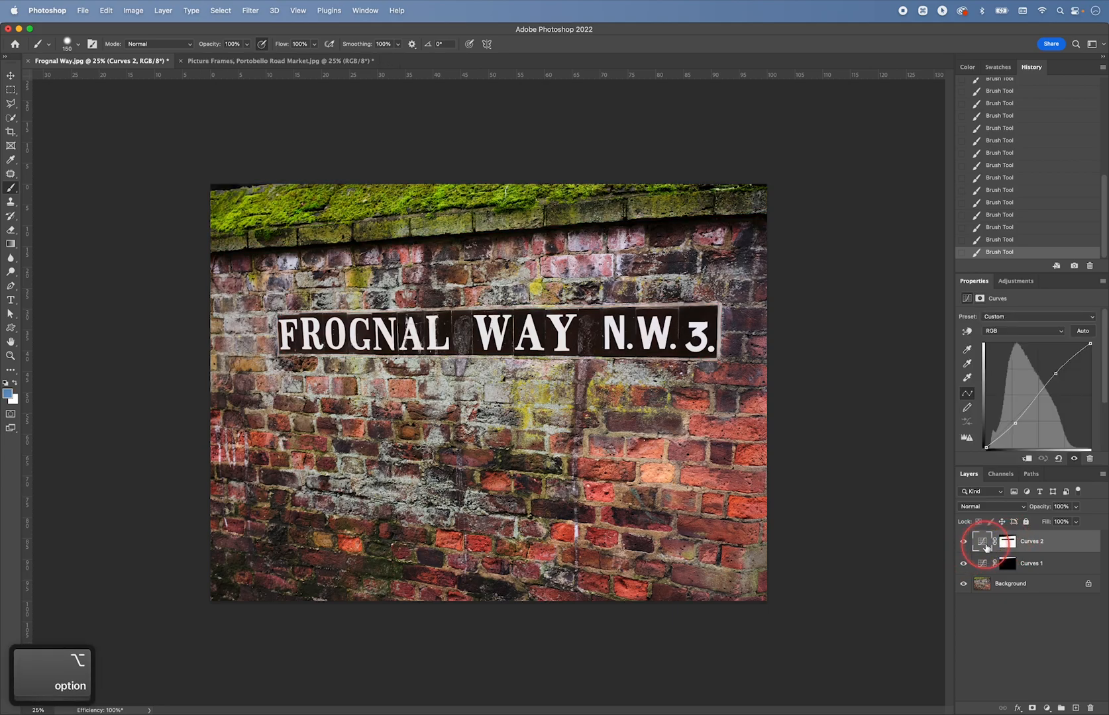
click(964, 542)
click(964, 542)
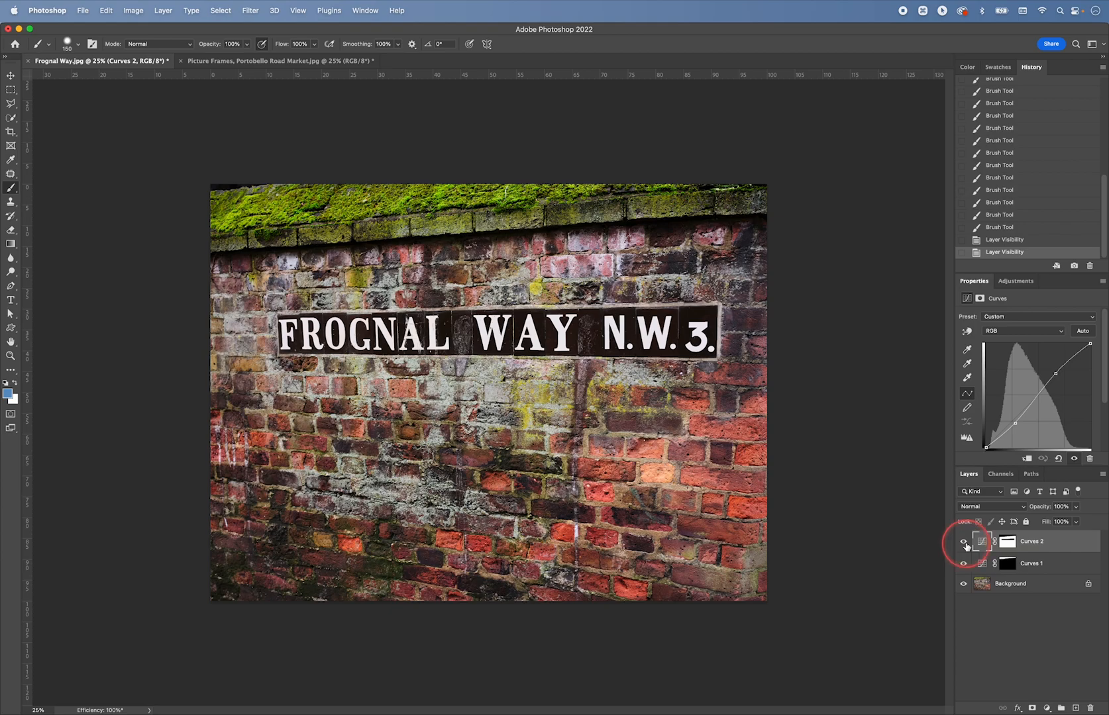
drag(1015, 424, 1016, 424)
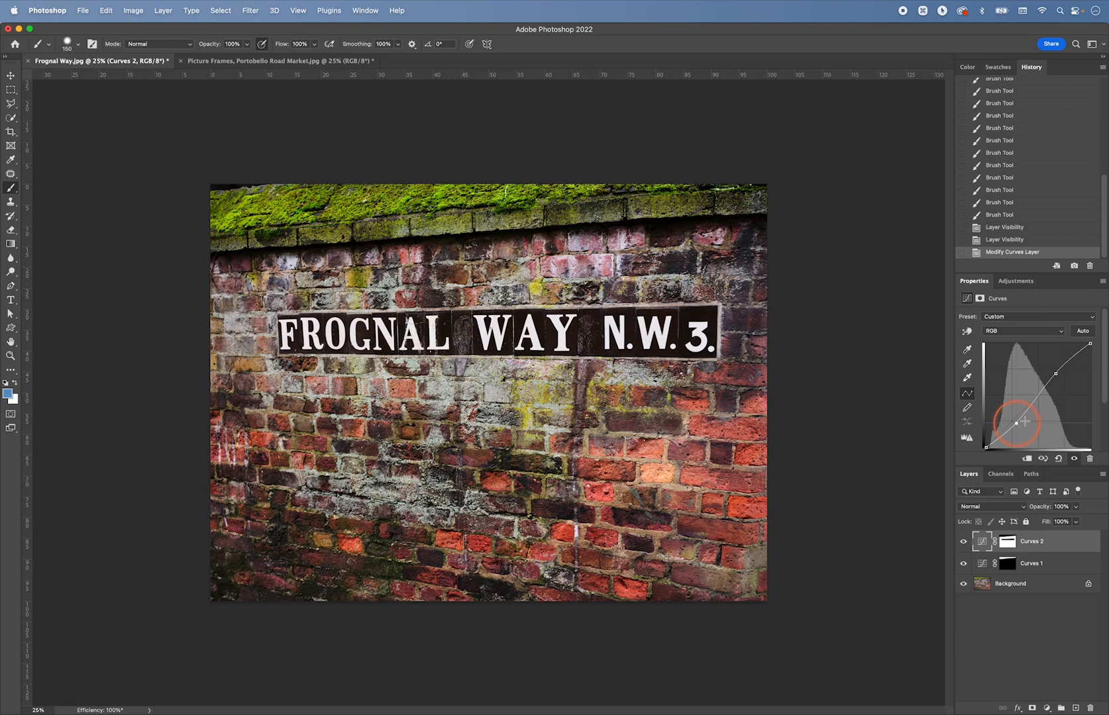
drag(1056, 374, 1058, 374)
Compare the edited image with the Background alone, and check the document with the Background hidden
alt+click(963, 584)
alt+click(964, 583)
alt+click(963, 583)
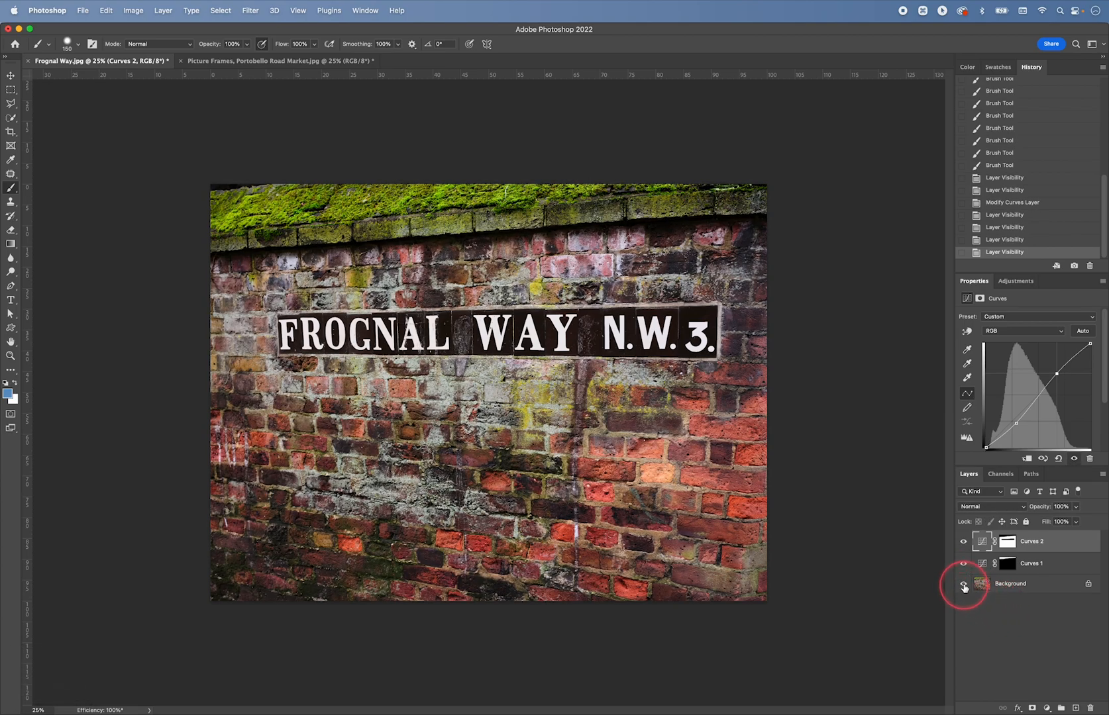
click(963, 586)
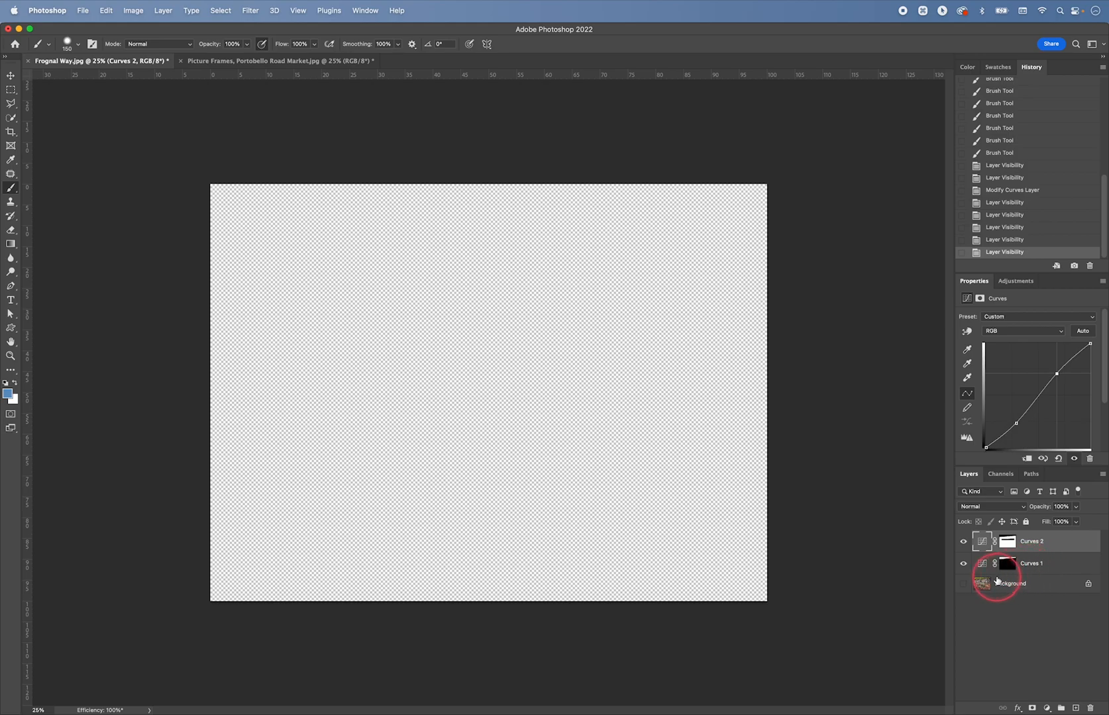
click(964, 587)
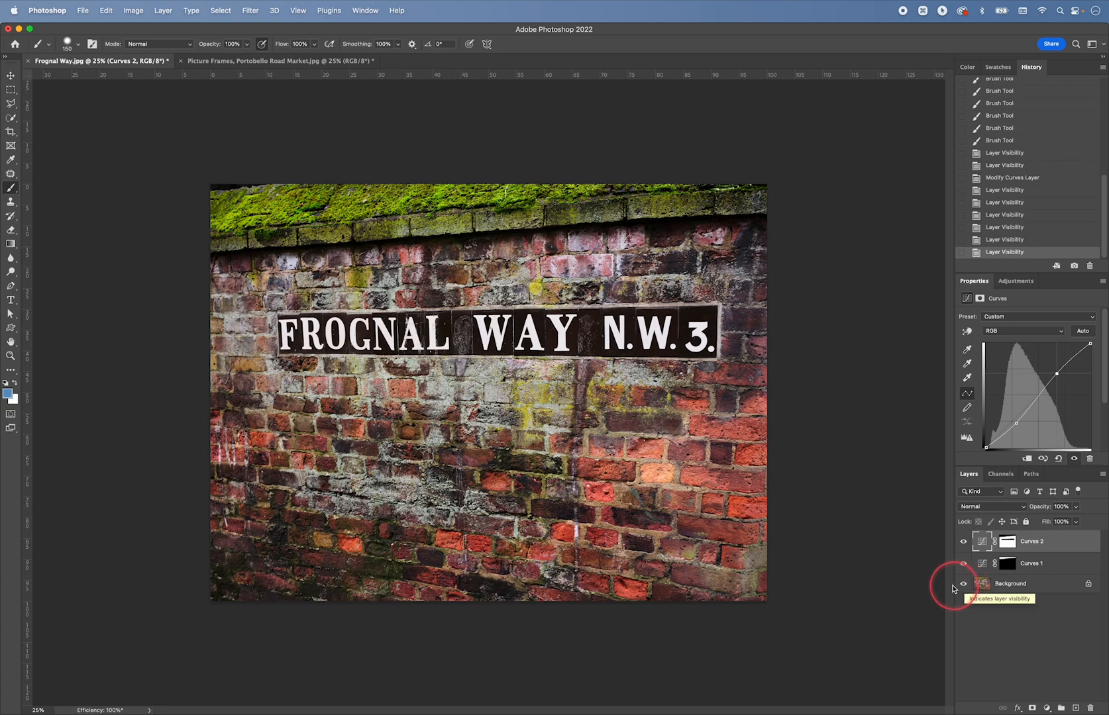
Select the street sign with a Polygonal Lasso outline around its outer edges
key(l)
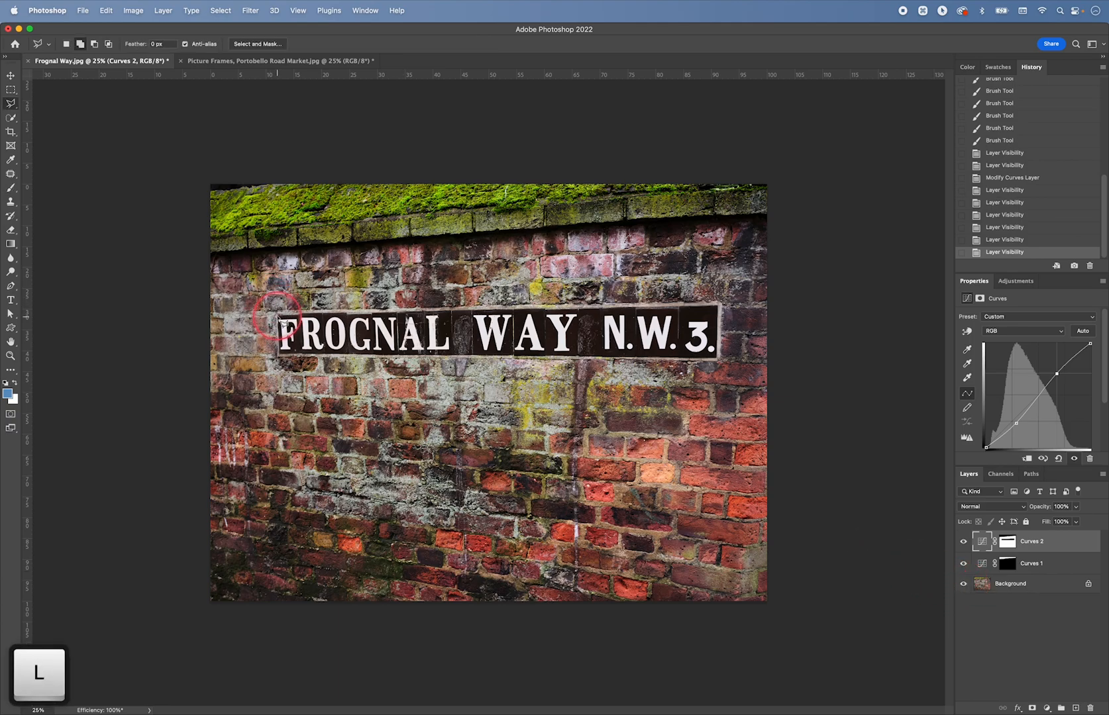
click(276, 314)
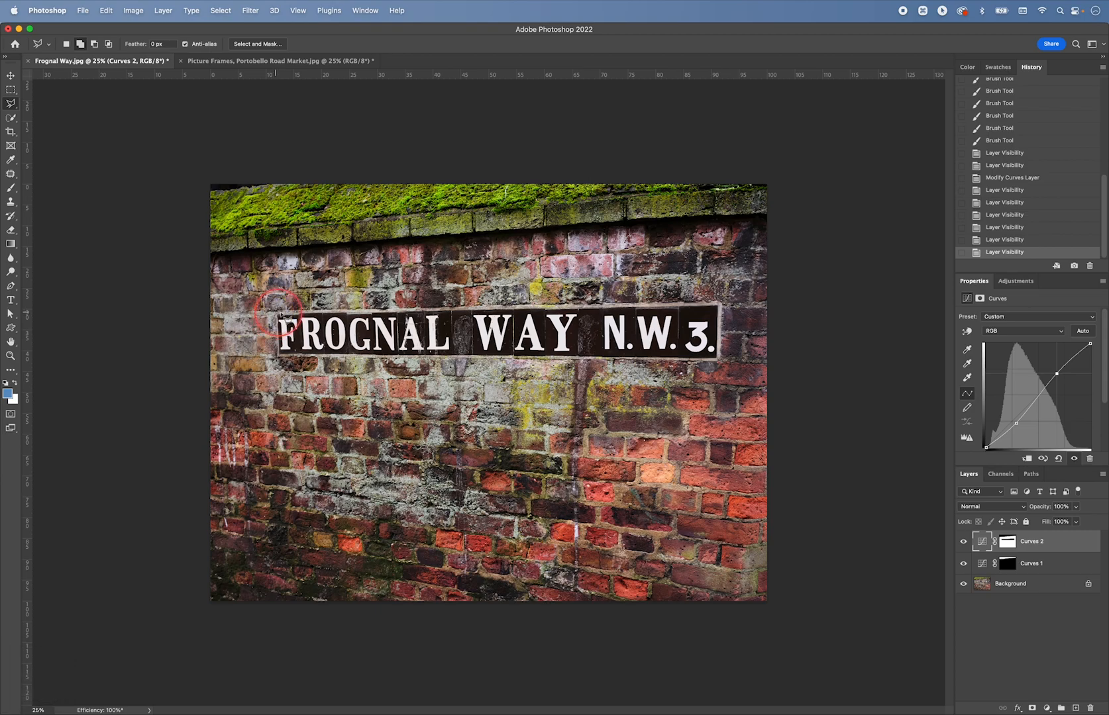
click(720, 304)
click(720, 358)
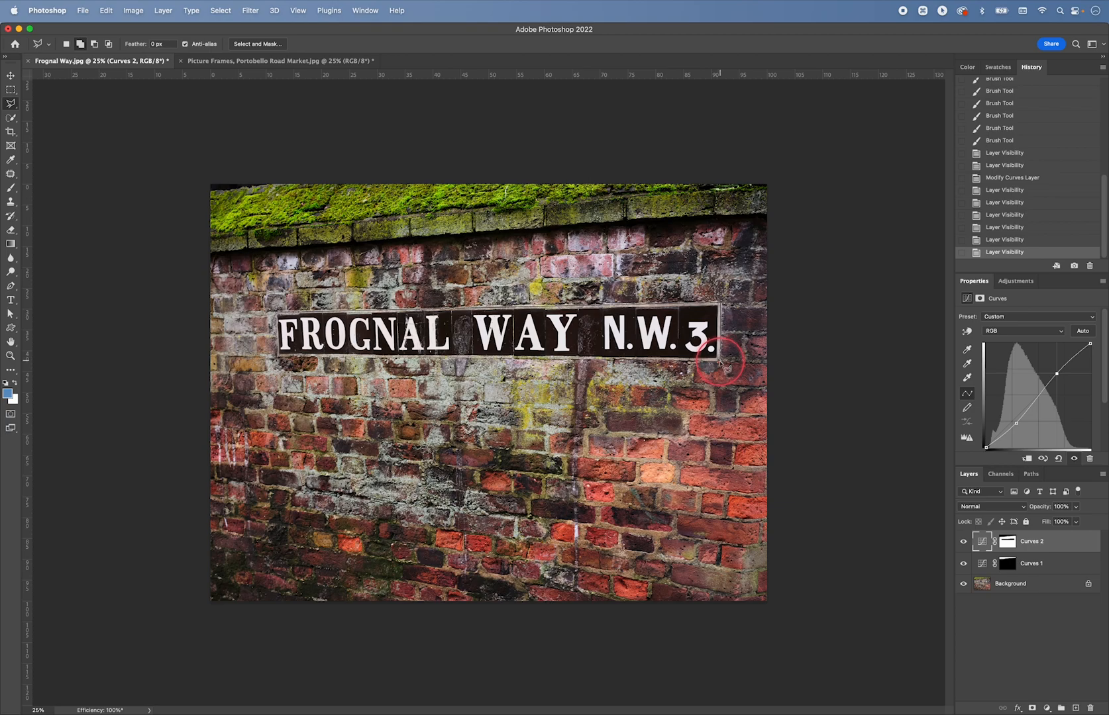
click(507, 361)
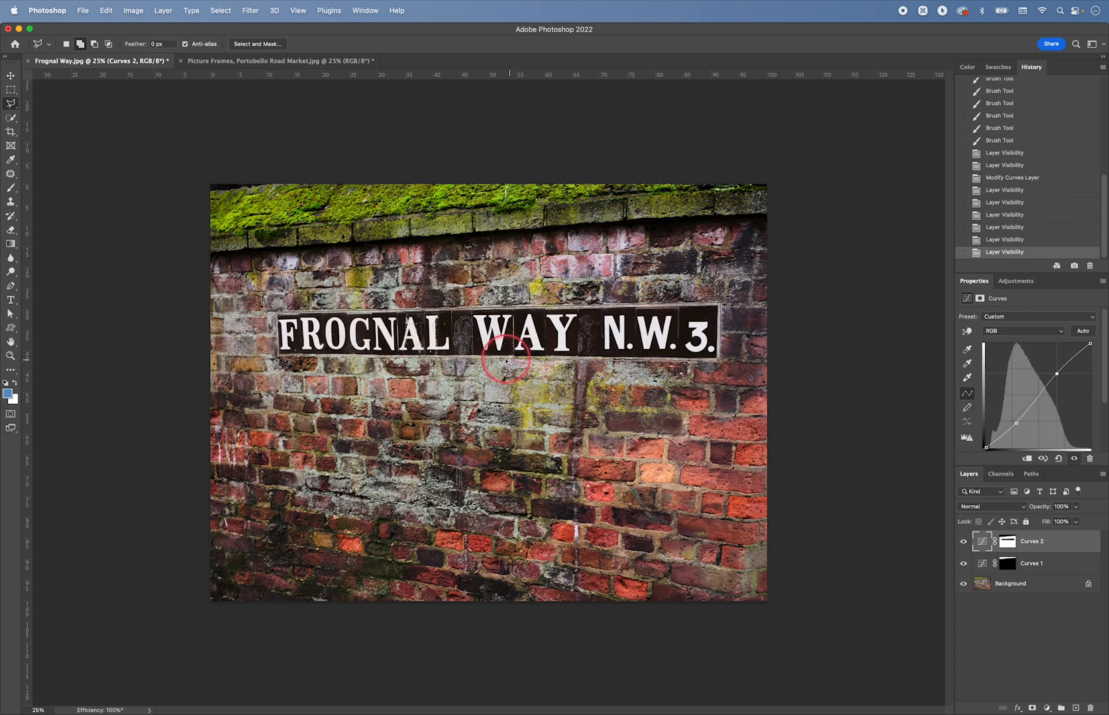
click(295, 361)
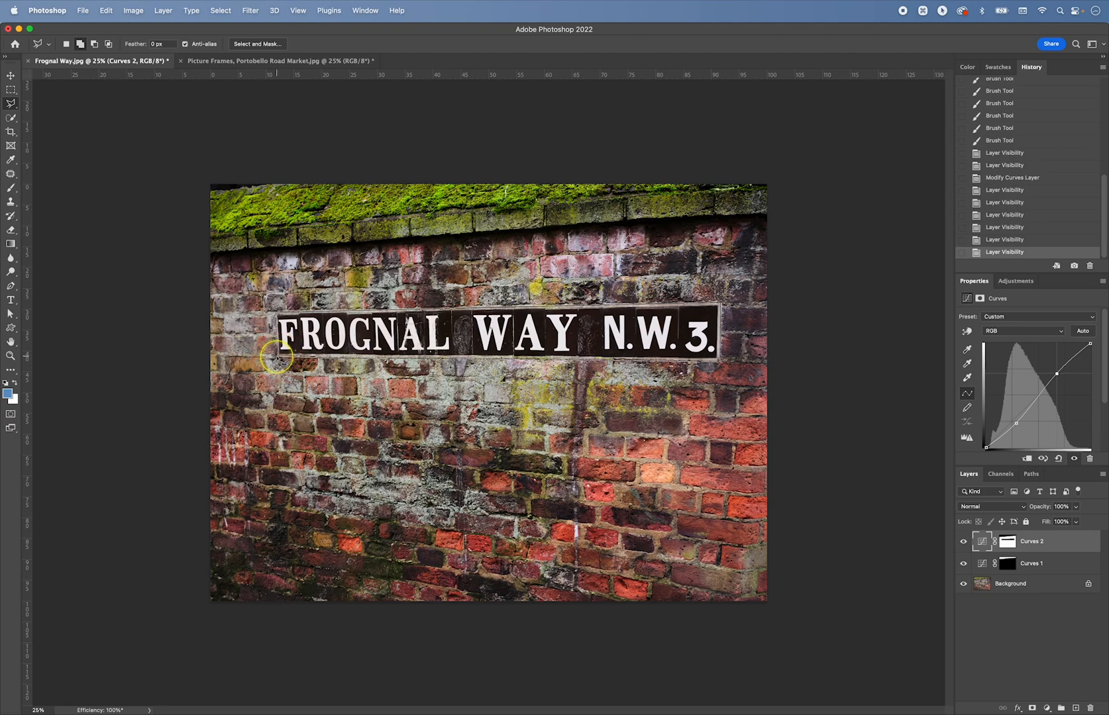
click(279, 314)
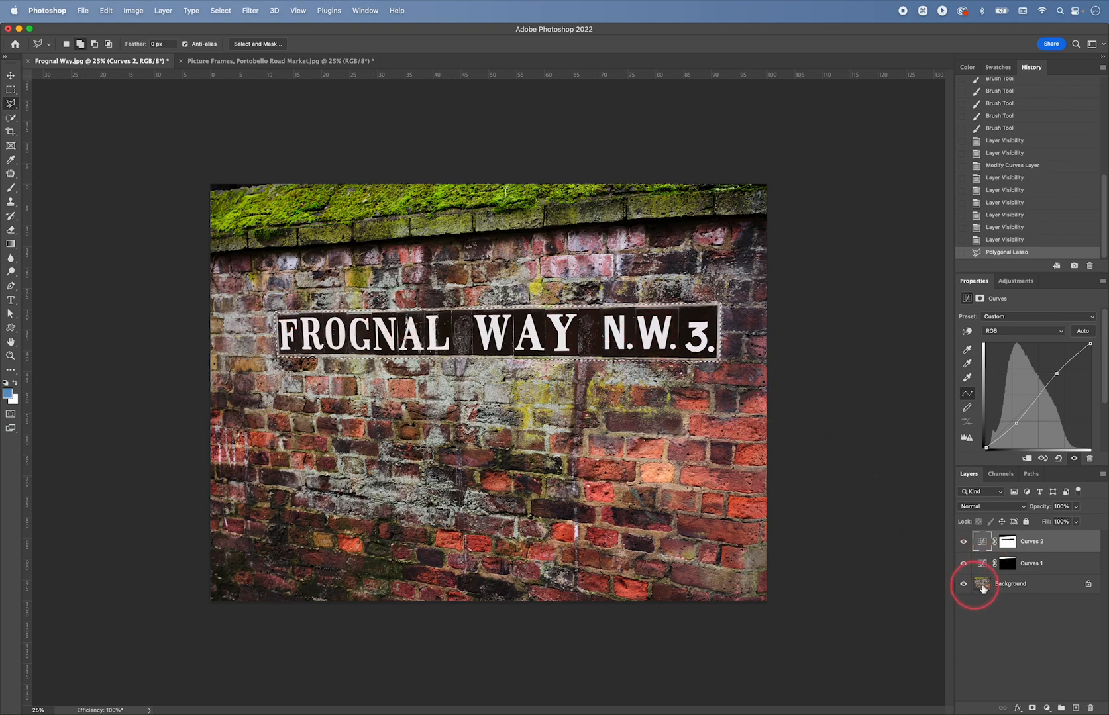
Copy the selected sign from the Background onto its own layer, view it in isolation, and turn the other layers back on
click(983, 587)
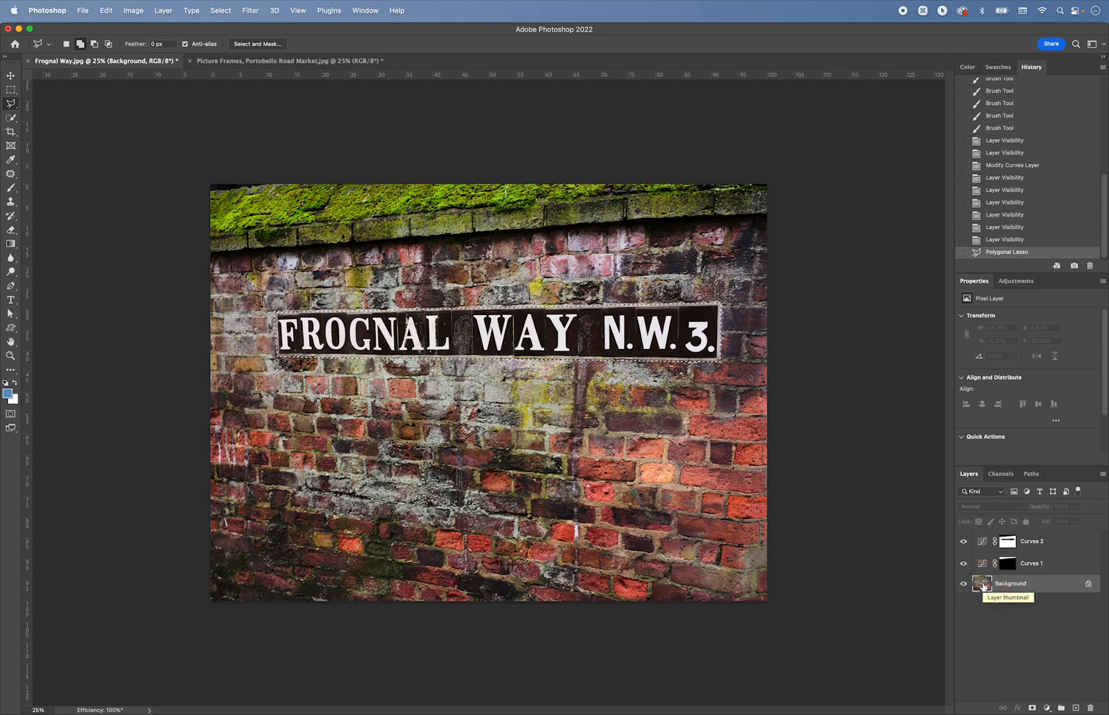
key(super+j)
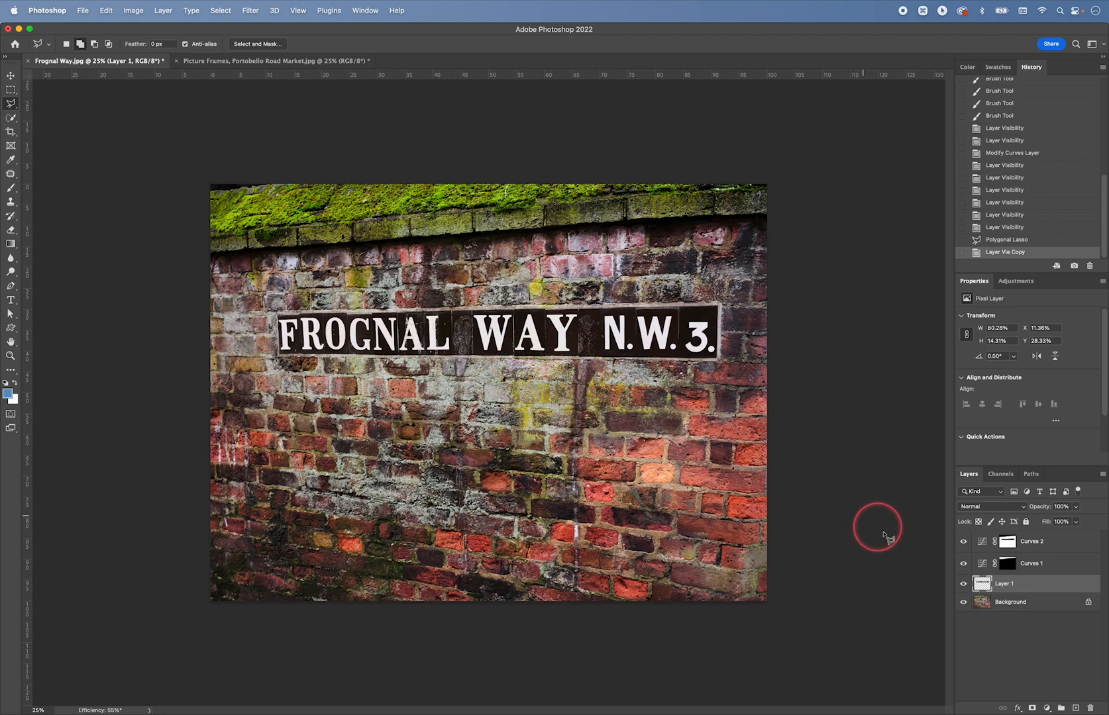
alt+click(963, 584)
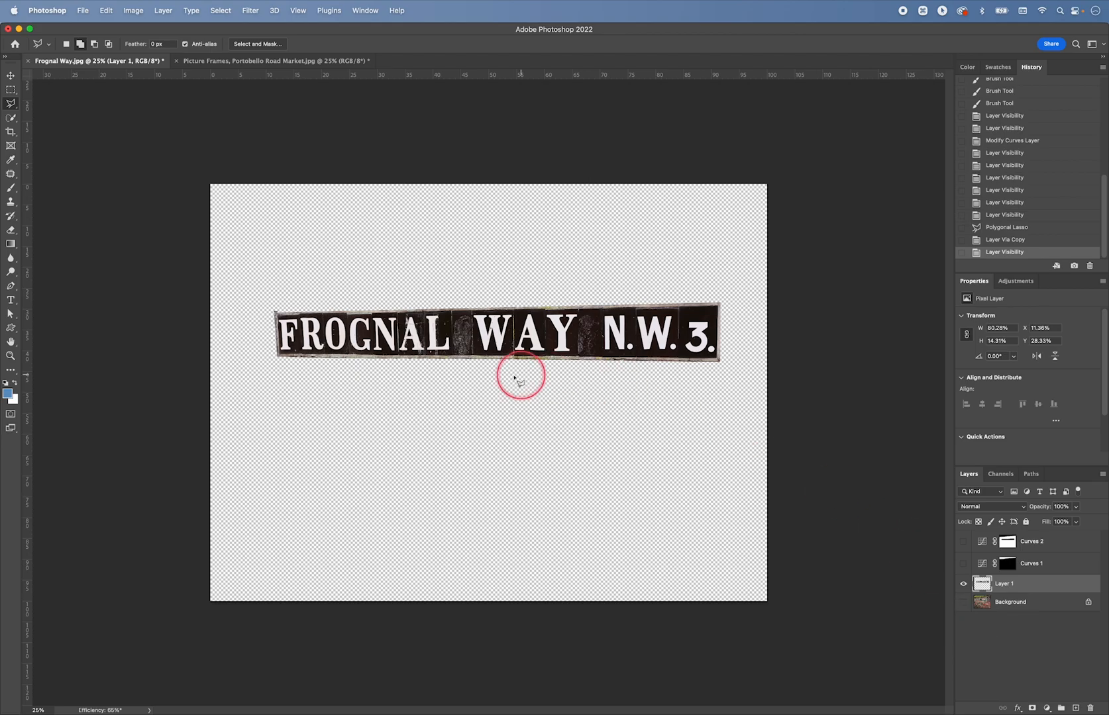
click(1040, 605)
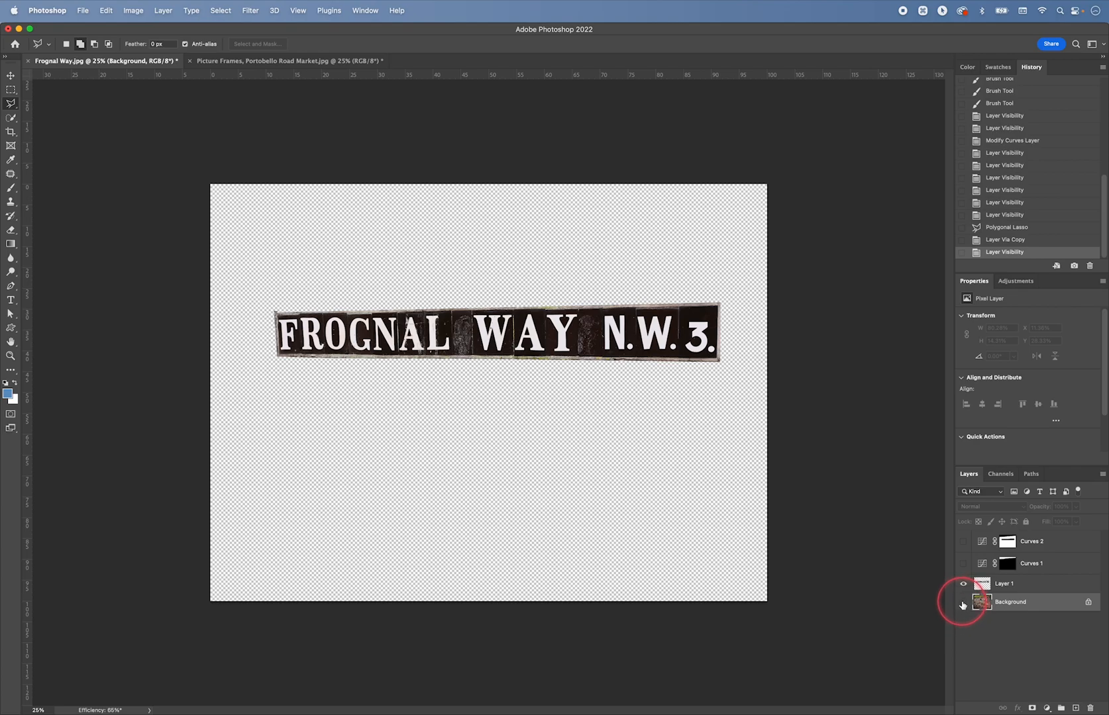
click(963, 605)
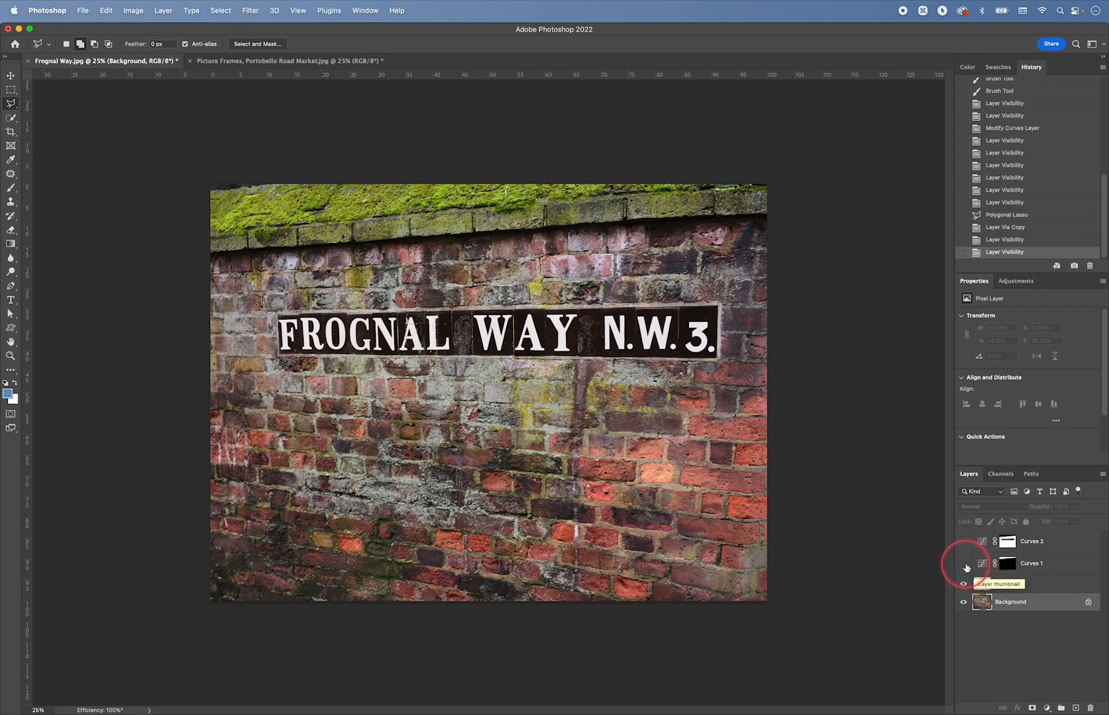
click(963, 563)
click(963, 541)
Free Transform the copied sign to about 90% of the image width, repositioned on the wall, and move its layer above Curves 2
click(1025, 585)
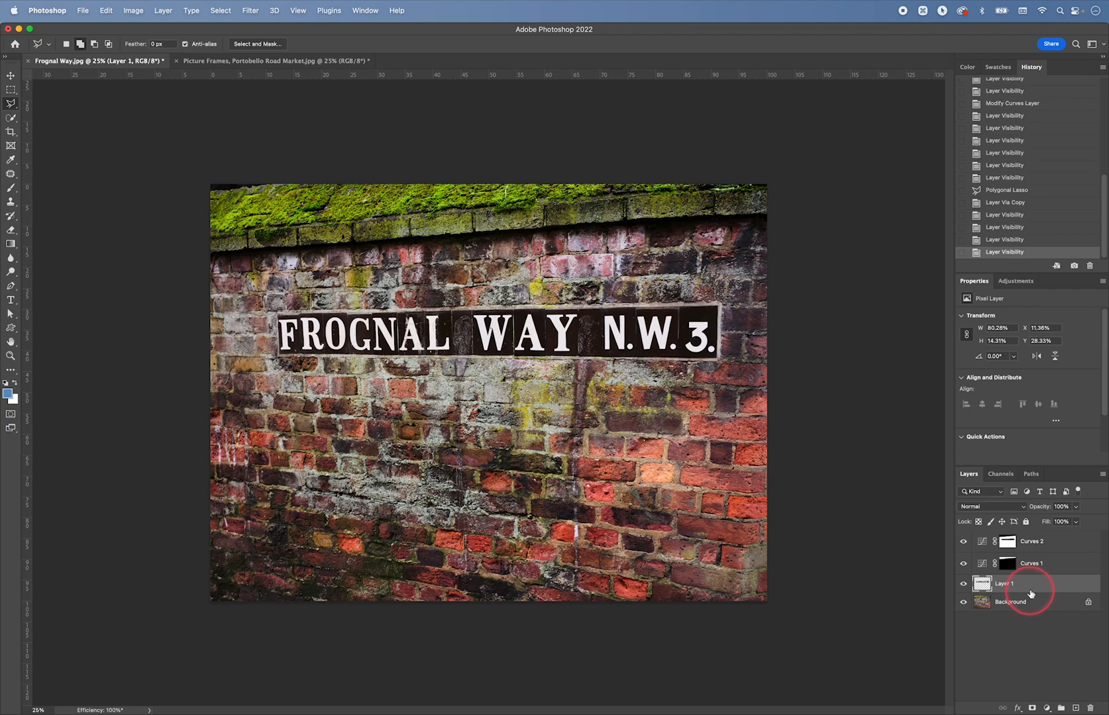
key(super+t)
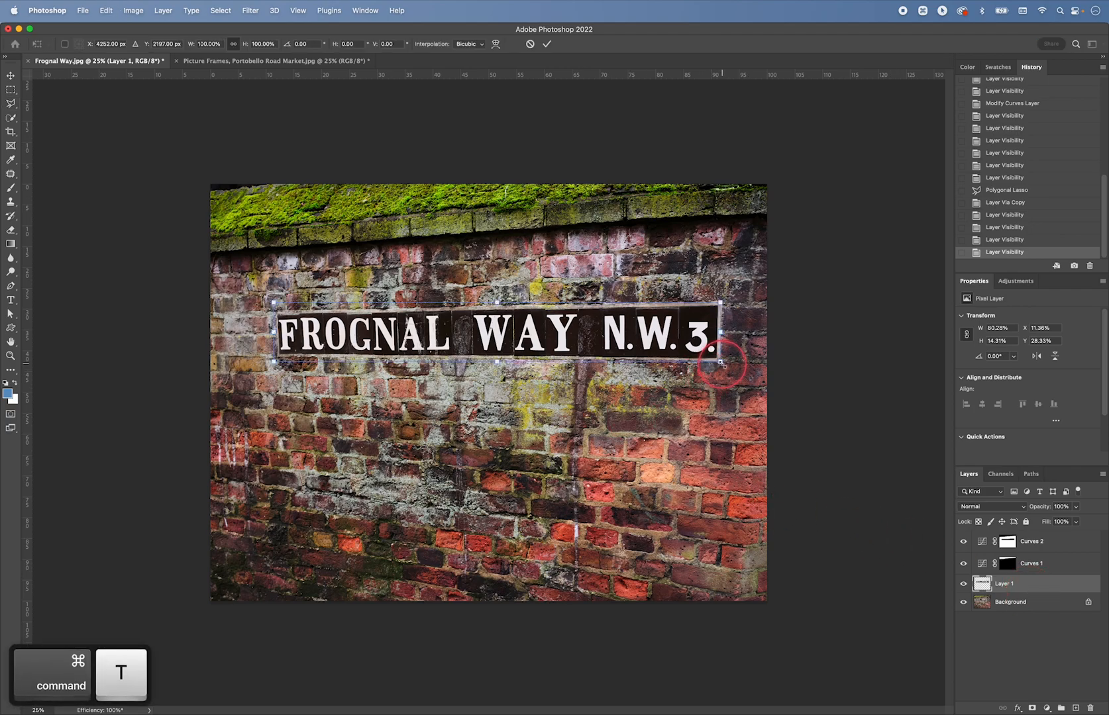
key(alt)
drag(720, 363, 748, 370)
drag(621, 344, 609, 346)
double_click(597, 342)
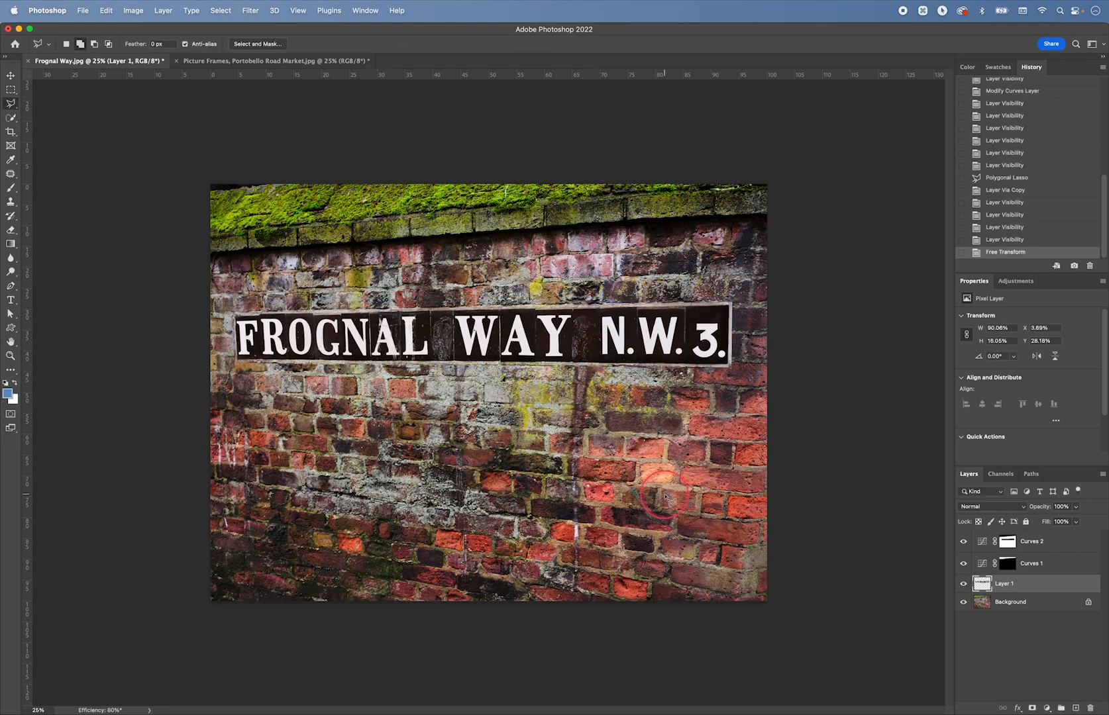
click(1044, 586)
drag(1048, 582, 1053, 536)
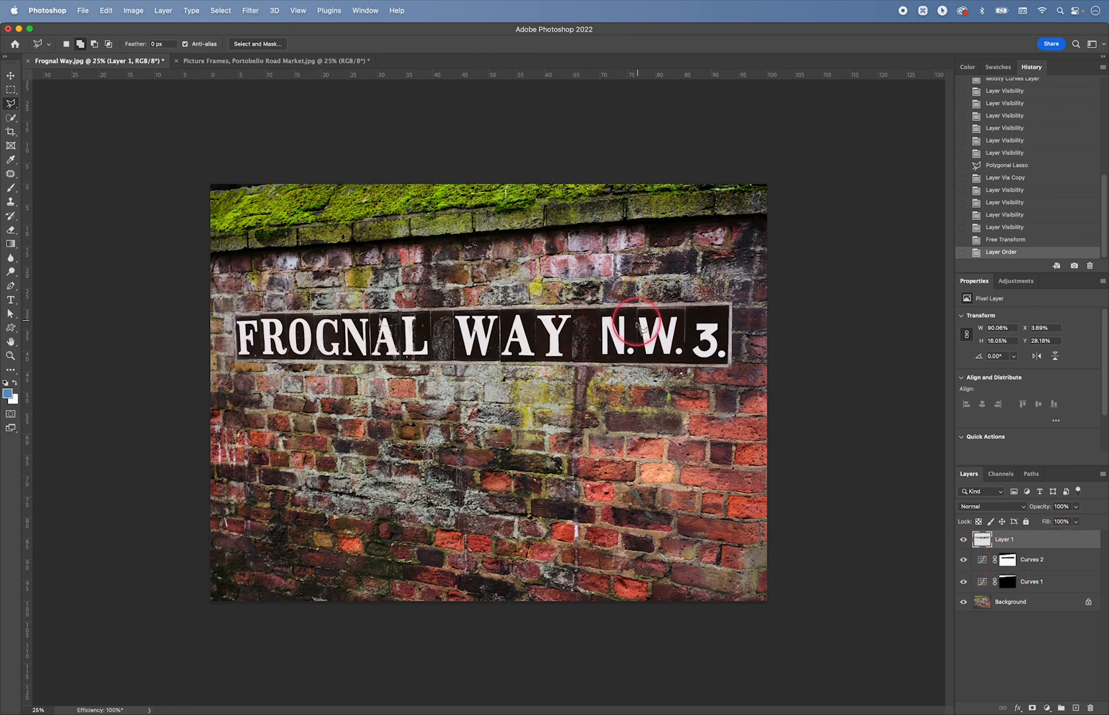
Check the wall with the copied sign hidden and shown, and examine the sign's right edge in close-up
click(963, 539)
click(963, 539)
key(z)
drag(732, 340, 753, 428)
key(space)
drag(705, 389, 751, 409)
key(space)
drag(713, 206, 698, 326)
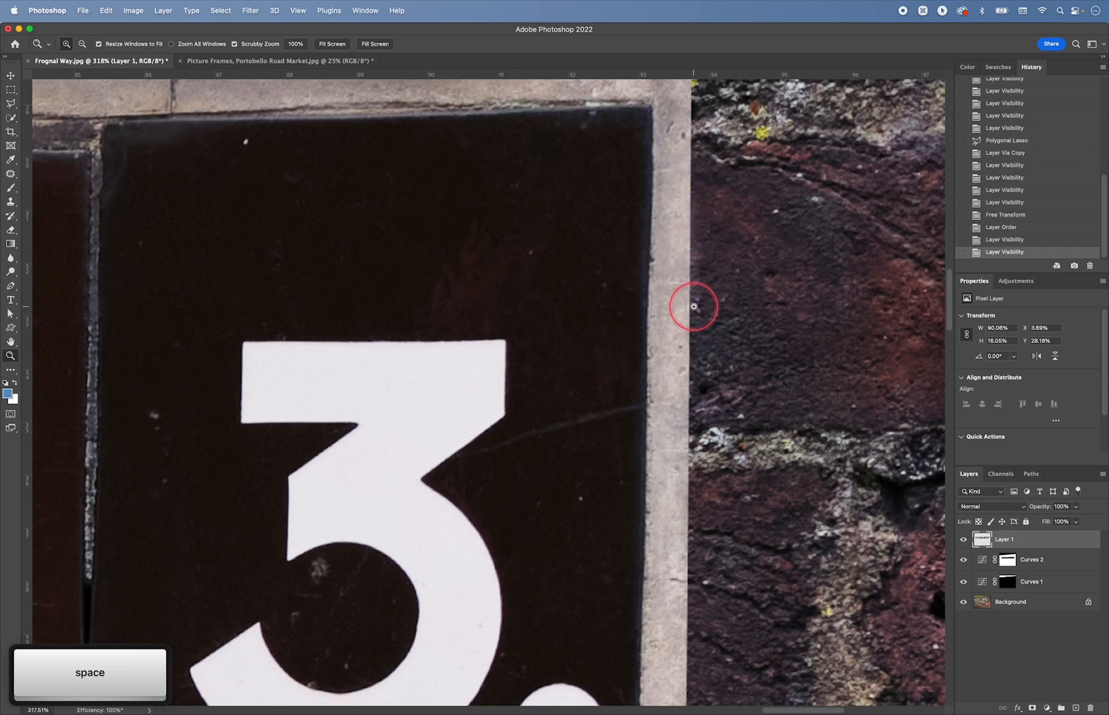
Load the copied sign's outline from Layer 1 as a selection and turn it into a layer mask on that layer
super+click(983, 539)
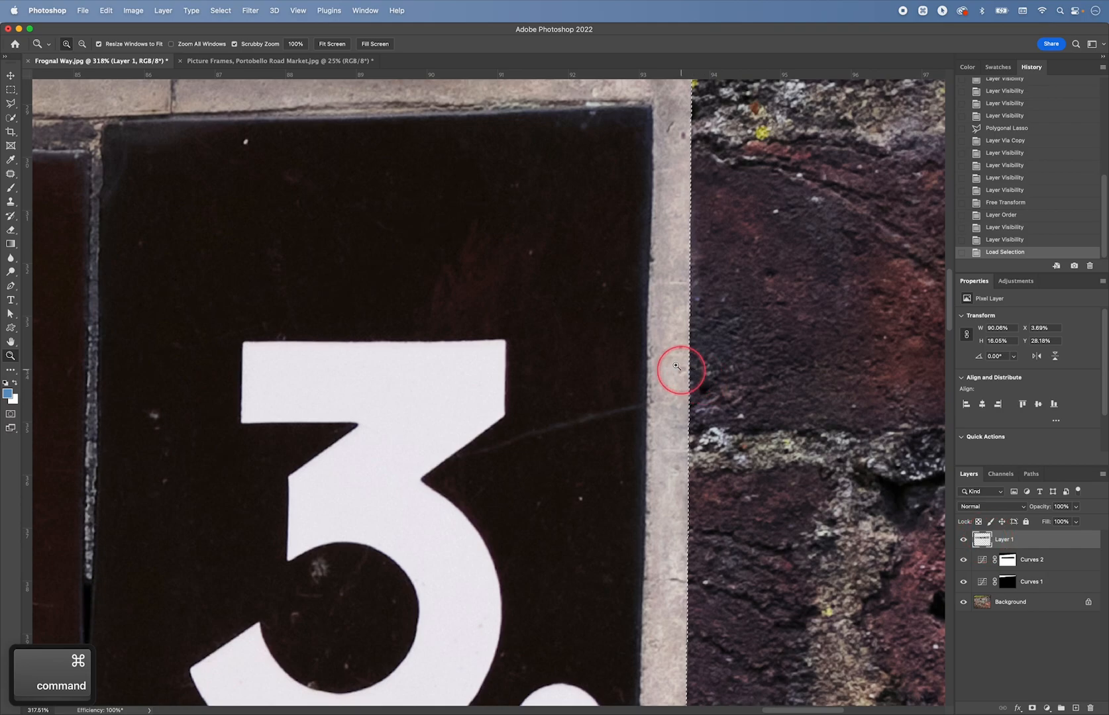
key(space)
drag(629, 228, 625, 339)
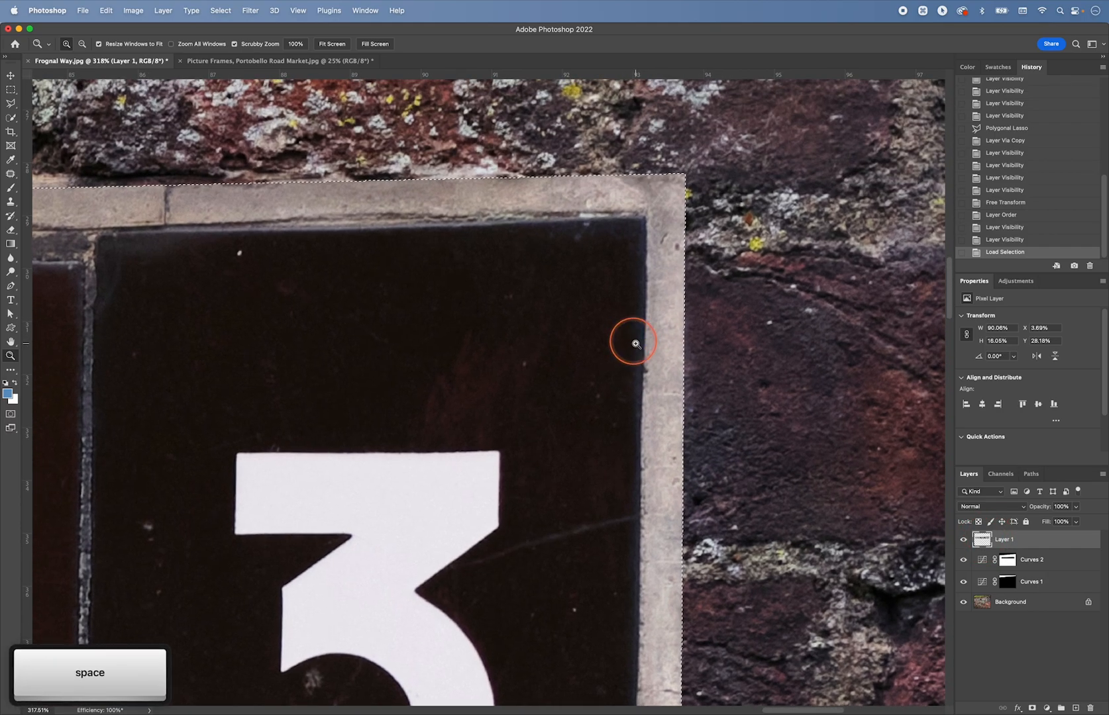
click(1032, 709)
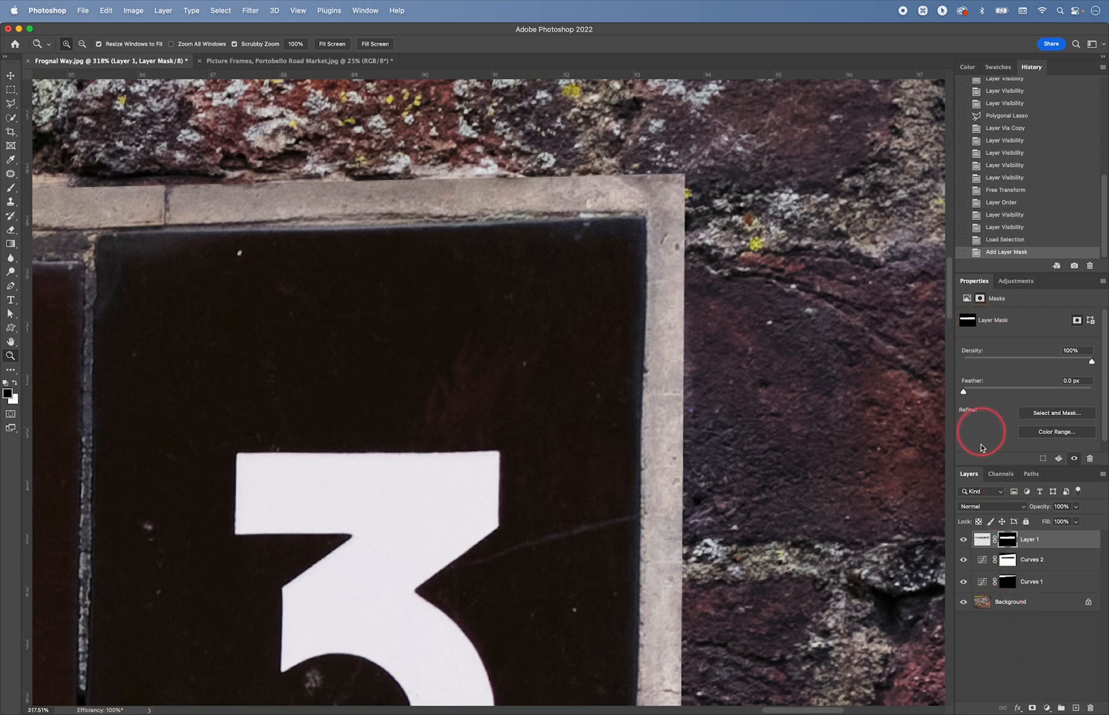
Target Layer 1's mask and feather it by 7.5 px to soften the sign's edges
click(982, 540)
click(1006, 540)
click(967, 298)
click(979, 298)
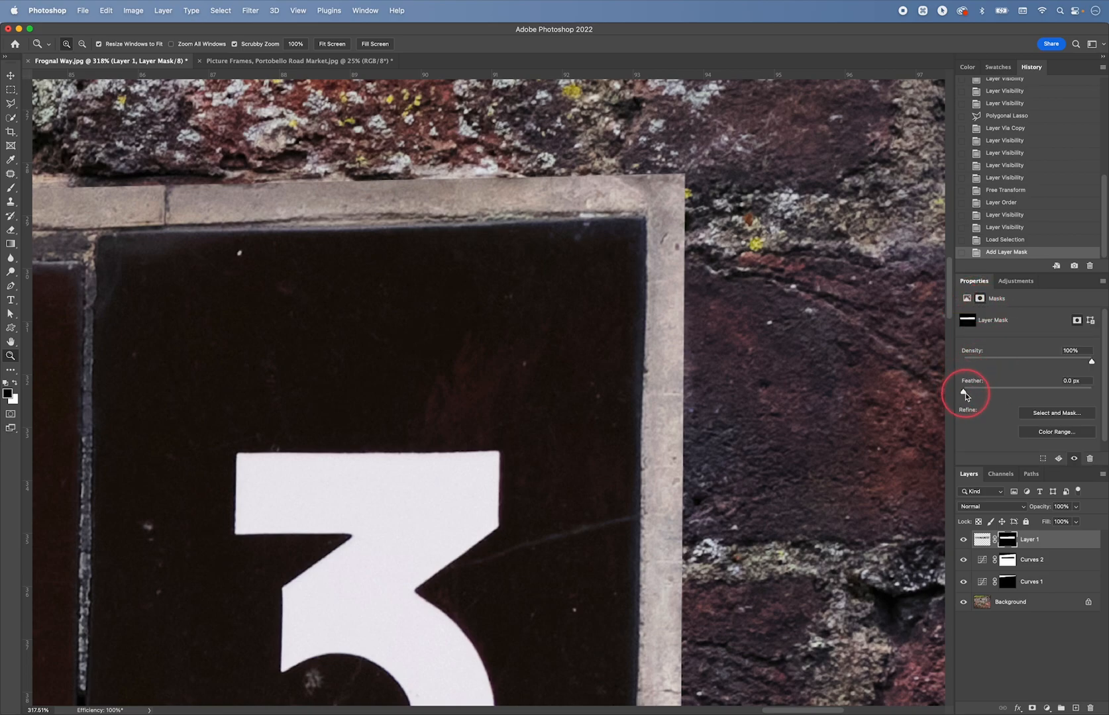
click(994, 393)
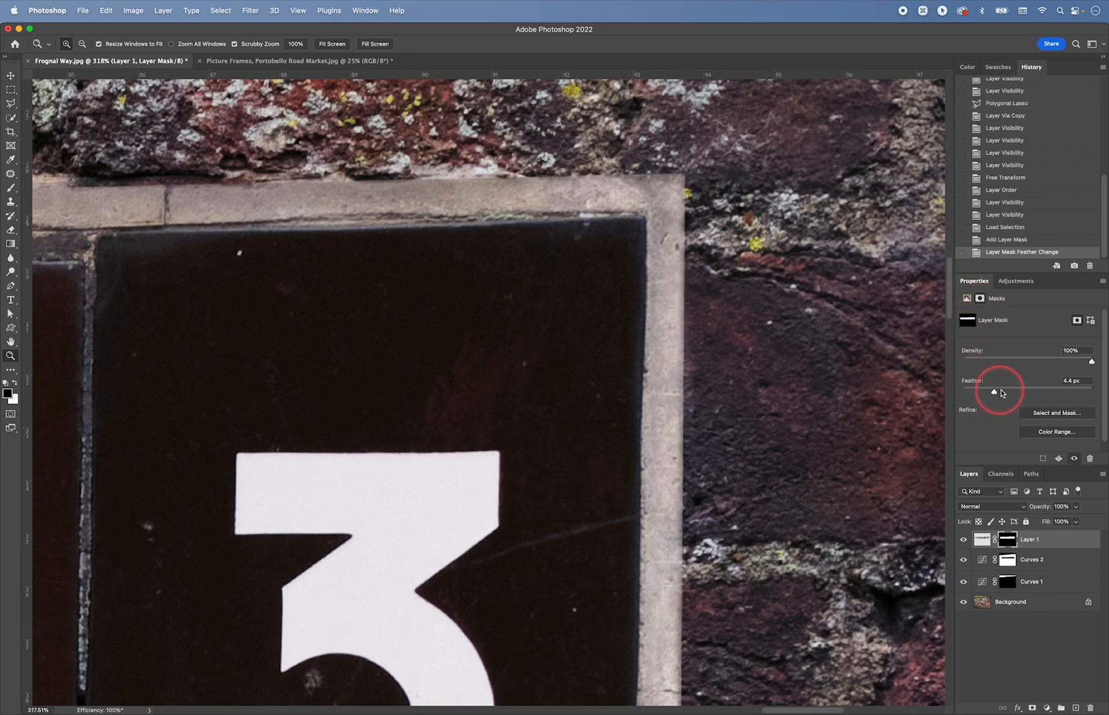
mouse_move(1013, 392)
mouse_down()
mouse_move(1003, 392)
mouse_move(1023, 394)
mouse_move(1006, 391)
mouse_up()
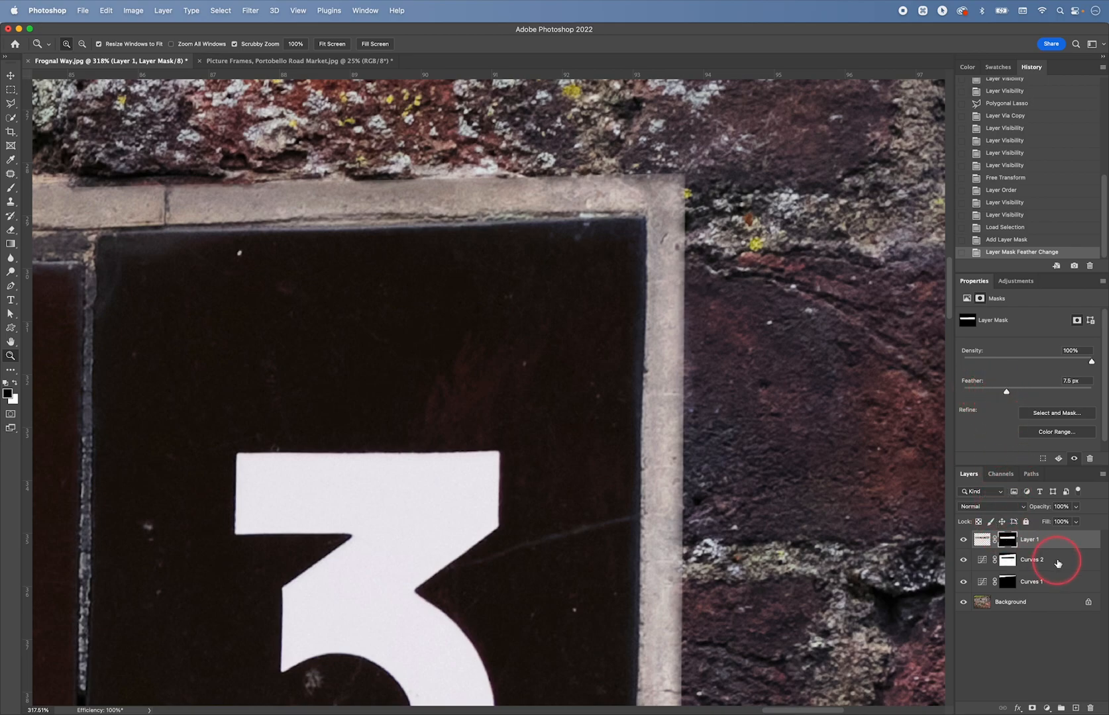
View the whole image and compare the edited version with the Background layer alone
key(super)
key(super+minus)
key(super+minus)
key(super+minus)
key(super+minus)
key(super+minus)
key(super+minus)
key(super+minus)
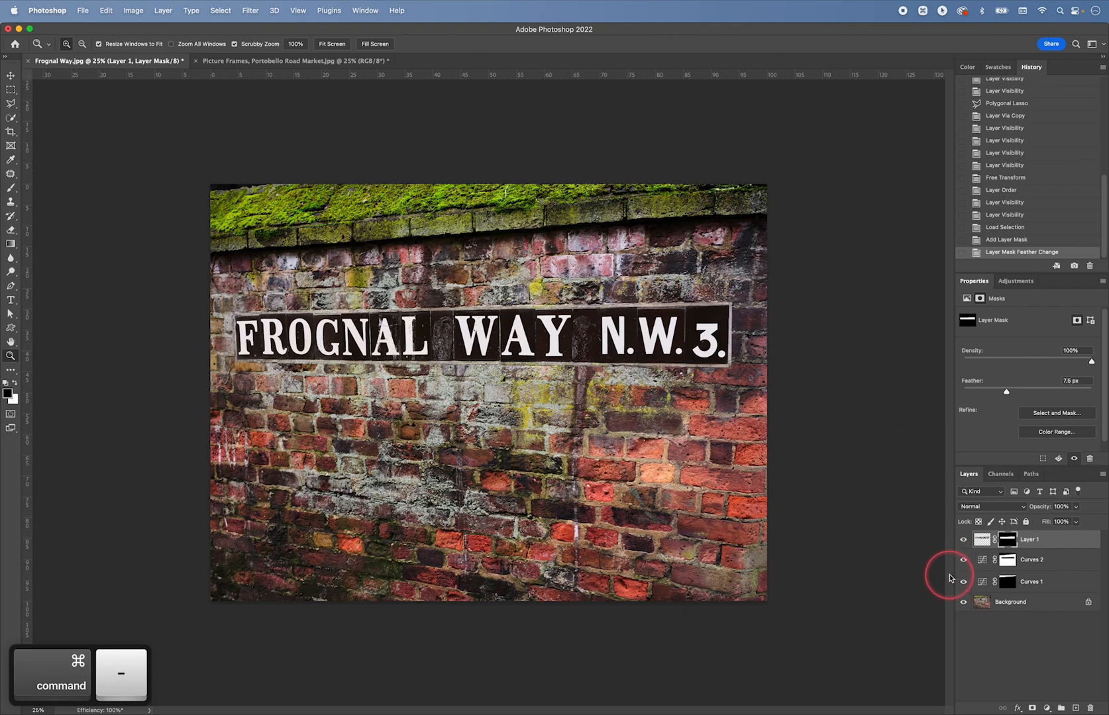
alt+click(964, 602)
alt+click(963, 602)
alt+click(963, 602)
alt+click(961, 604)
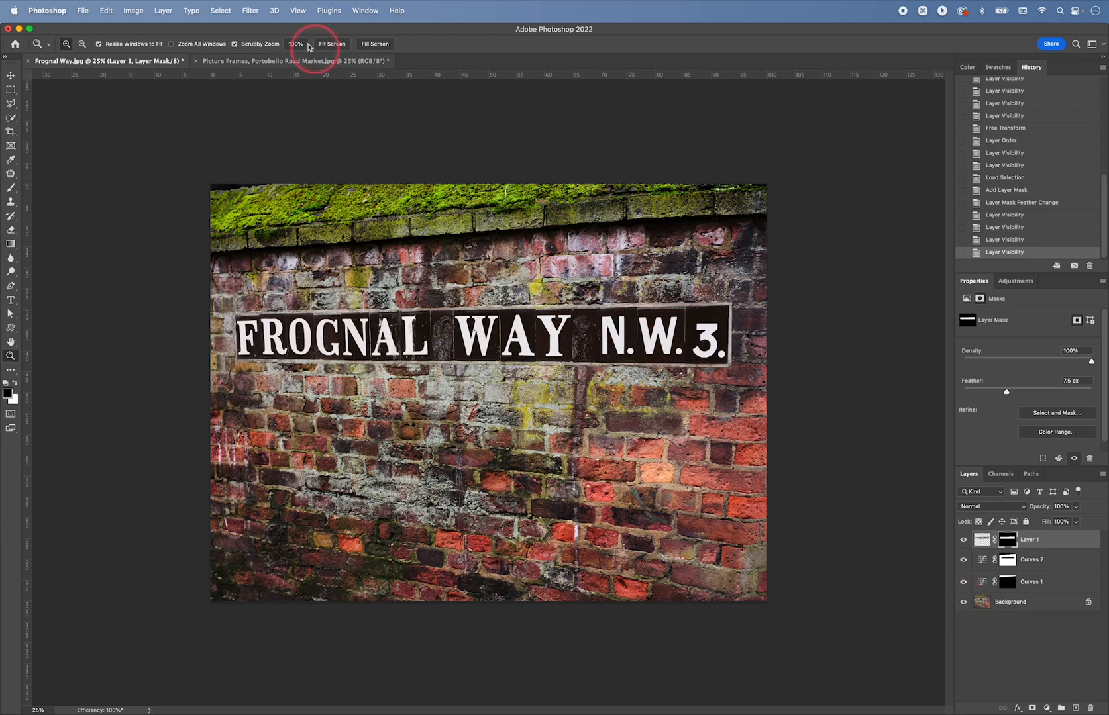
In the Picture Frames, Portobello Road Market document, select the white oval in the black carved frame with an elliptical marquee and reposition it
click(275, 59)
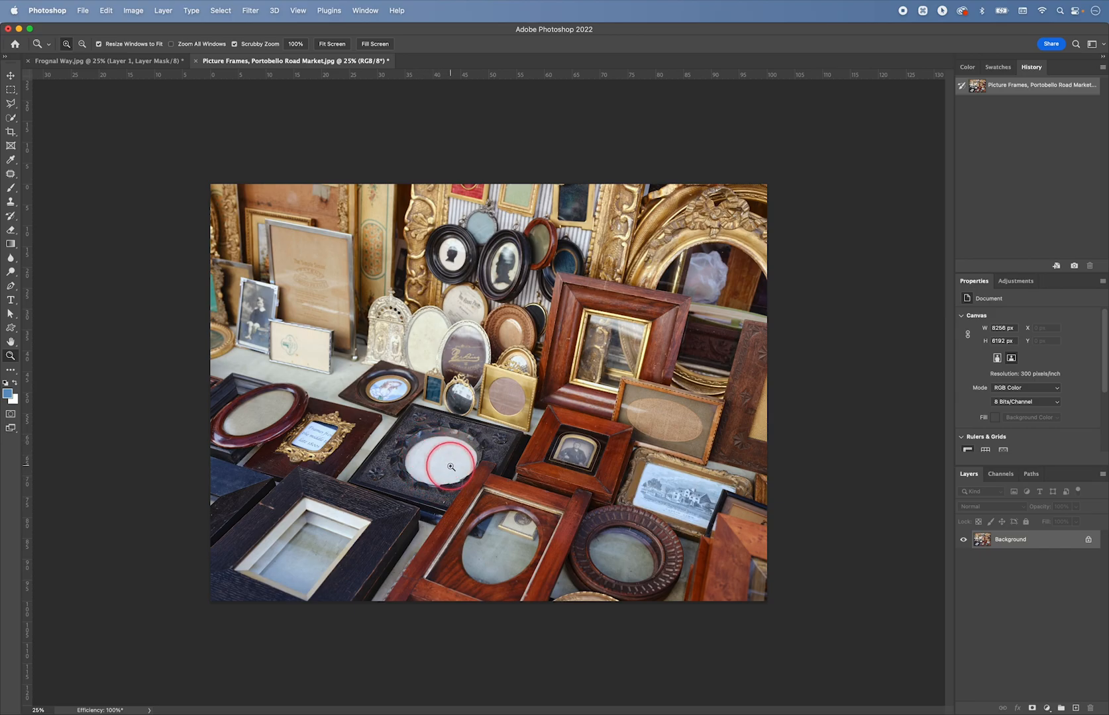
drag(440, 452, 460, 369)
key(space)
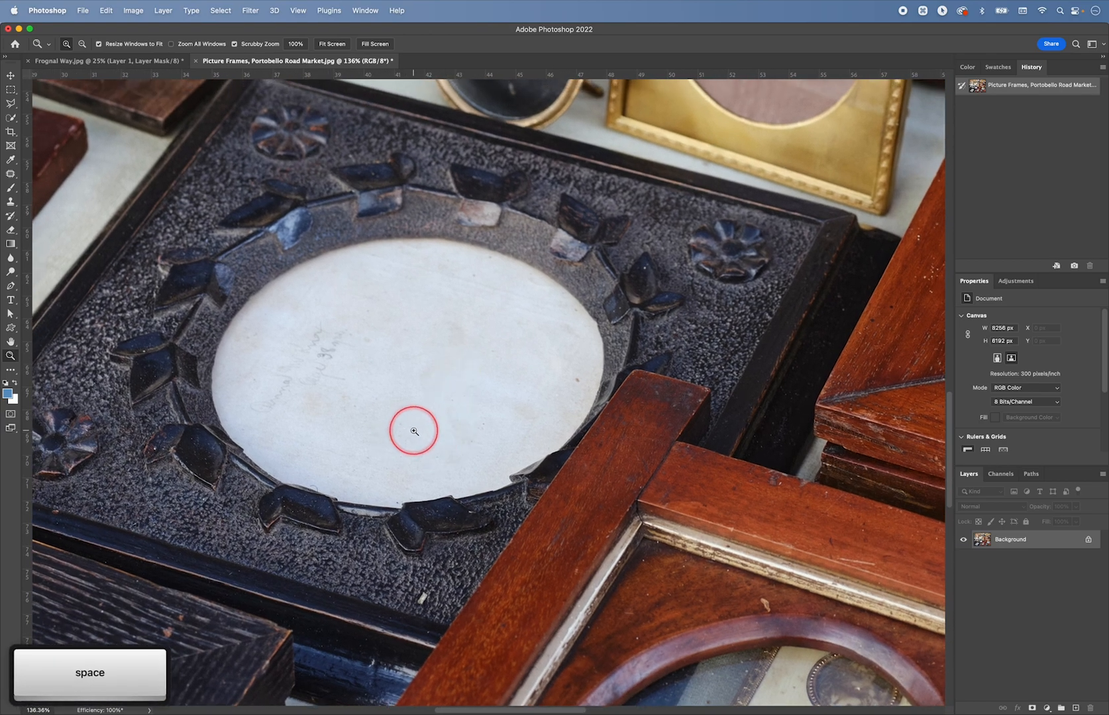
drag(11, 90, 57, 101)
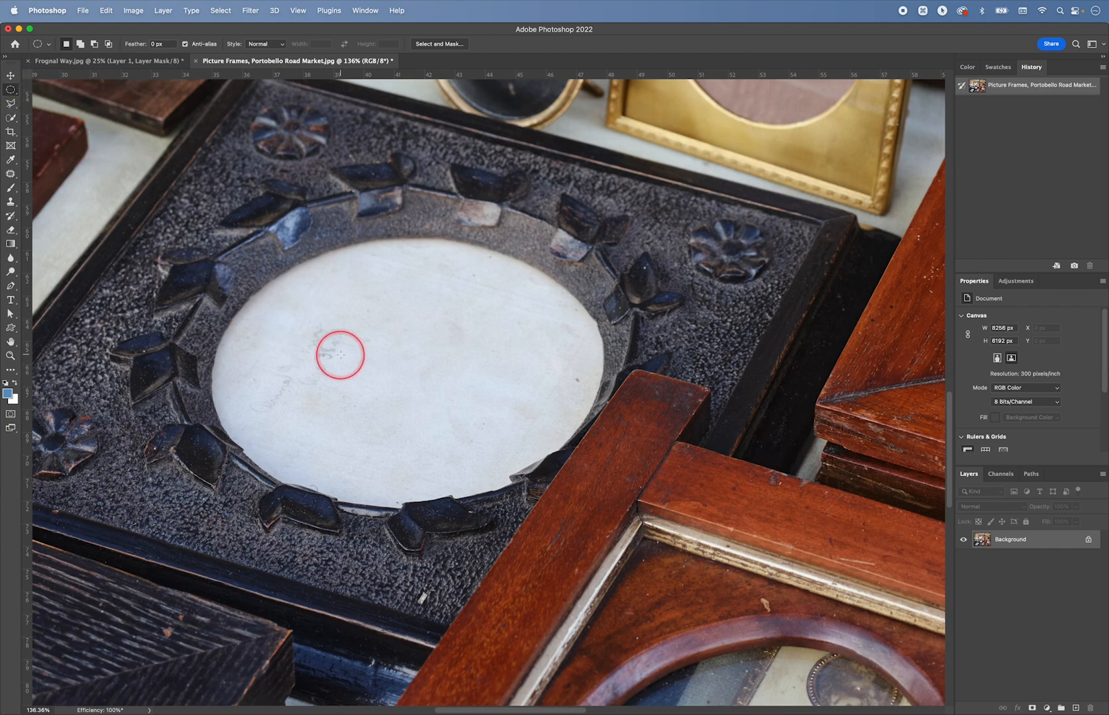
drag(305, 264, 604, 498)
key(space)
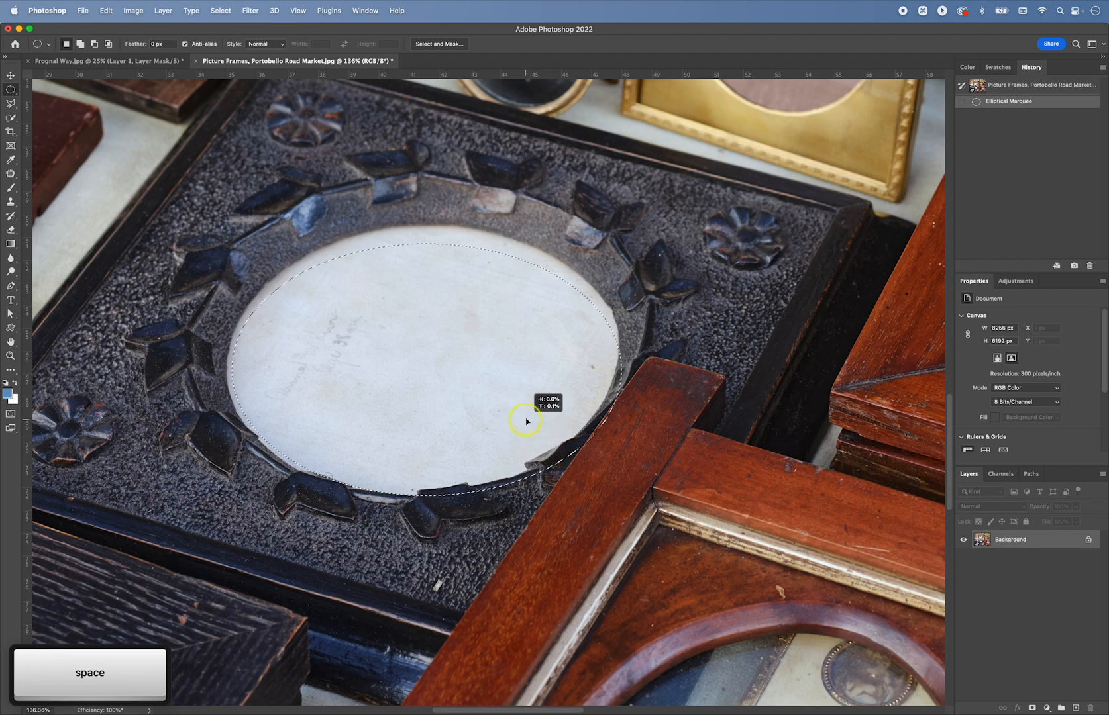
drag(530, 405, 527, 407)
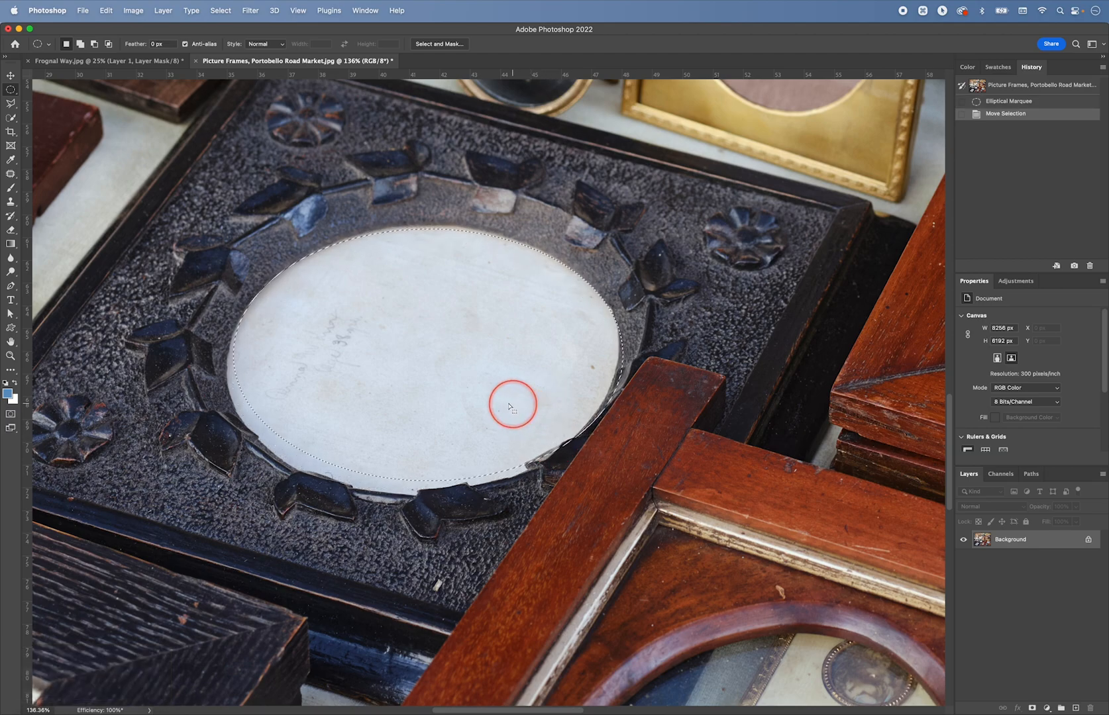
Transform the selection with Distort, reshaping its sides and corners to fit the edge of the white oval
right_click(440, 381)
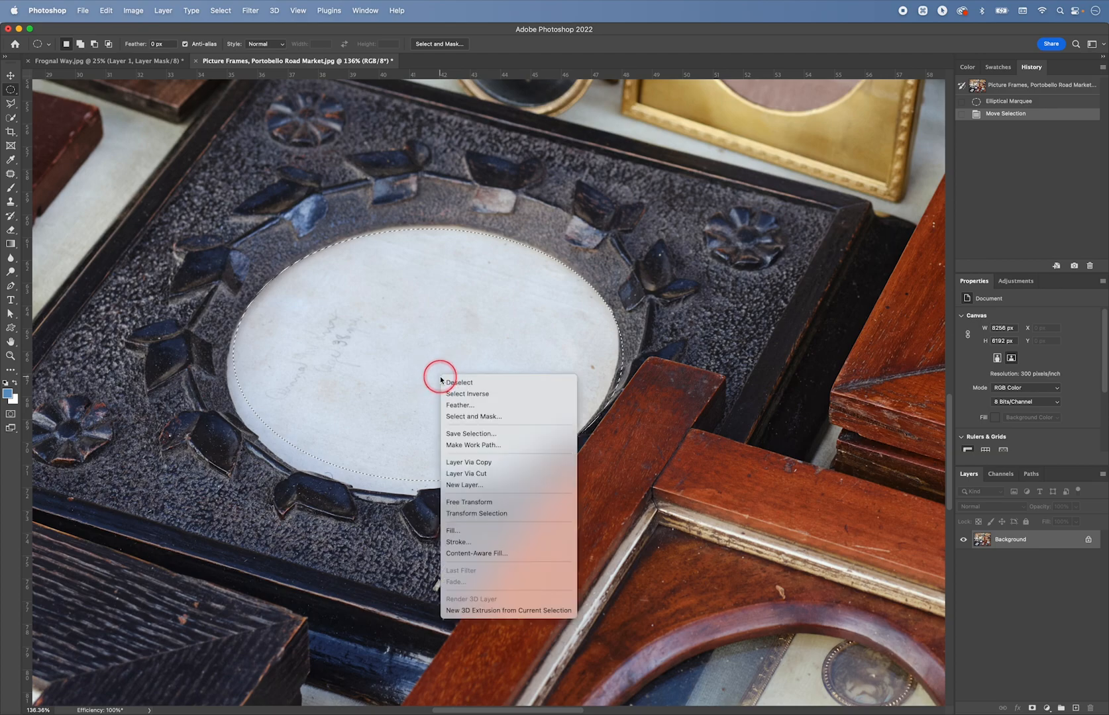
click(488, 520)
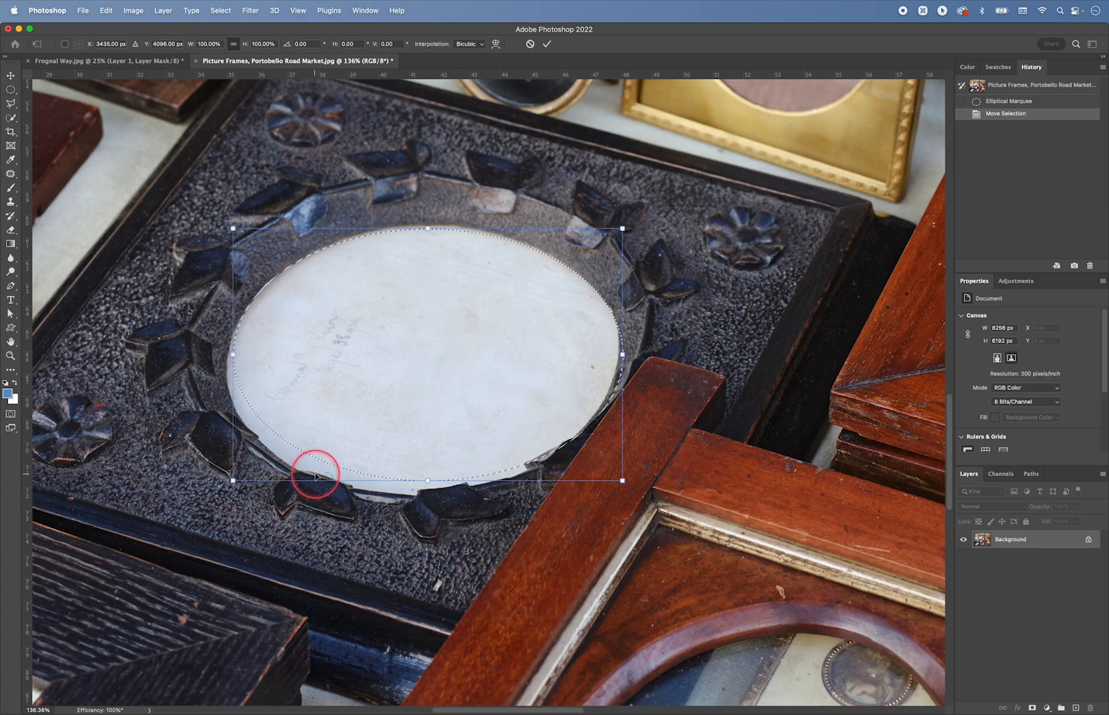
right_click(428, 480)
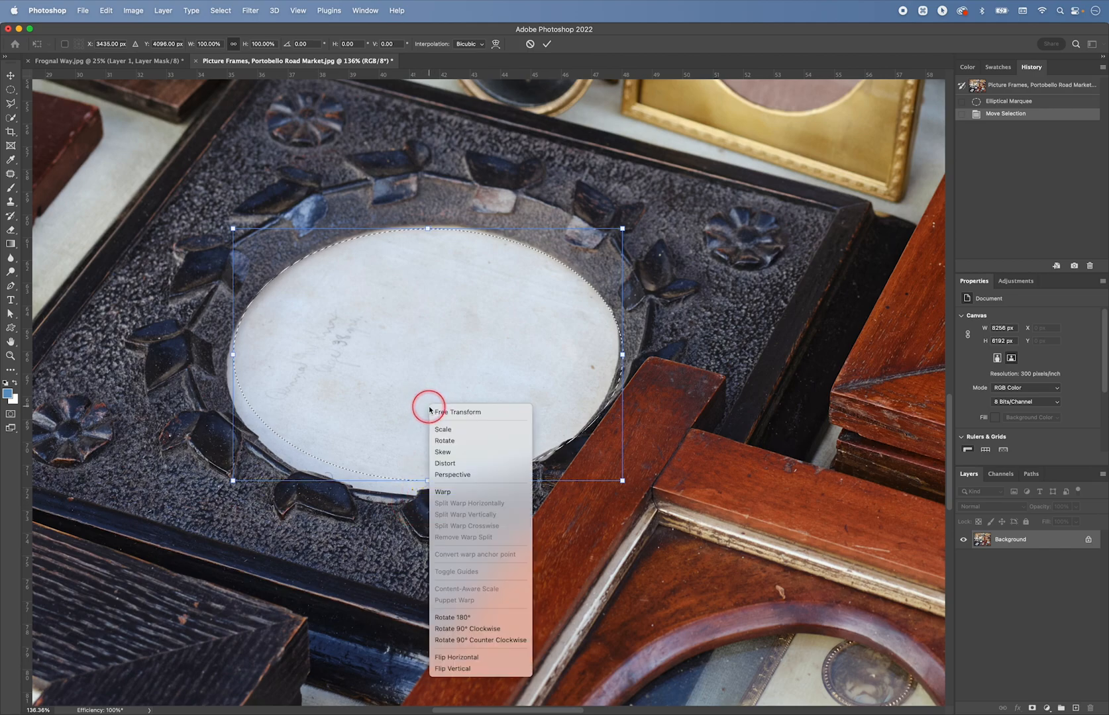
click(444, 463)
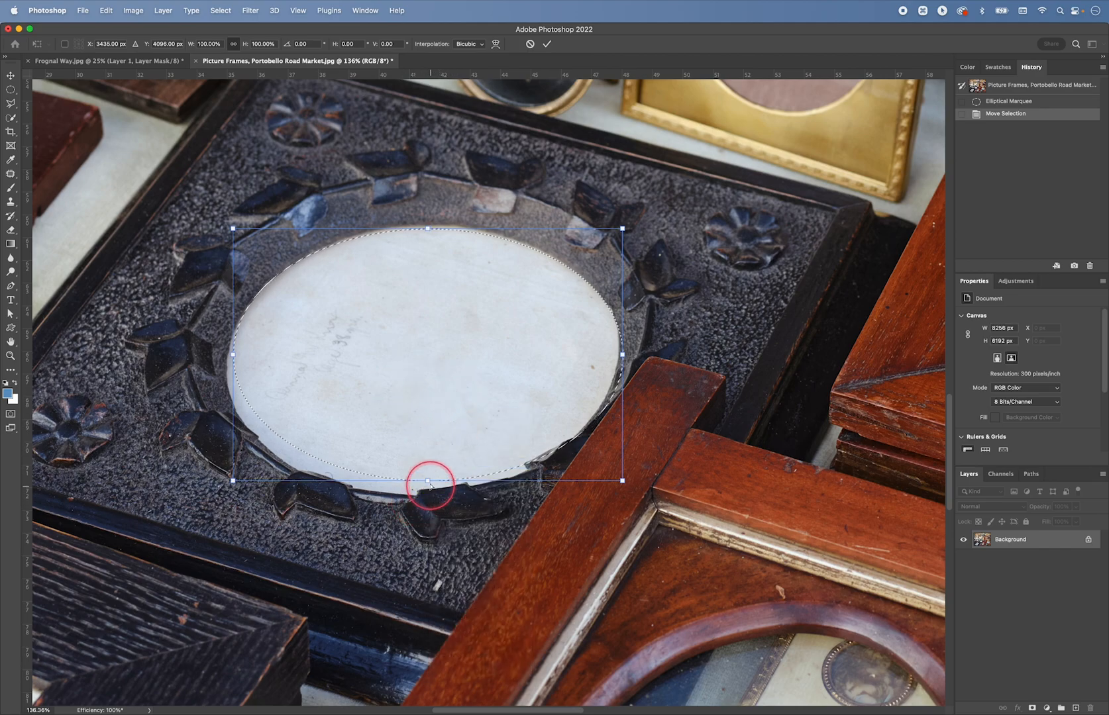
drag(428, 482, 426, 494)
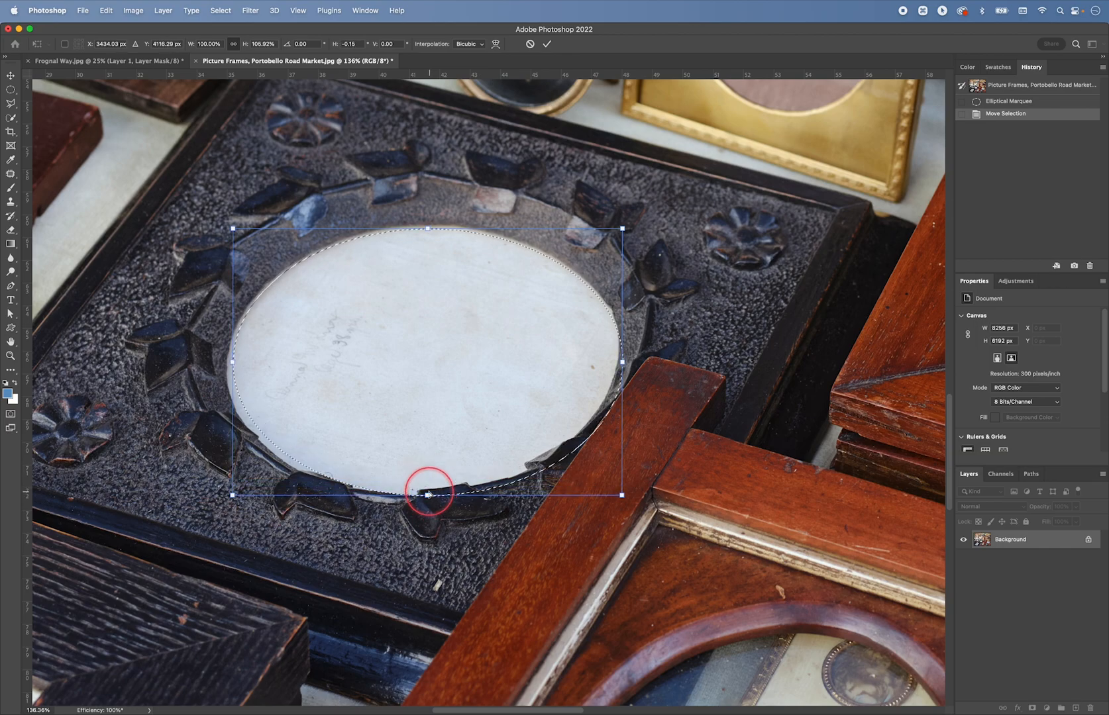
drag(232, 363, 228, 364)
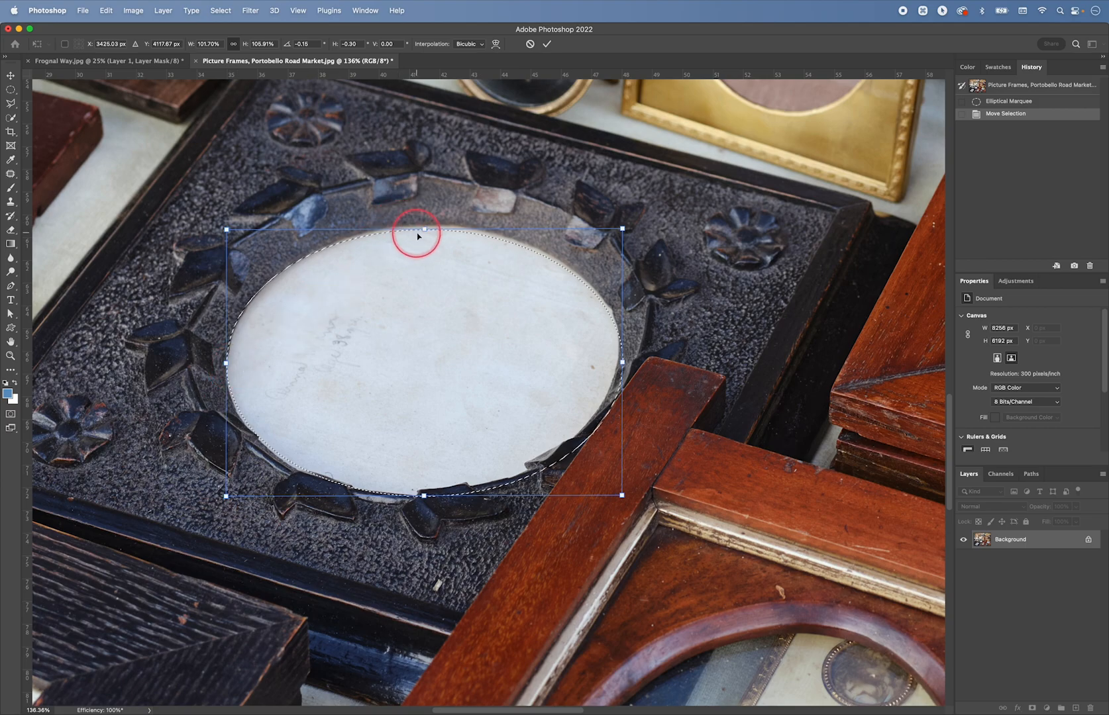
drag(423, 232, 427, 229)
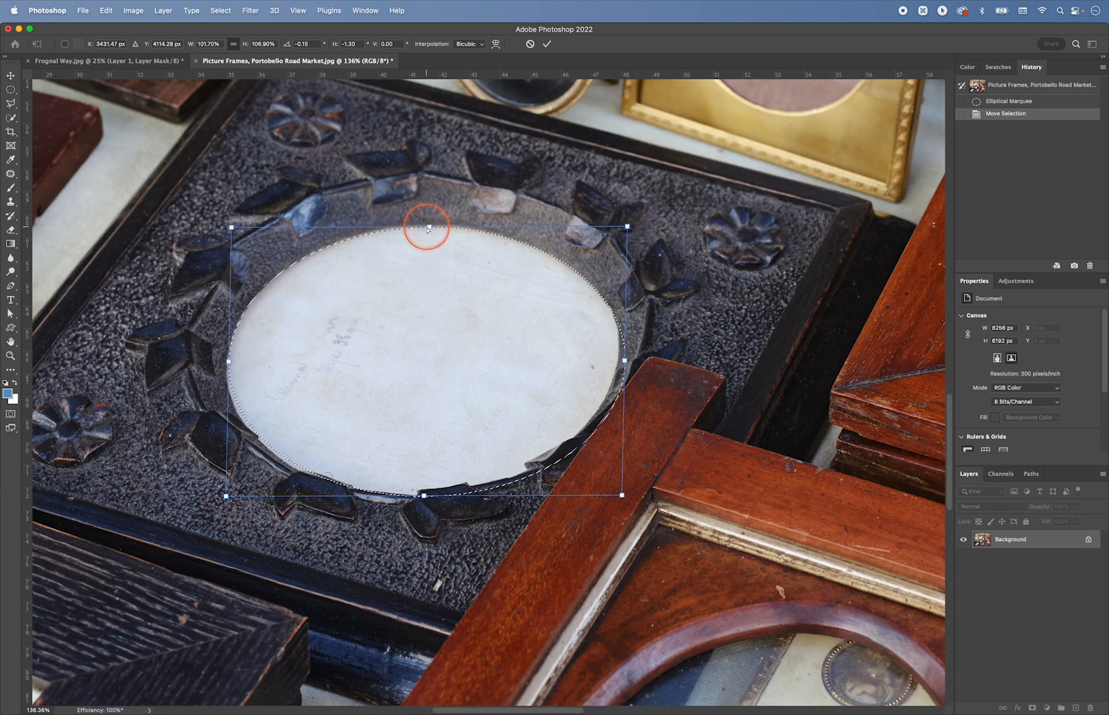
drag(623, 361, 619, 362)
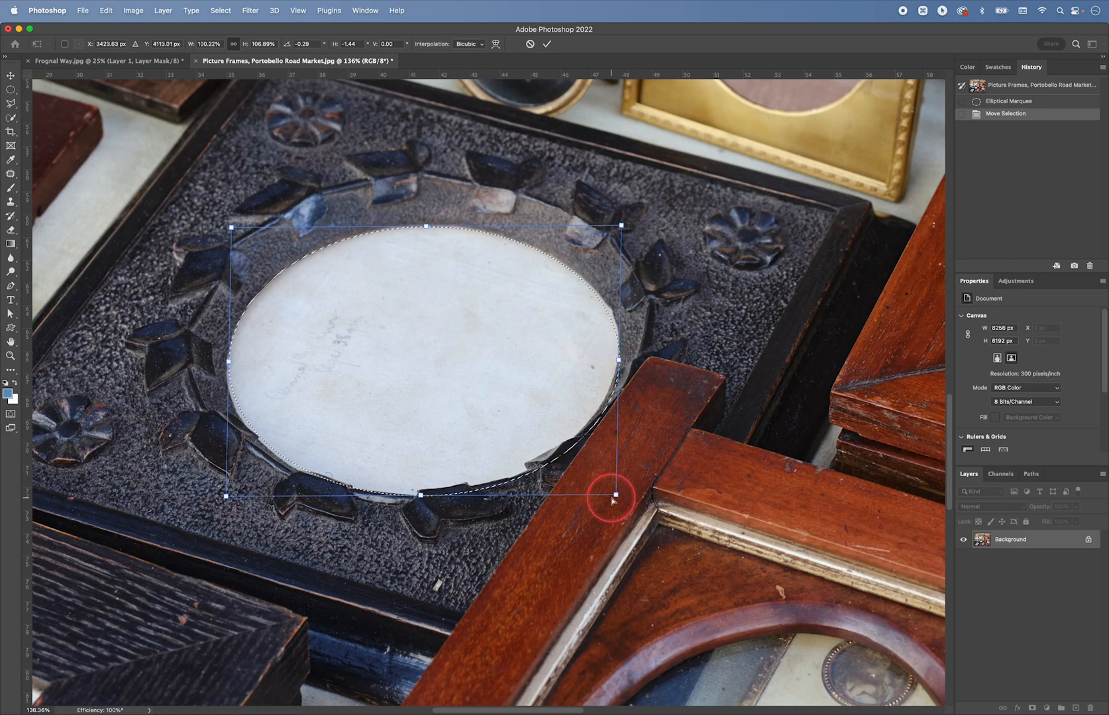
drag(614, 494, 611, 486)
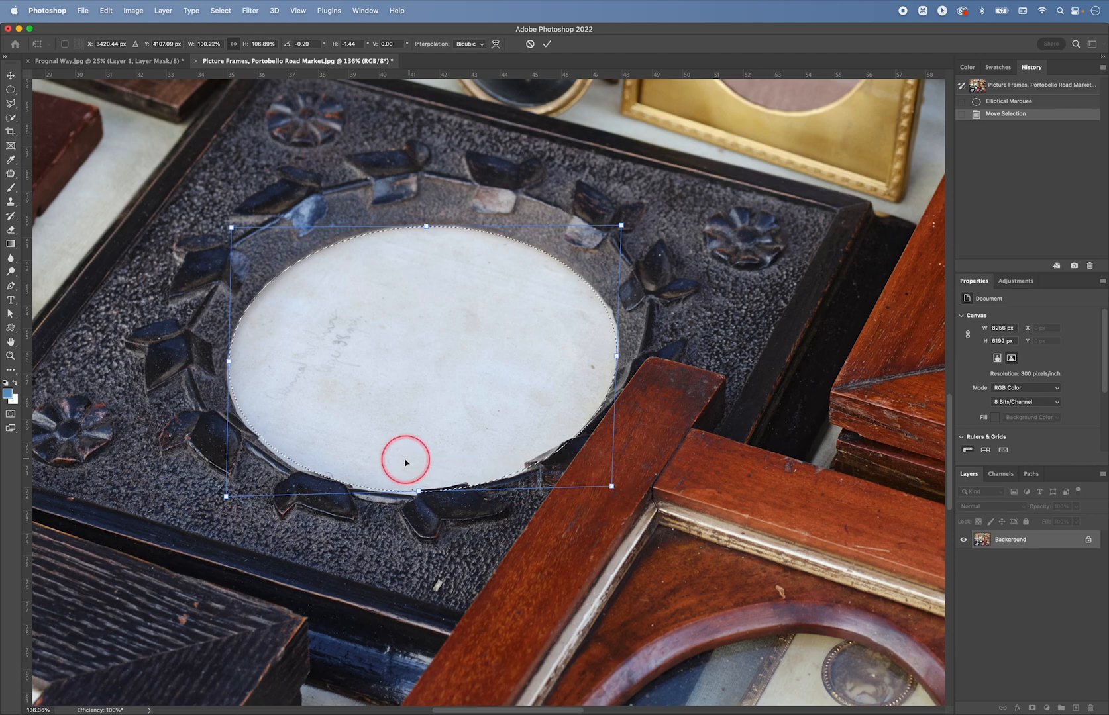
drag(232, 231, 233, 232)
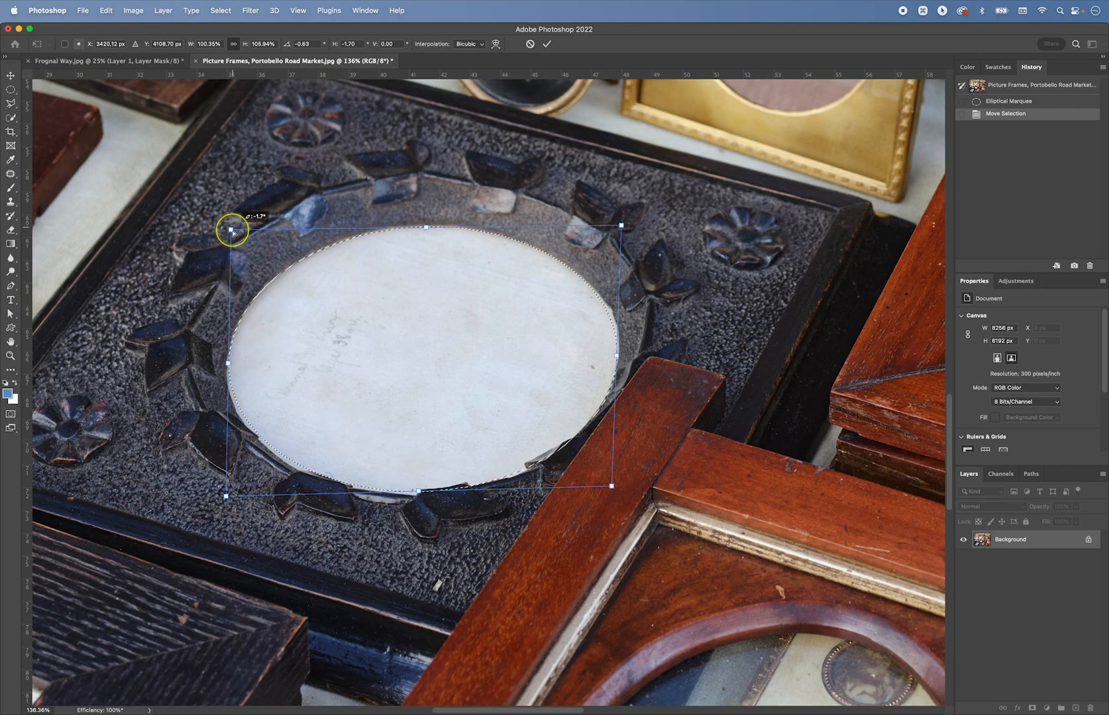
drag(622, 227, 623, 228)
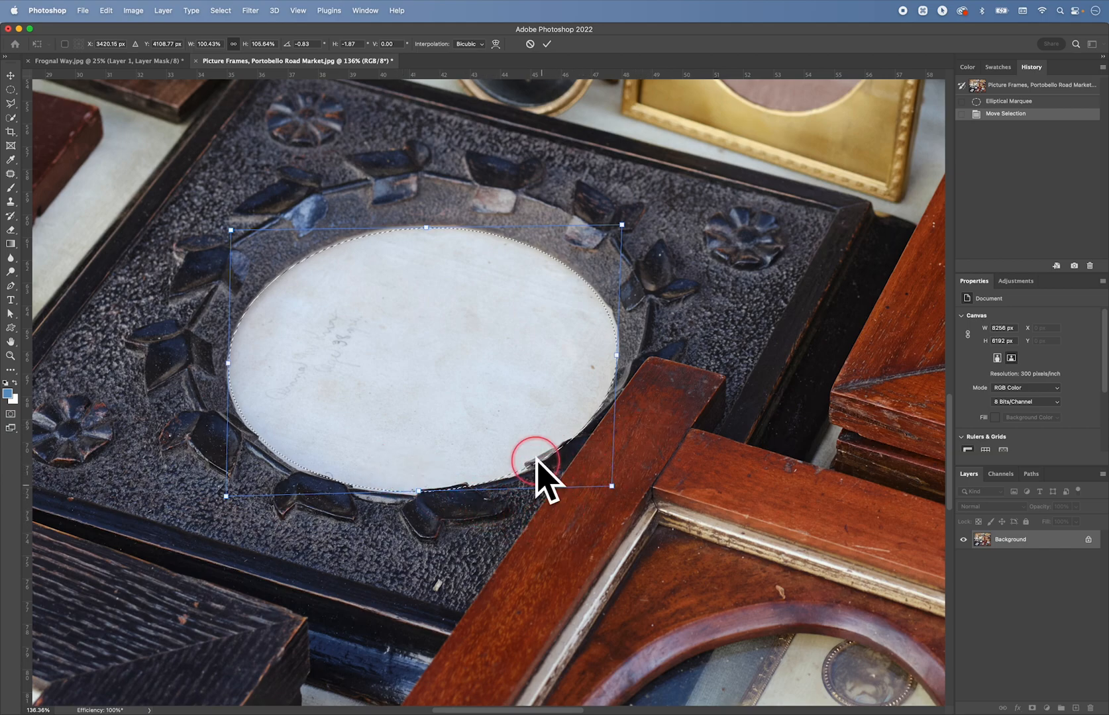
double_click(487, 317)
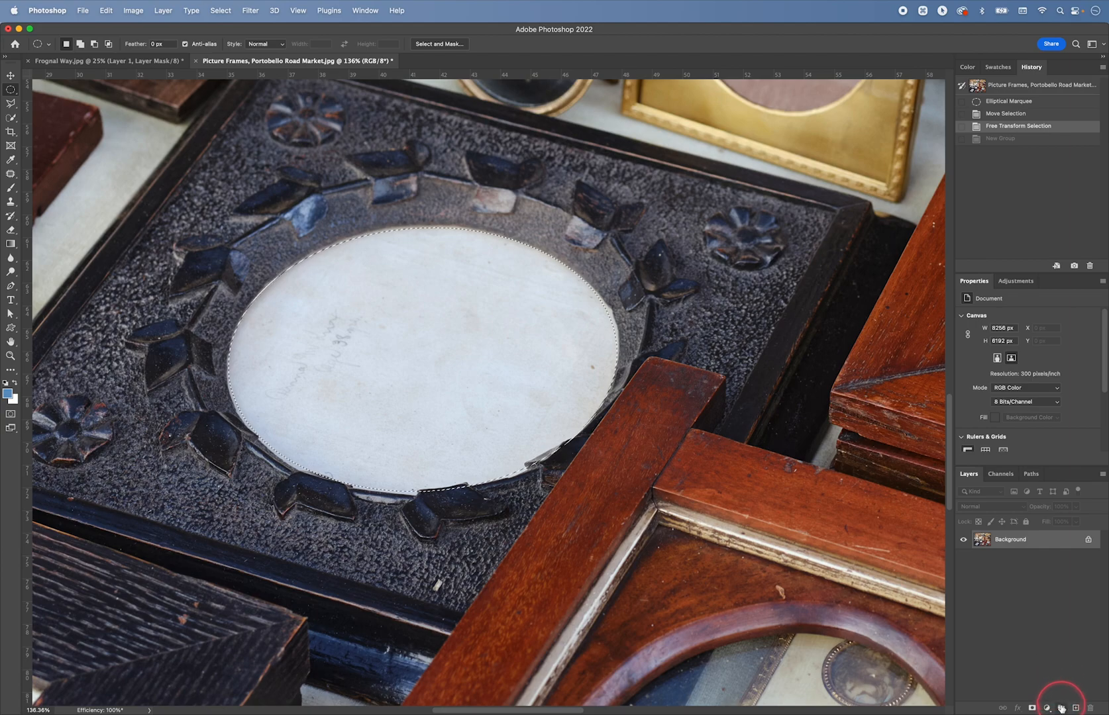
Create an empty layer group and add a layer mask to it from the oval selection
click(1060, 708)
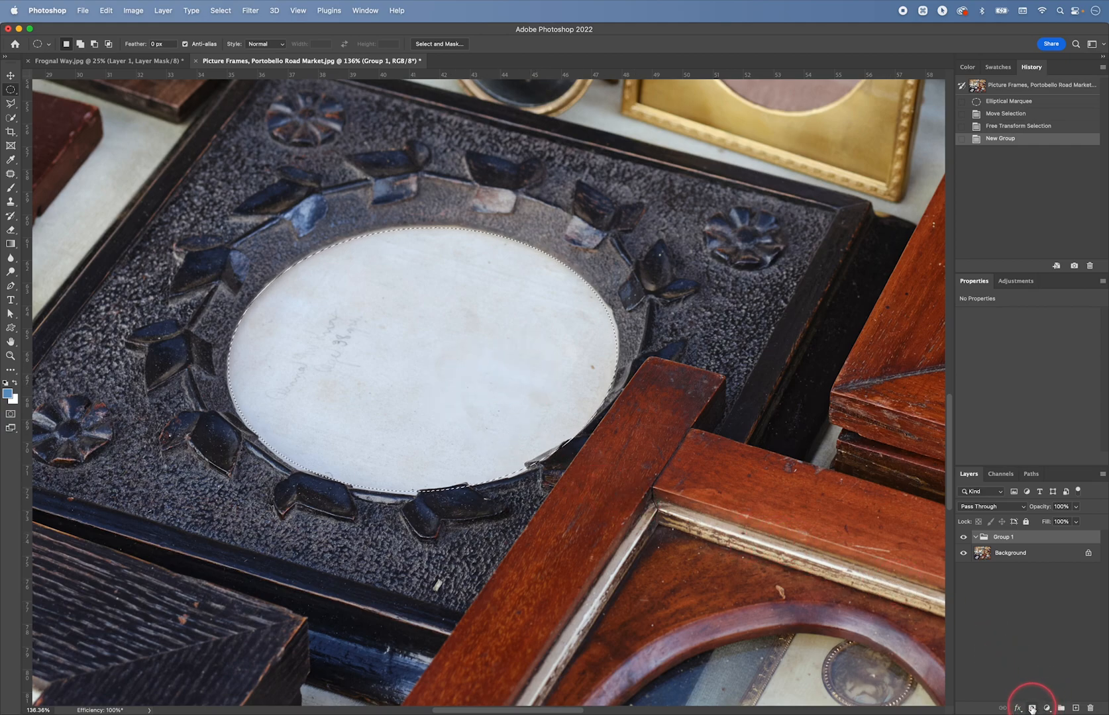
click(1031, 708)
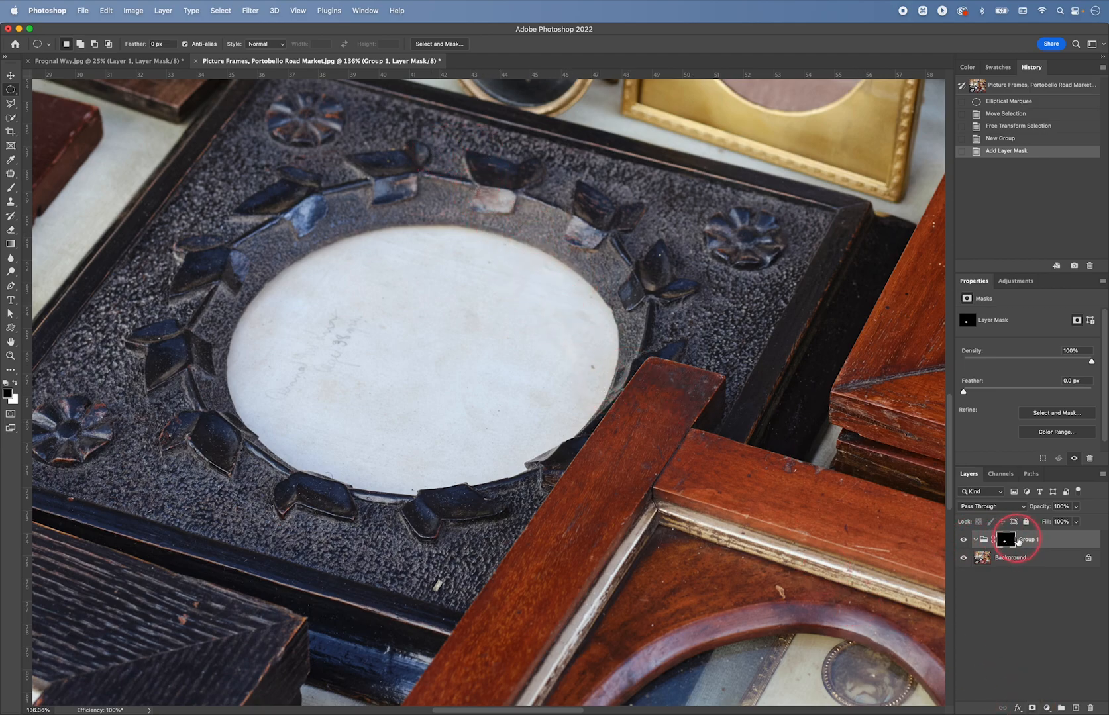
Select the oval silhouette portrait in the left-hand black frame with an elliptical marquee, nudge it into place, and make the Background layer active
key(space)
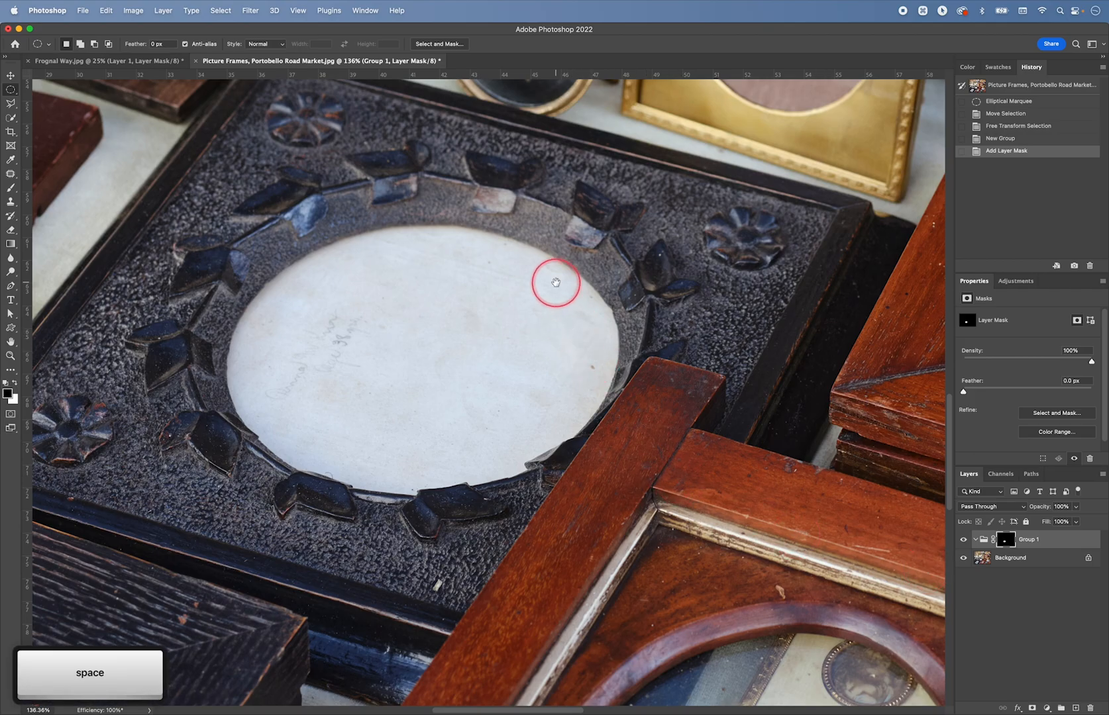
drag(555, 282, 577, 545)
drag(526, 232, 575, 623)
drag(527, 387, 502, 498)
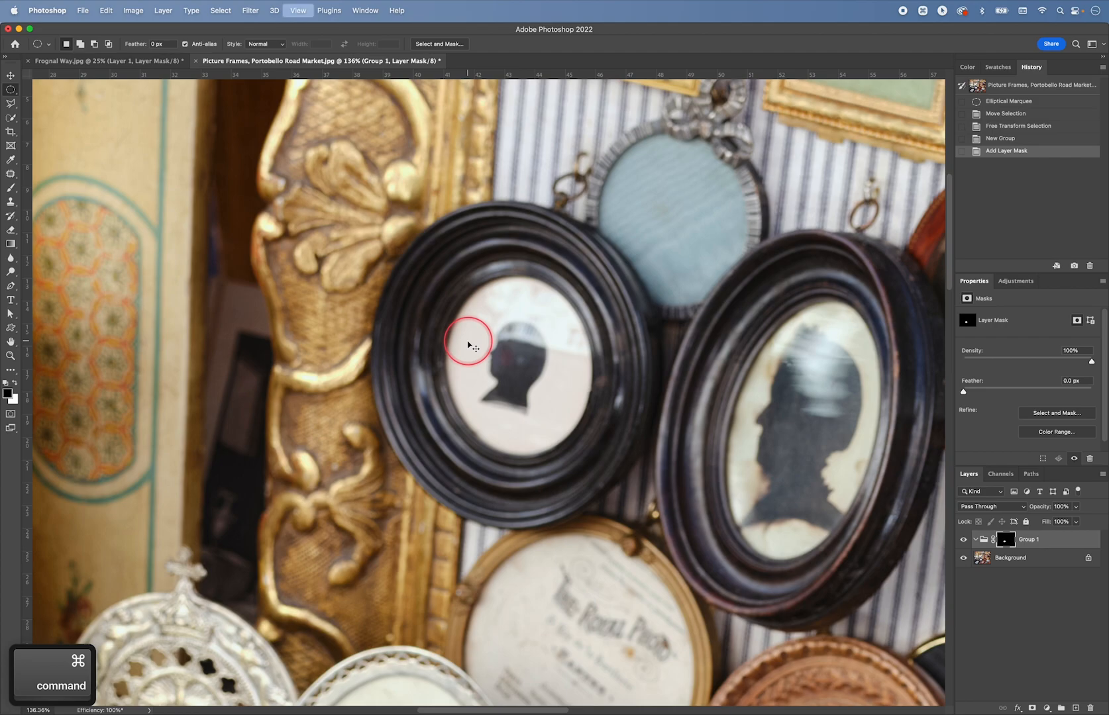
key(super+equal)
key(super+equal)
drag(519, 353, 418, 386)
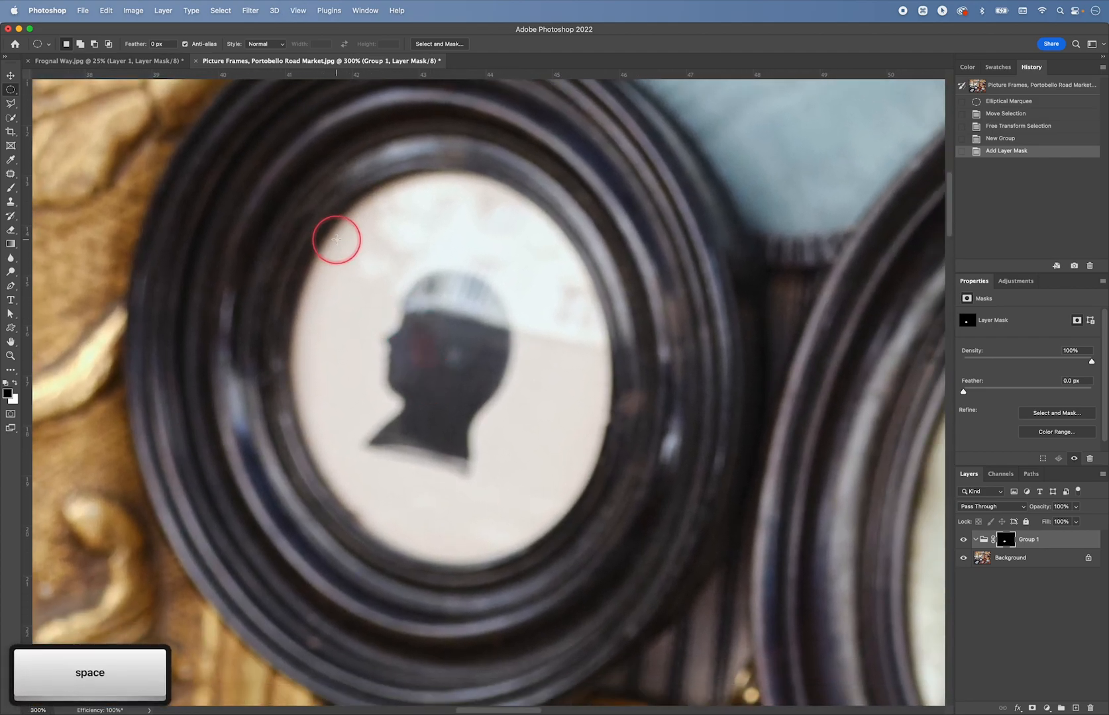
key(m)
key(m)
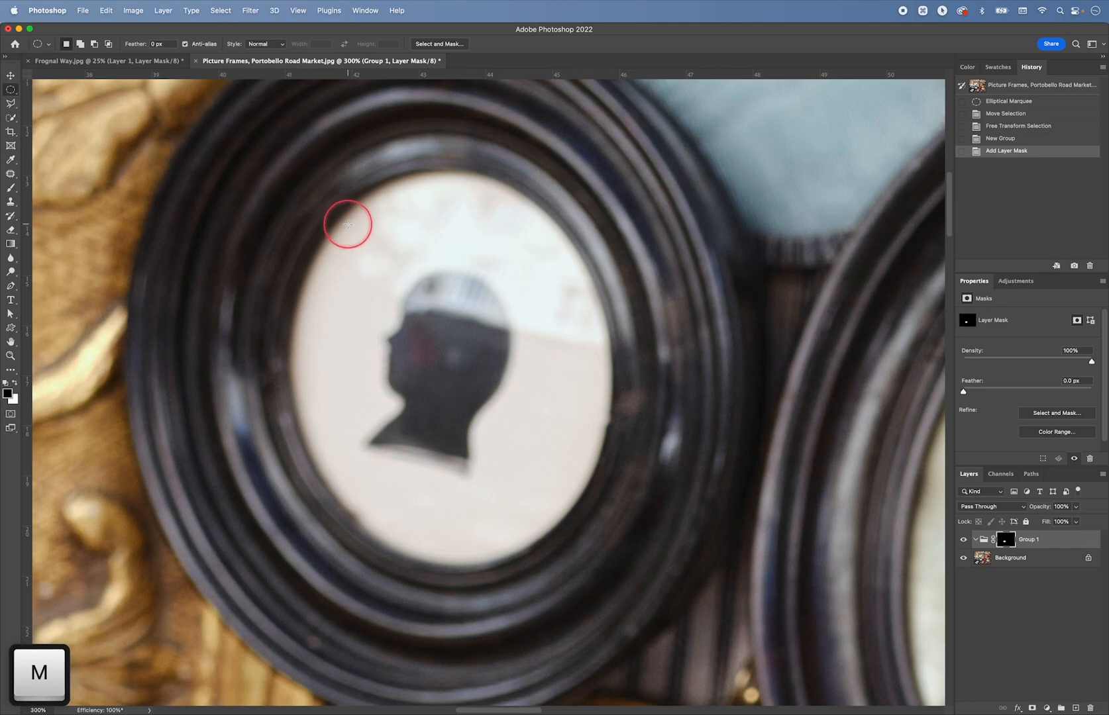
drag(345, 215, 615, 565)
key(space)
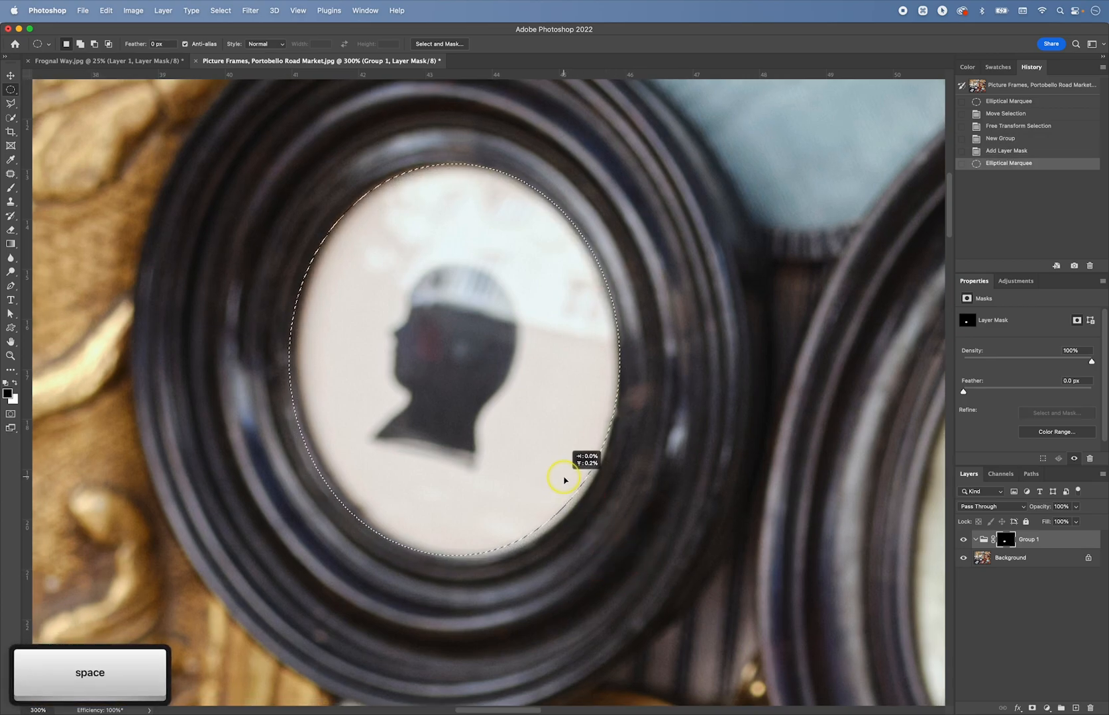
drag(565, 479, 567, 478)
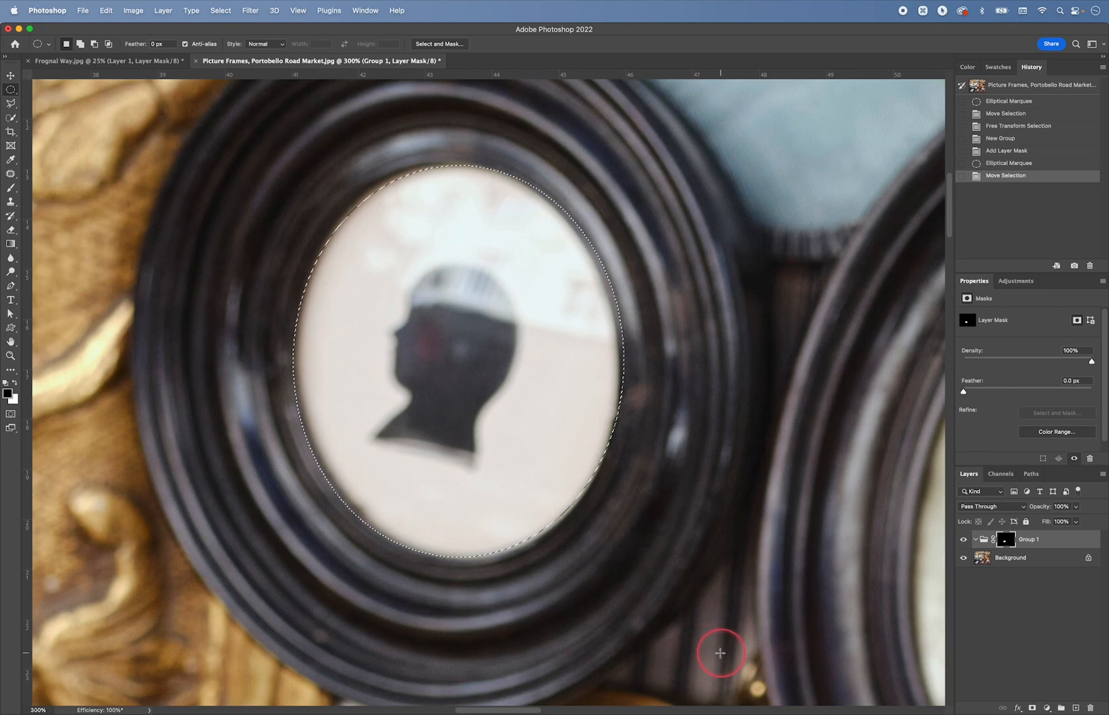
click(982, 559)
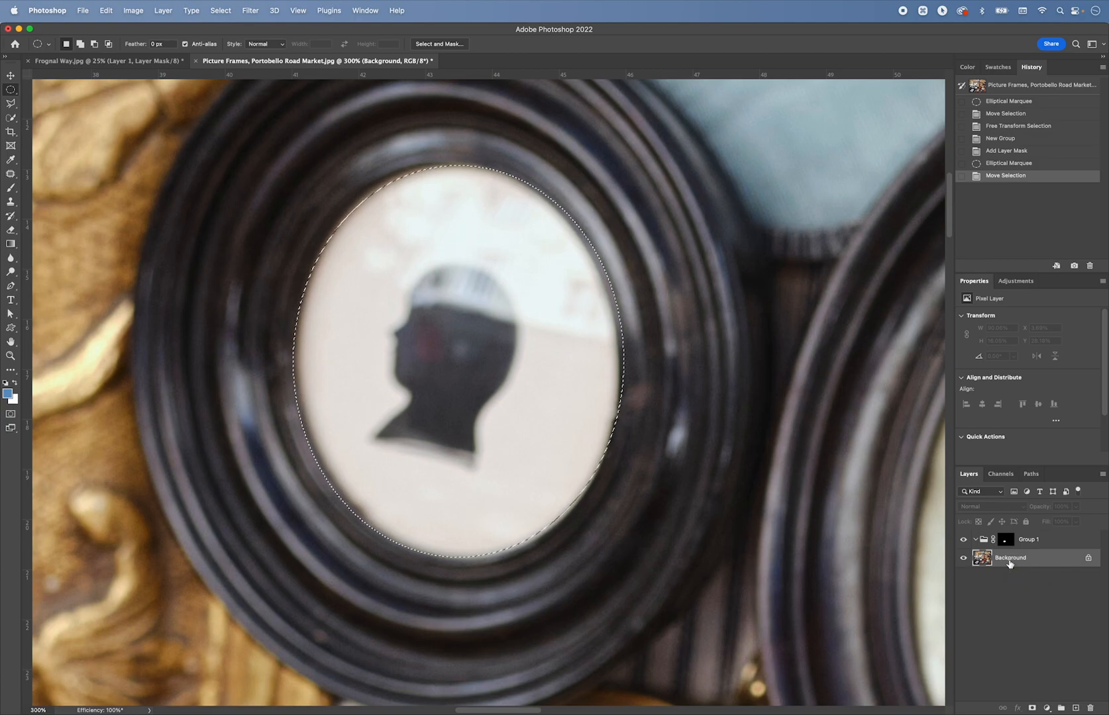
Copy the selected silhouette portrait from the Background to a new layer and move the copy off its original frame
click(163, 10)
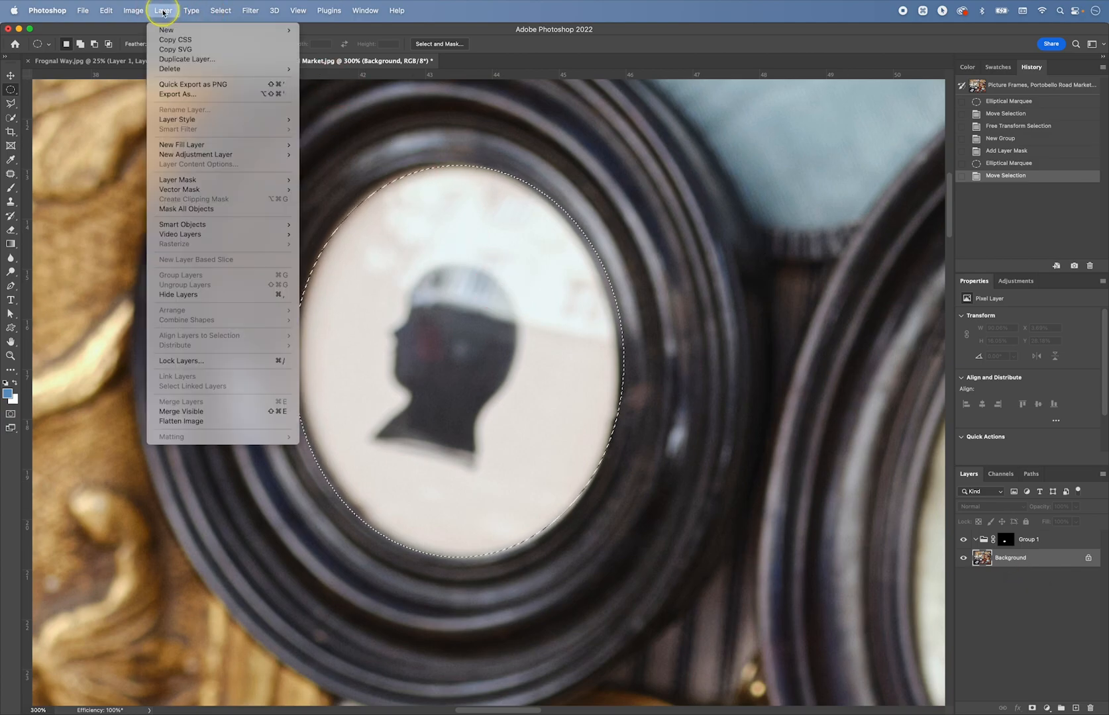
mouse_move(168, 31)
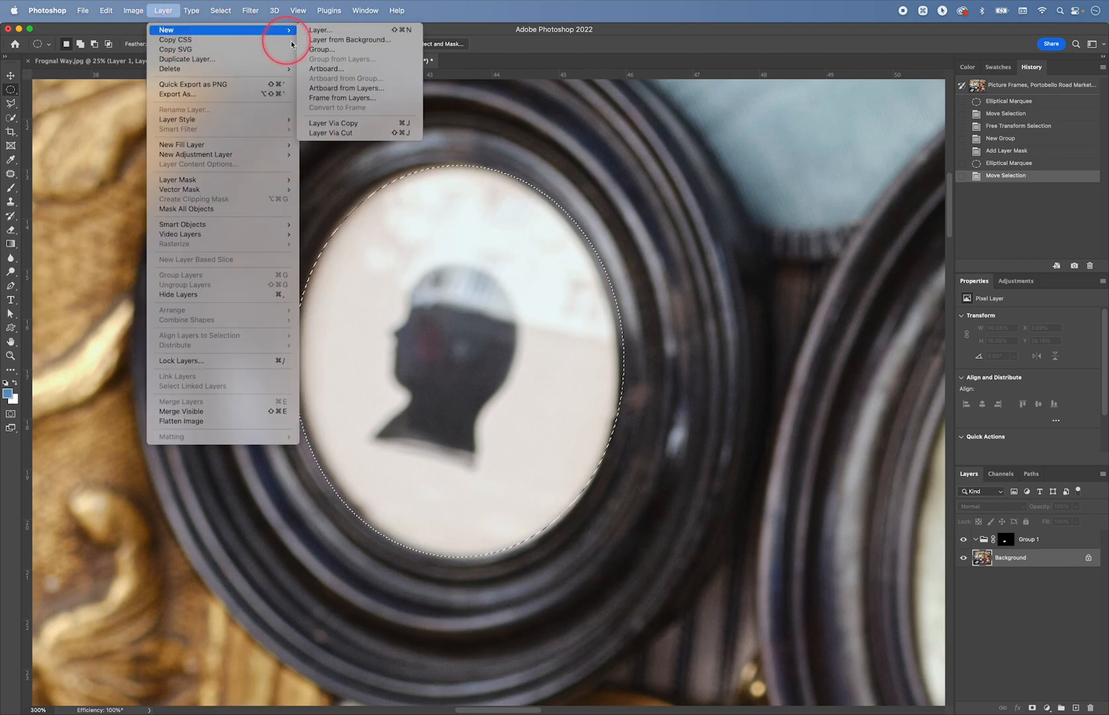
click(402, 131)
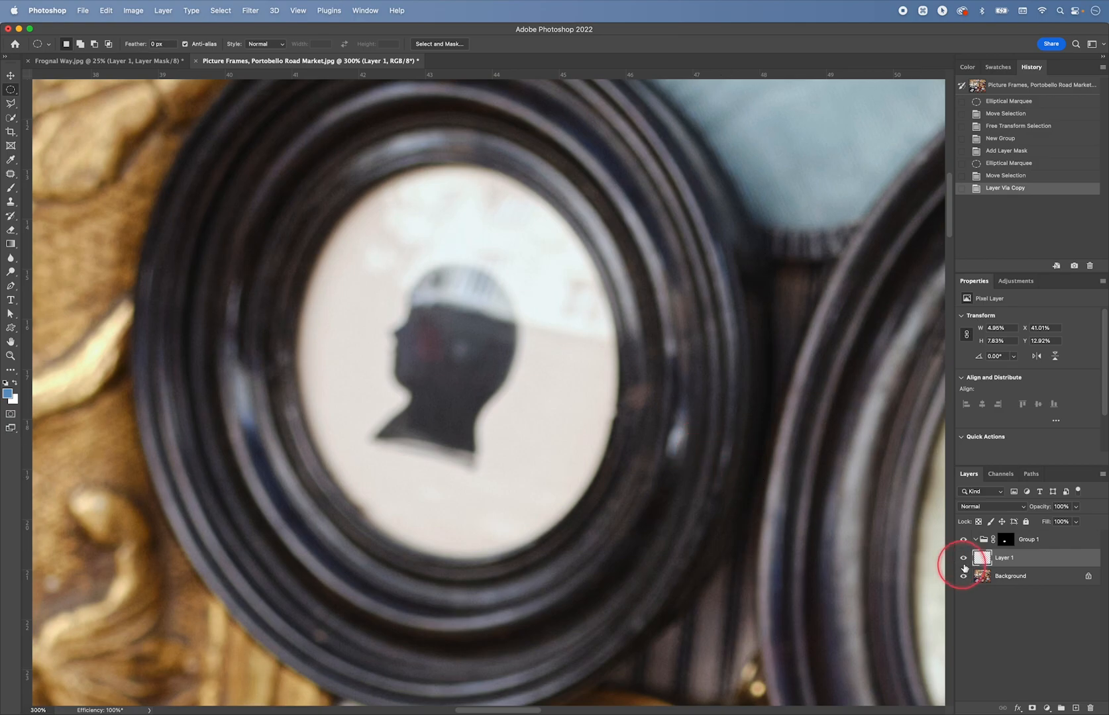
key(v)
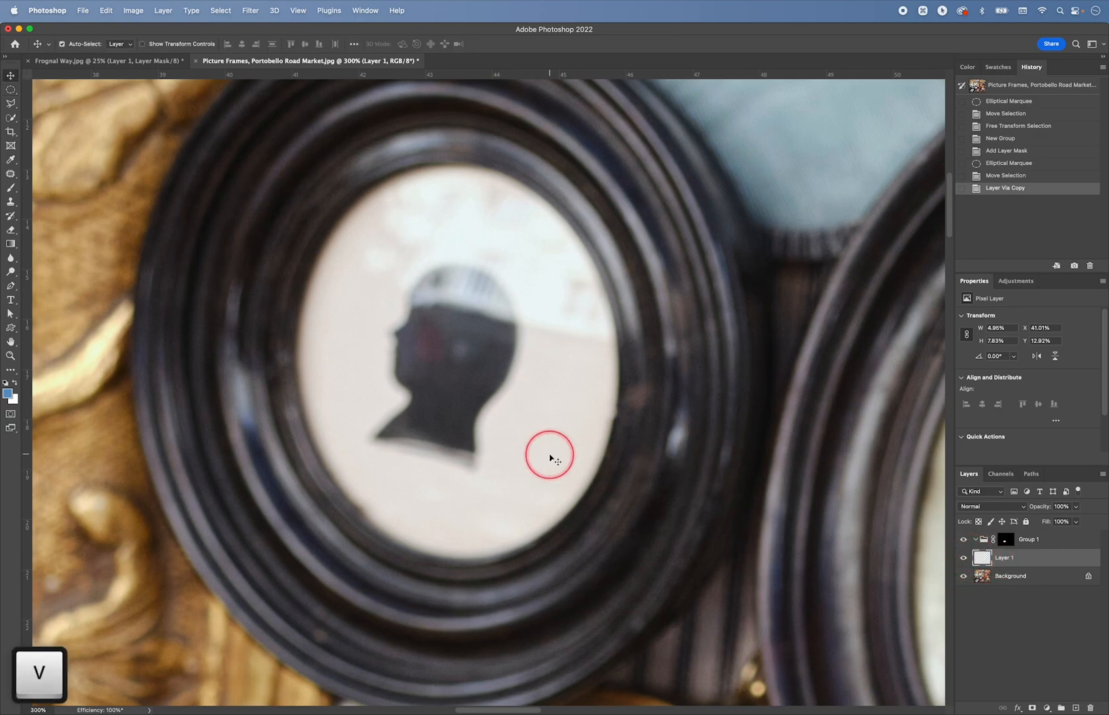
drag(505, 414, 739, 573)
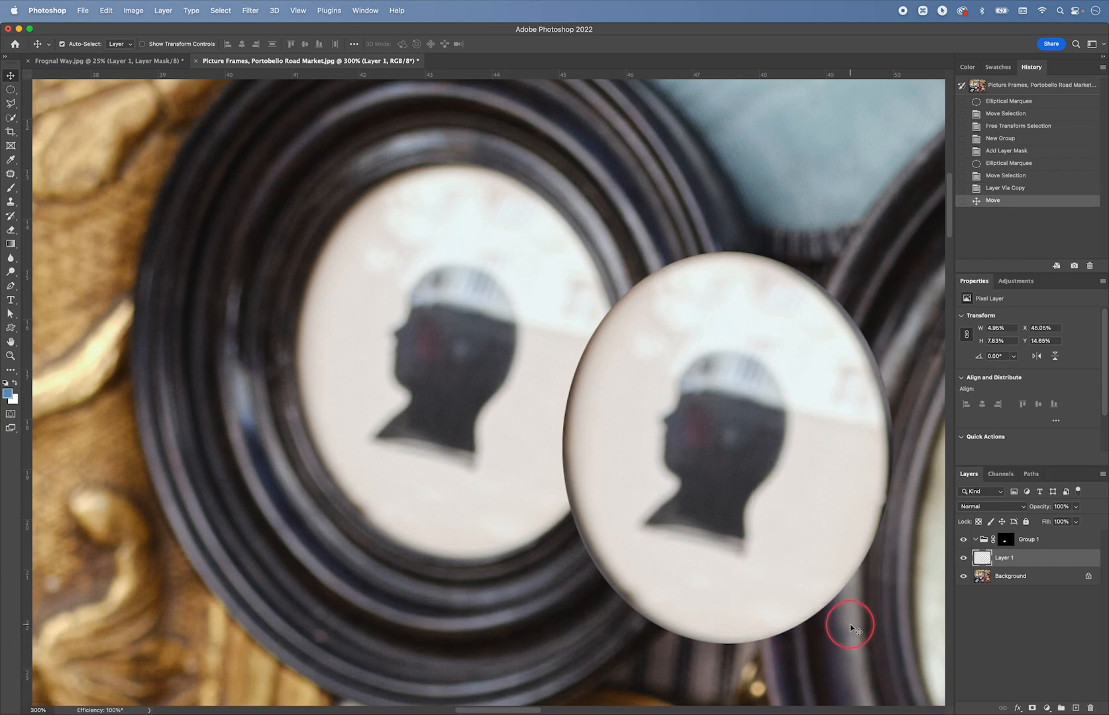
Move the portrait layer into Group 1 and disable the group's layer mask
drag(1041, 561, 1041, 544)
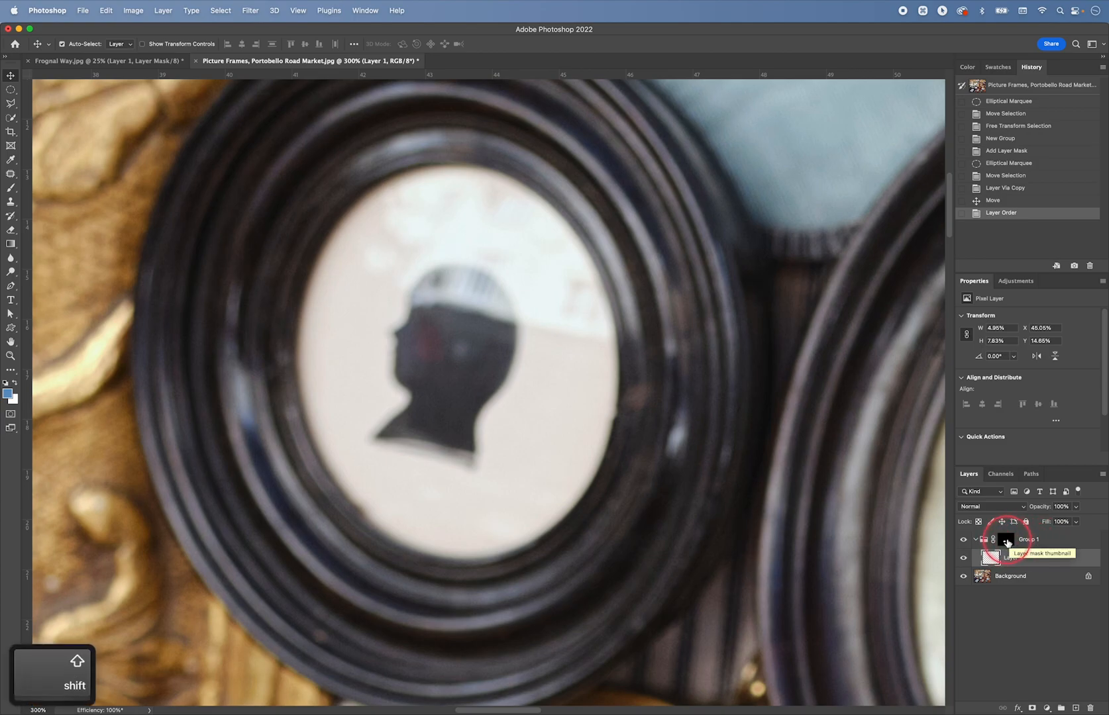
shift+click(1006, 541)
key(space)
drag(725, 590, 693, 396)
key(super+minus)
key(super+minus)
key(super+minus)
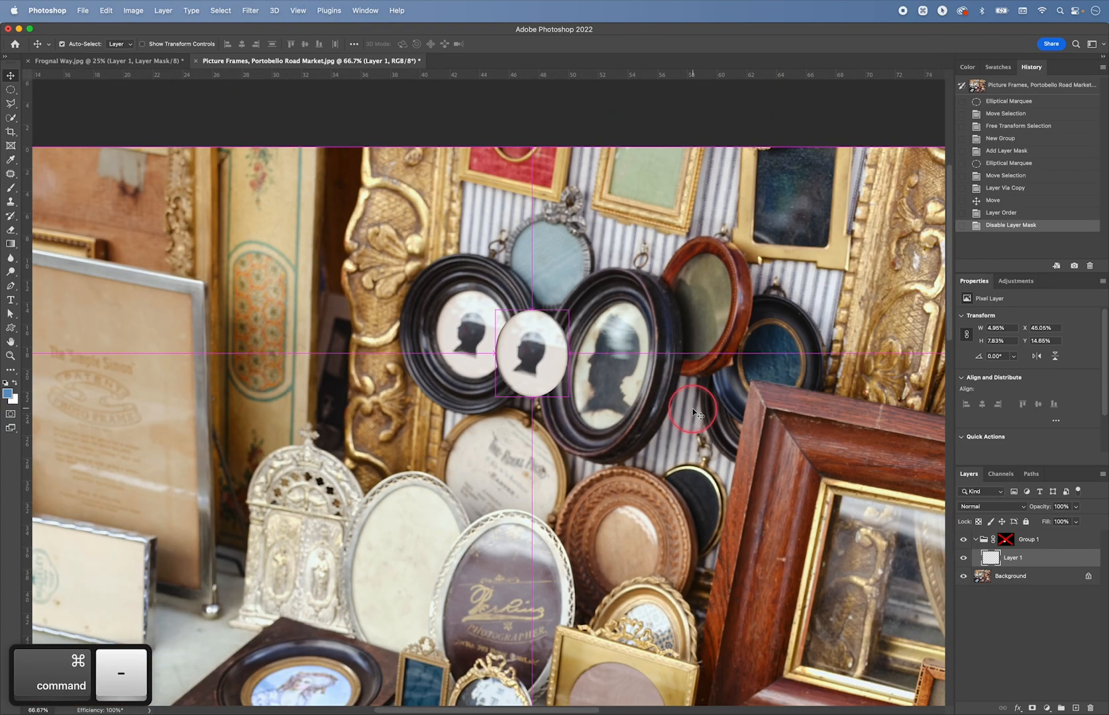
Move the portrait copy onto the white oval in the black carved frame and re-enable Group 1's layer mask
key(space)
drag(673, 446, 688, 197)
drag(557, 120, 465, 653)
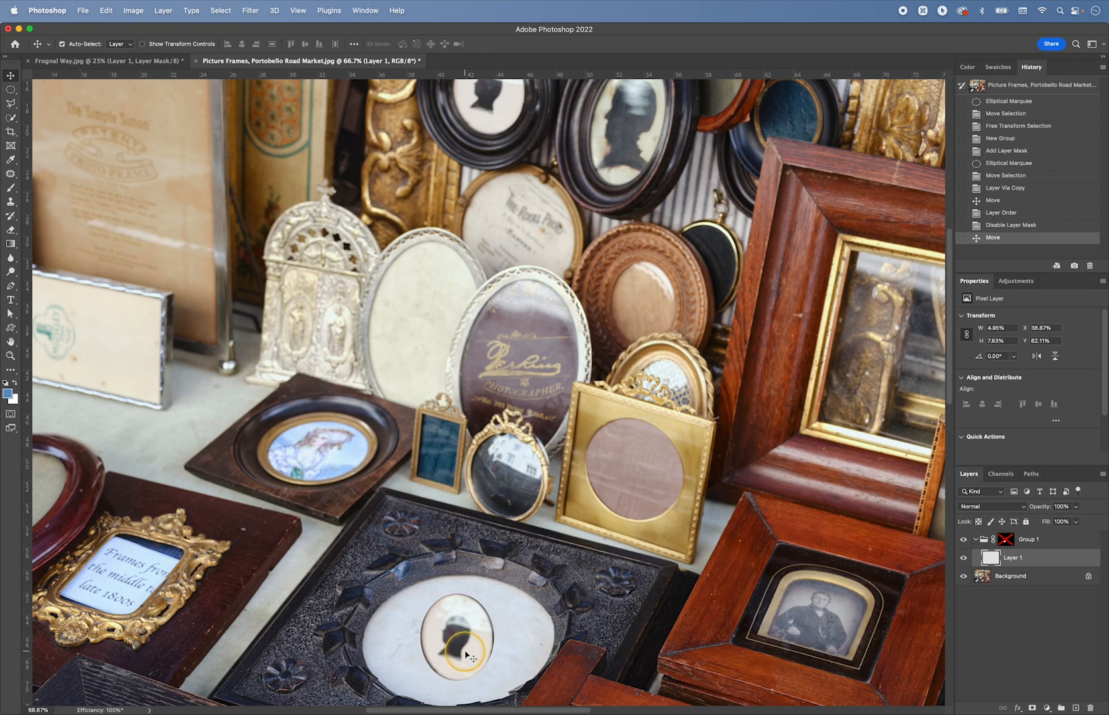
shift+click(1006, 540)
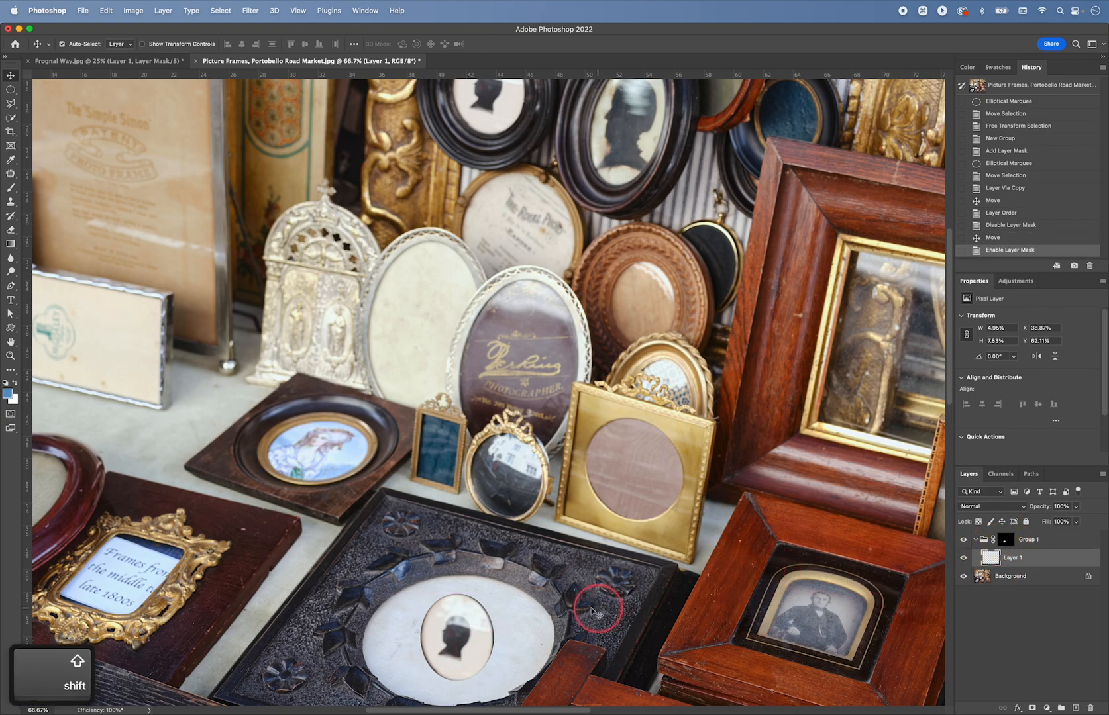
Free Transform the portrait layer, rotating it about 22.28° and enlarging it to about 227% over the white oval
key(space)
drag(545, 595, 620, 276)
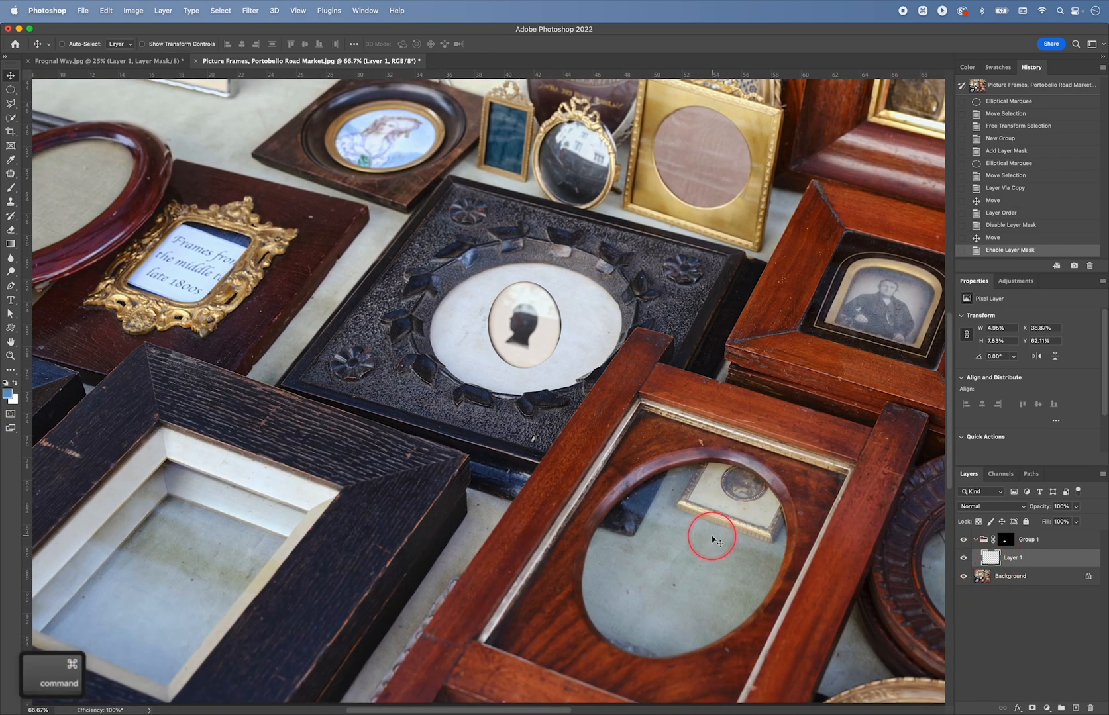
key(super+t)
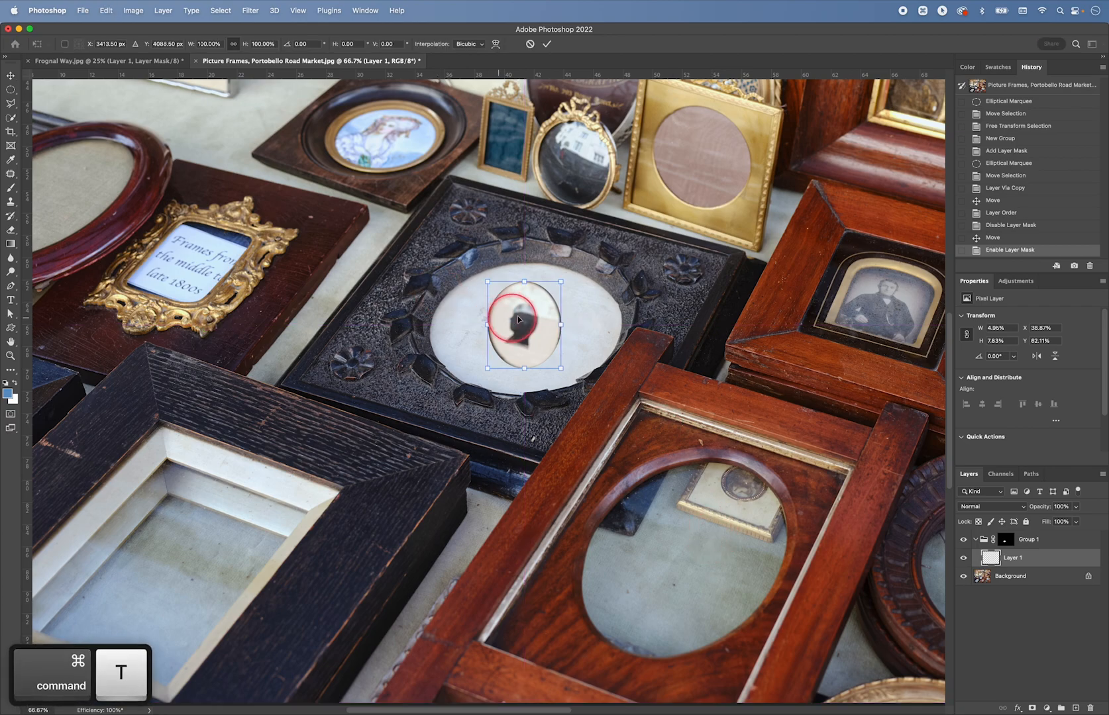
drag(561, 281, 596, 252)
drag(565, 292, 619, 267)
drag(574, 306, 538, 333)
drag(587, 296, 639, 273)
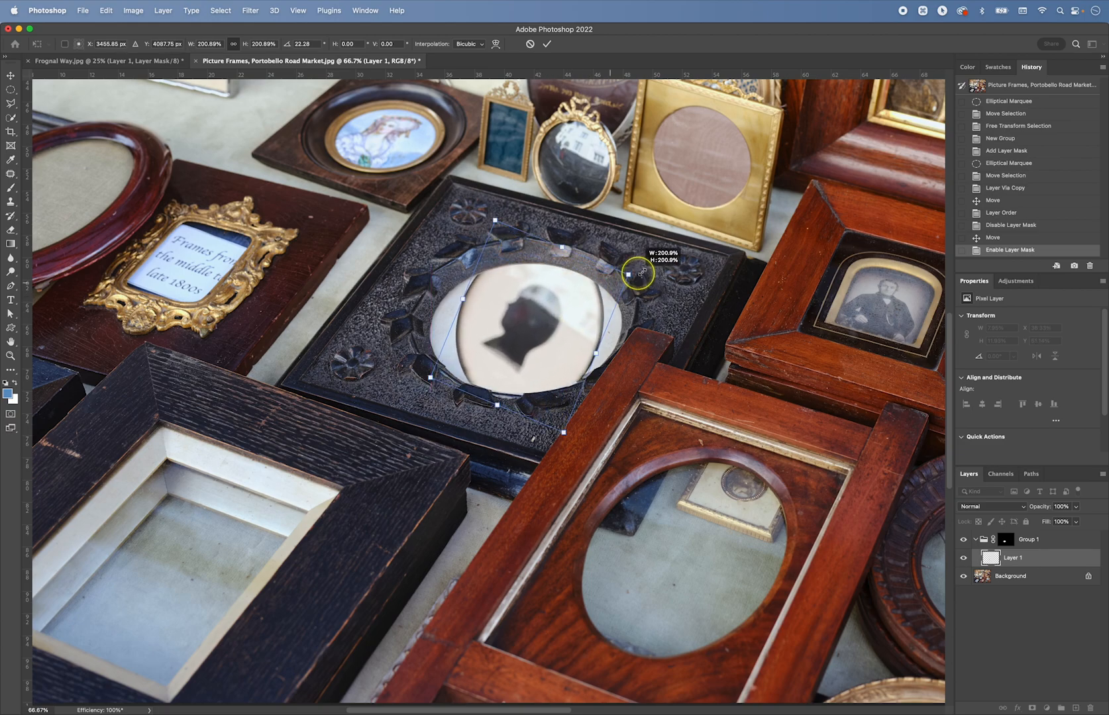
drag(533, 332, 514, 358)
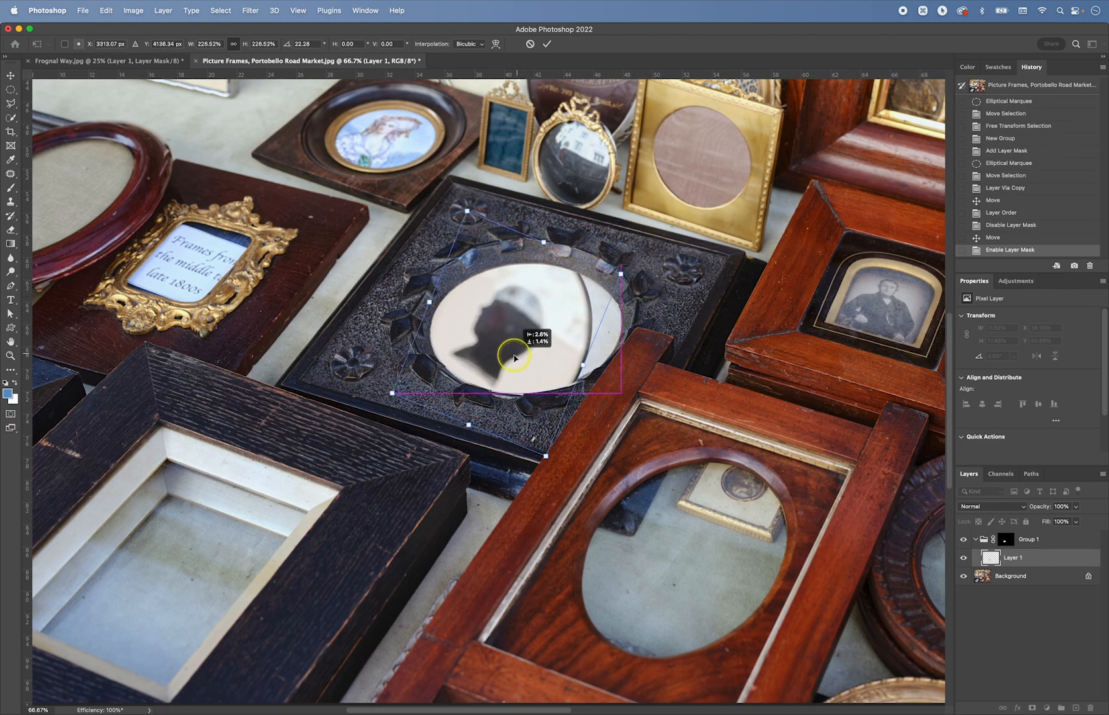
Enlarge the portrait to about 276% and reposition it to fill the masked oval
drag(620, 274, 661, 262)
drag(564, 304, 572, 323)
drag(660, 264, 668, 257)
drag(558, 315, 555, 323)
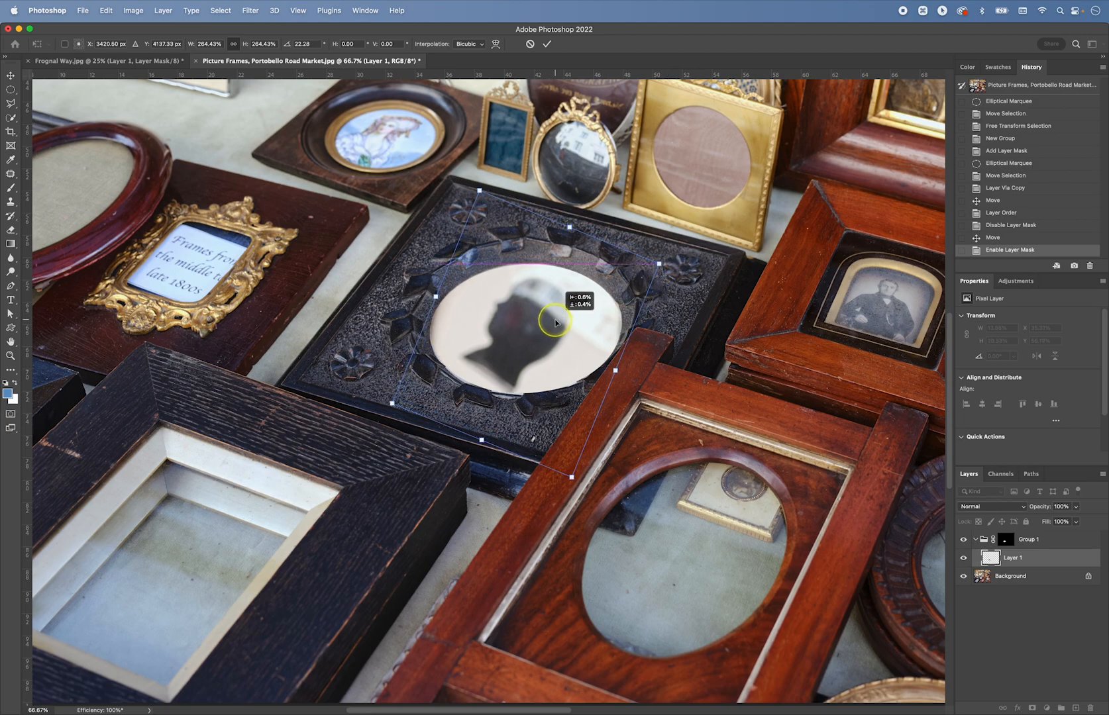
drag(659, 264, 667, 260)
drag(578, 327, 578, 330)
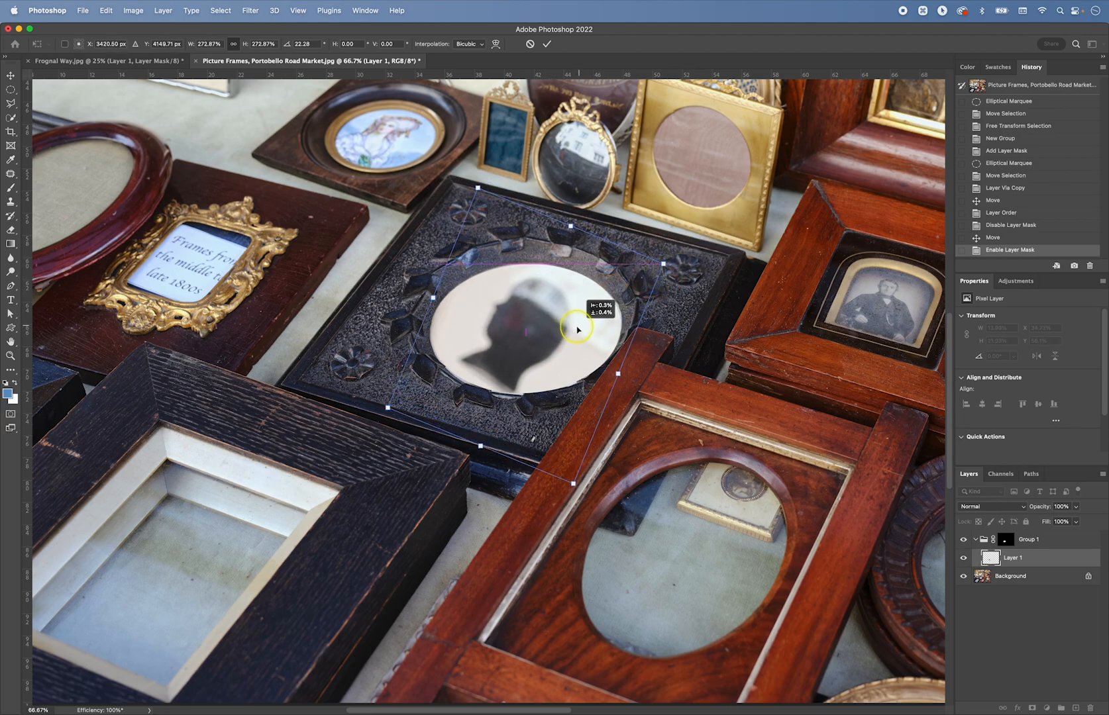
drag(663, 264, 667, 261)
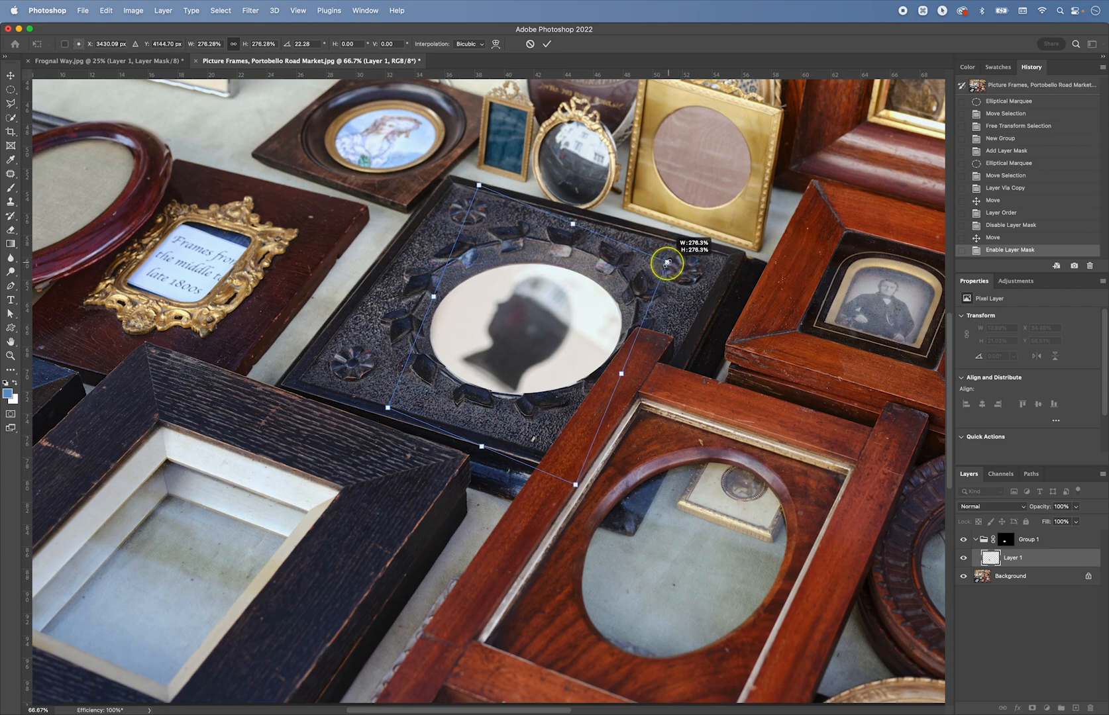
Adjust the portrait with the Perspective transform, narrowing its upper end and widening its lower end, reposition it and commit
right_click(583, 328)
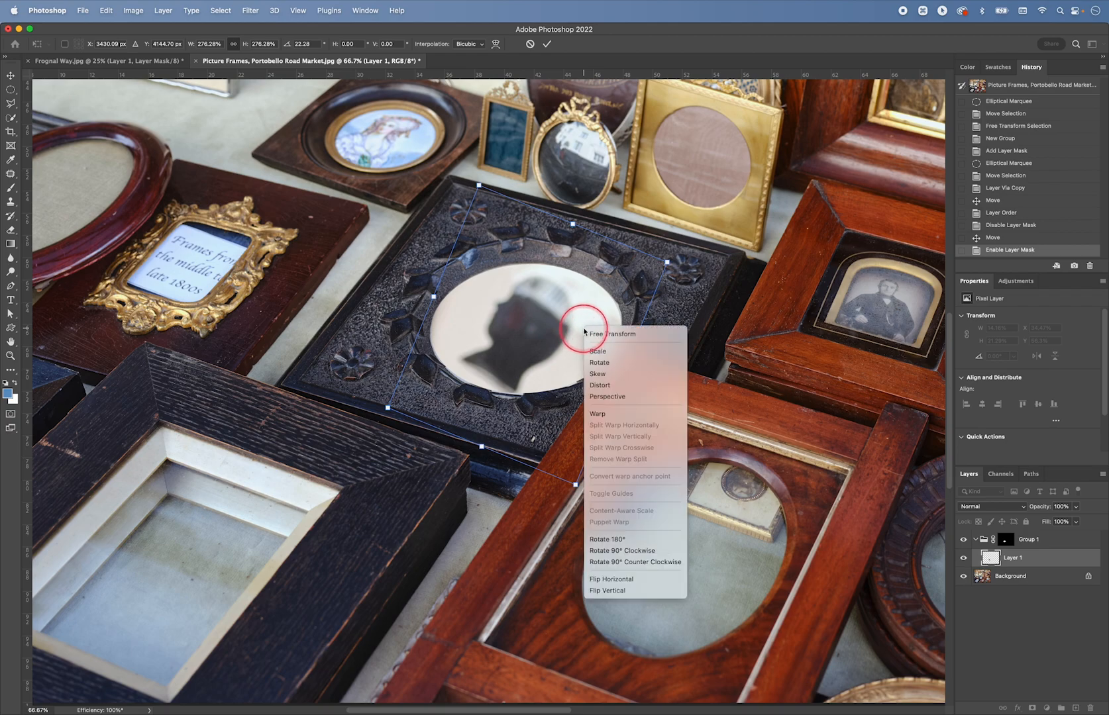
click(630, 396)
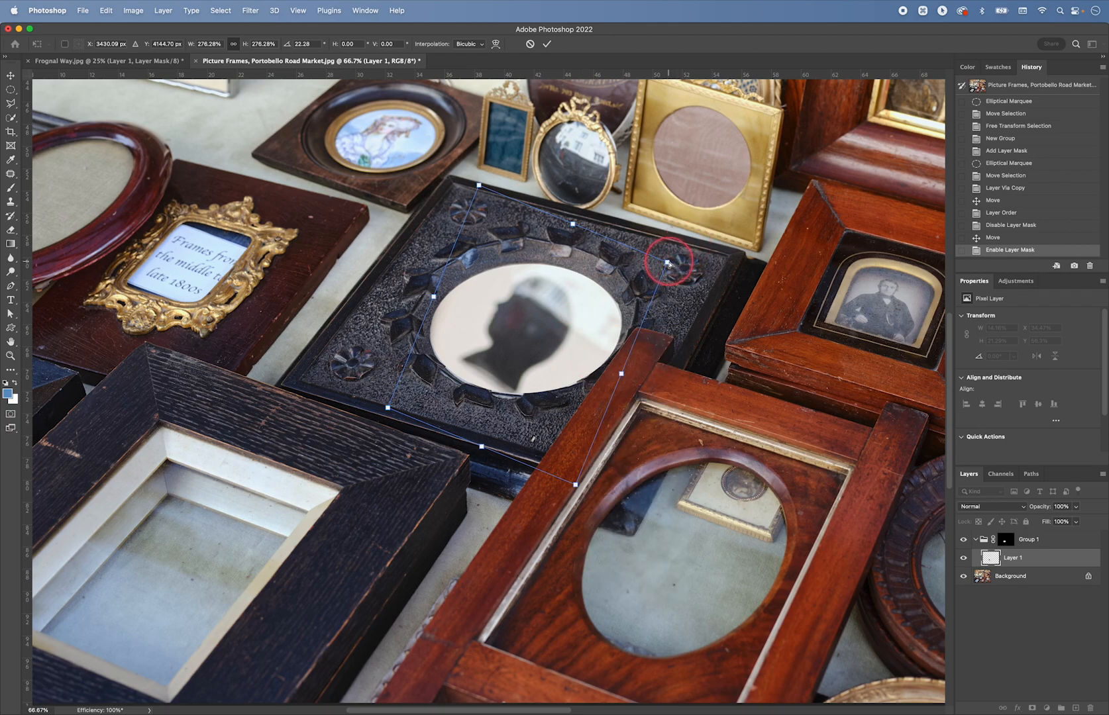
drag(667, 263, 654, 257)
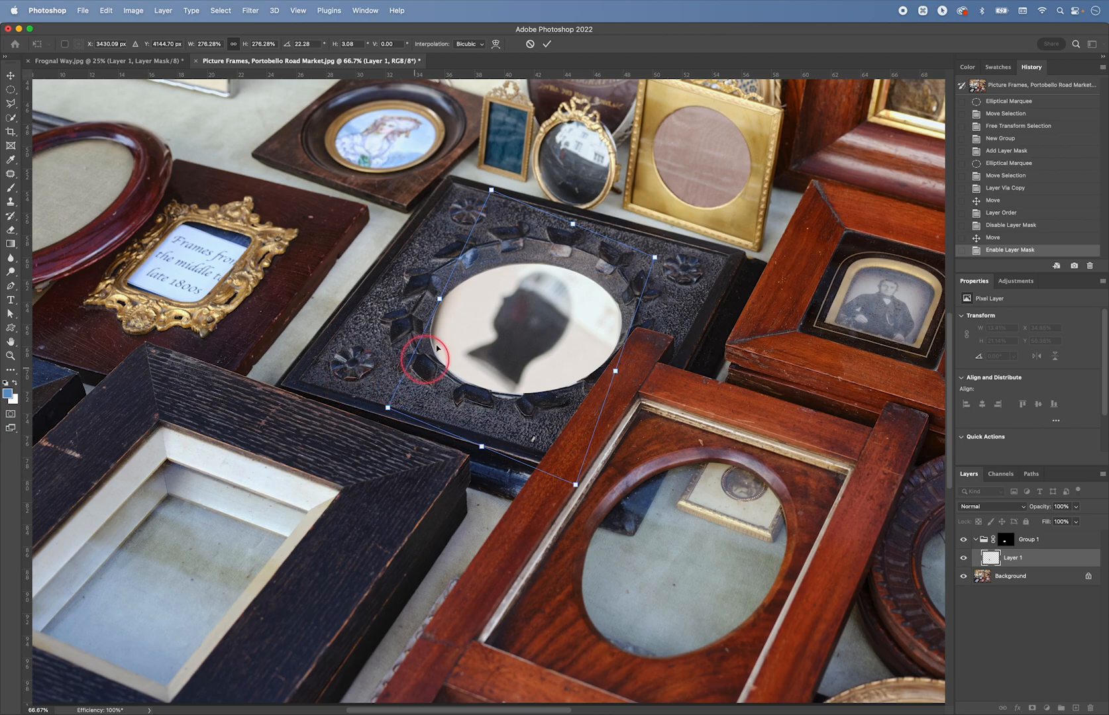
drag(384, 408, 367, 403)
drag(548, 316, 544, 327)
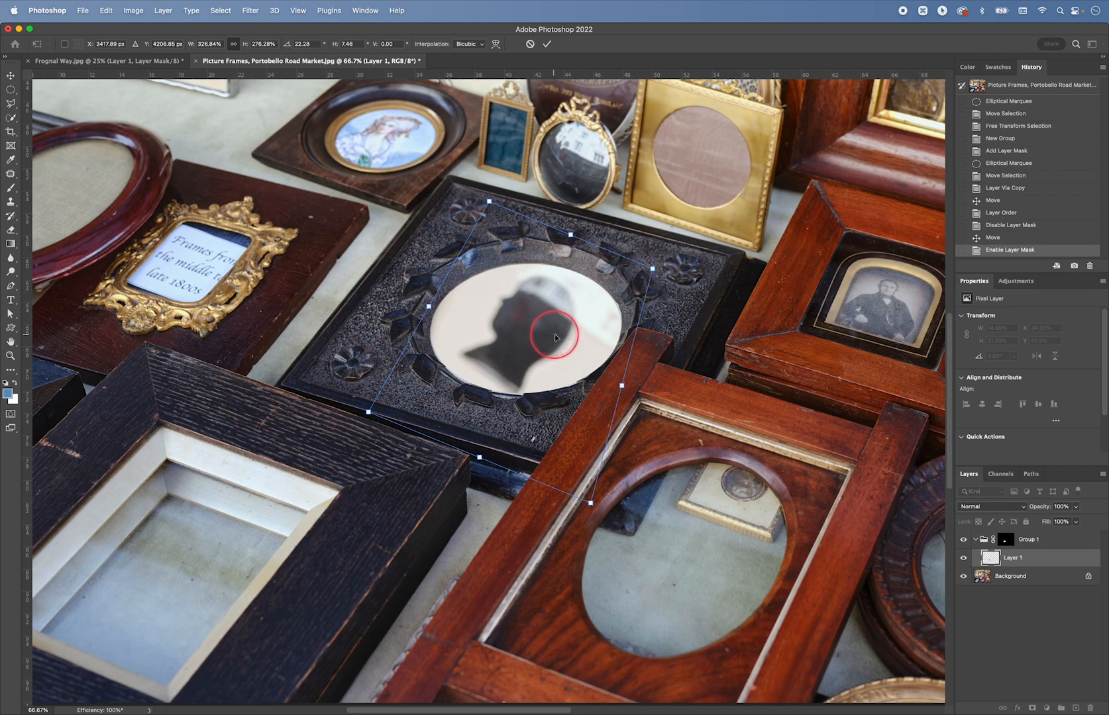
key(Return)
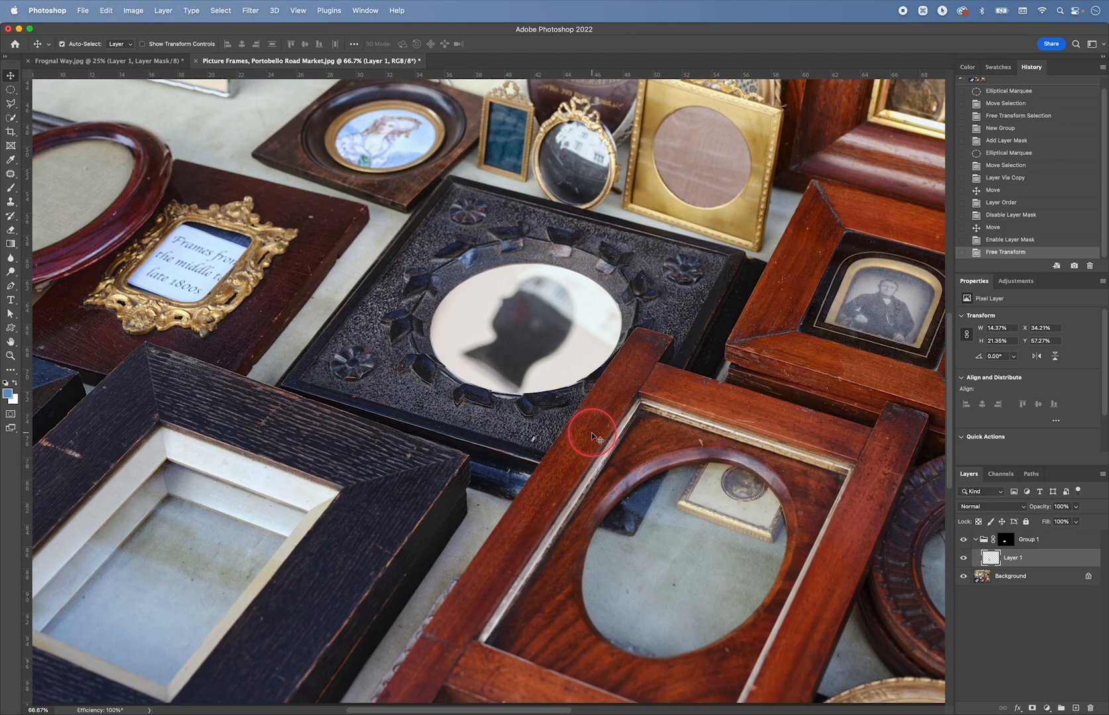
Soften the edge of Group 1's layer mask with a feather of 4.1 px
key(z)
drag(594, 318, 657, 388)
key(space)
drag(557, 287, 547, 371)
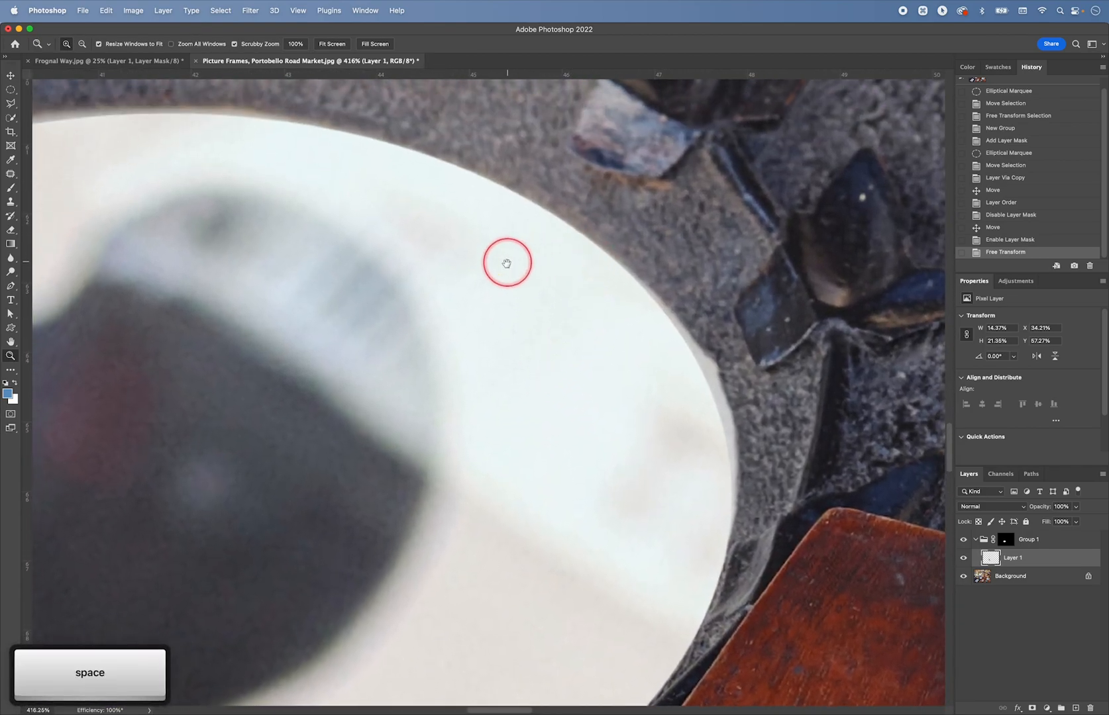
drag(508, 261, 490, 324)
click(1007, 541)
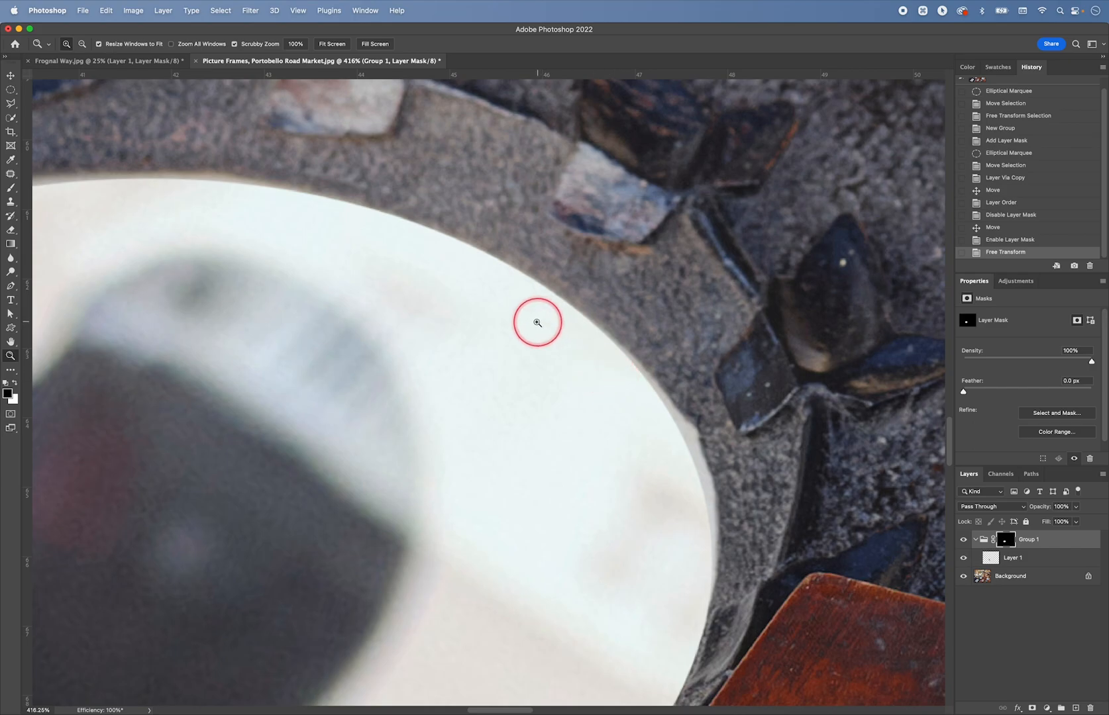
click(625, 353)
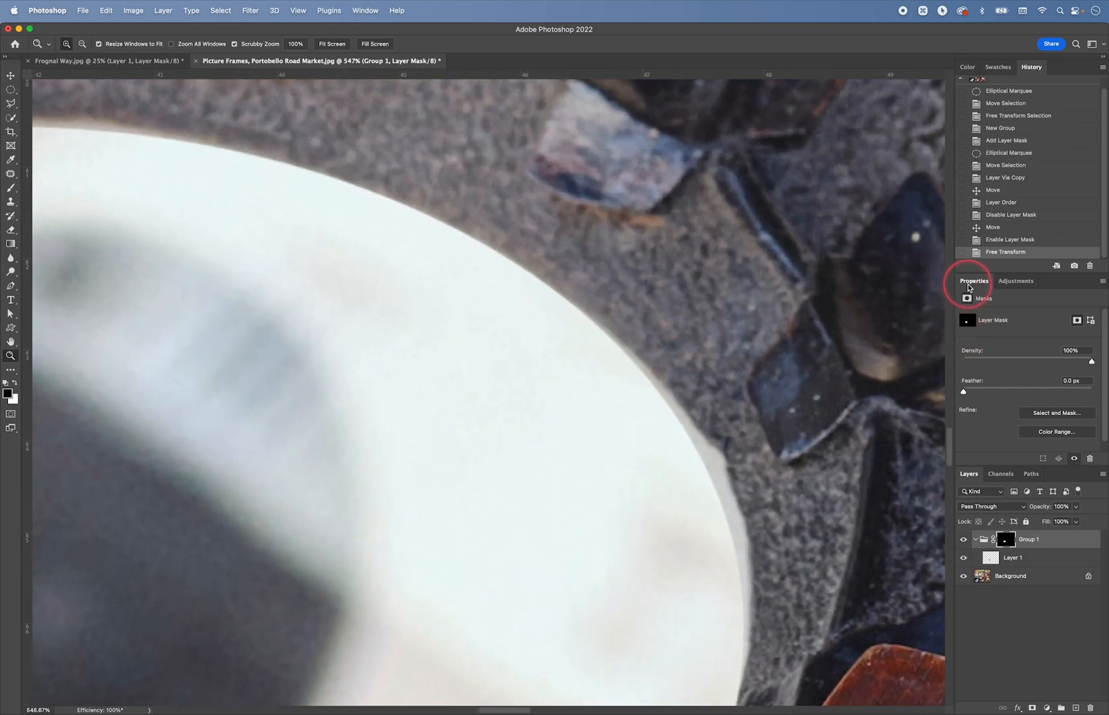
click(1002, 540)
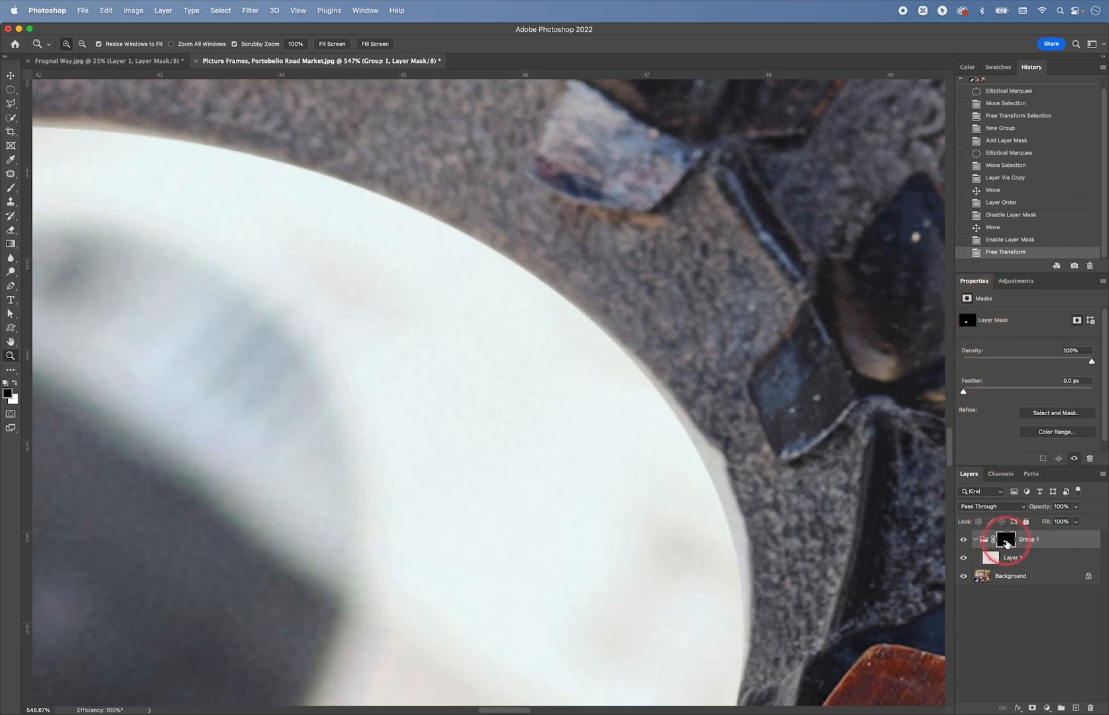
click(999, 393)
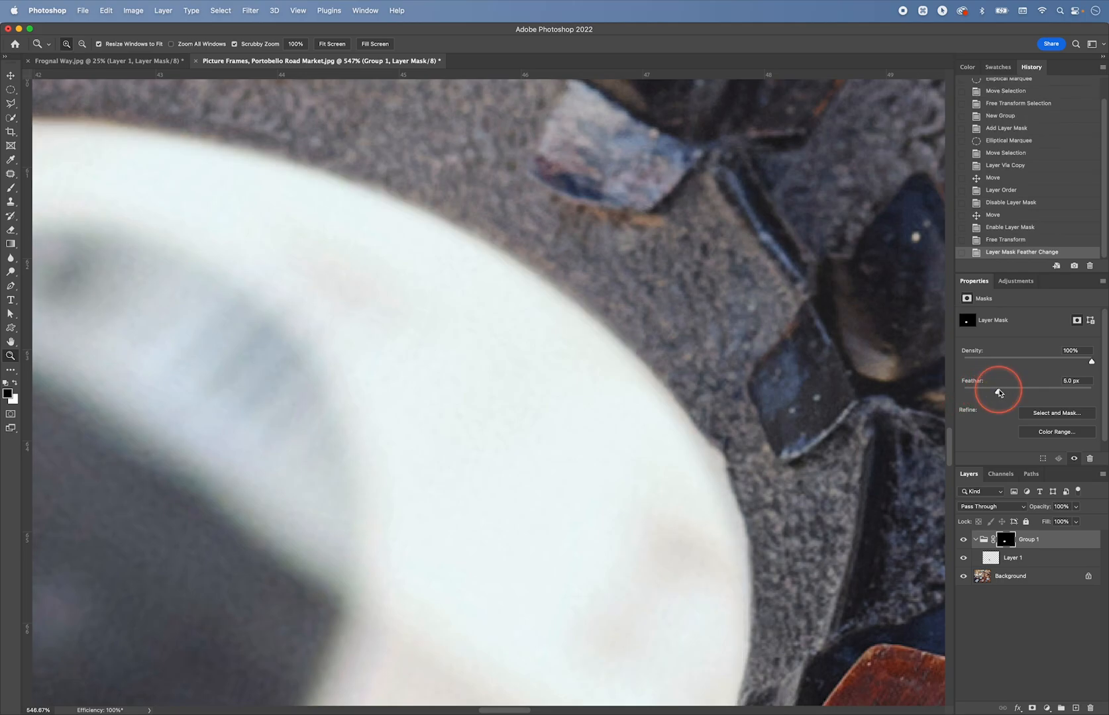
drag(1004, 392, 996, 394)
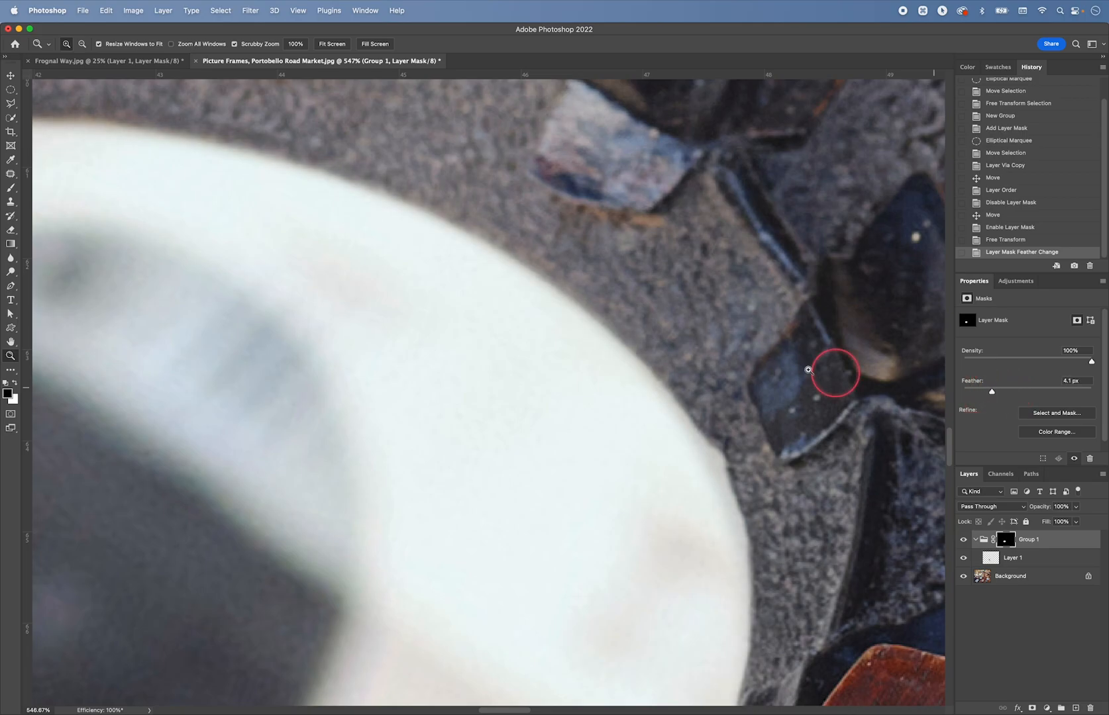
View the whole image and compare it with and without Group 1 by toggling every layer except the Background
key(super+minus)
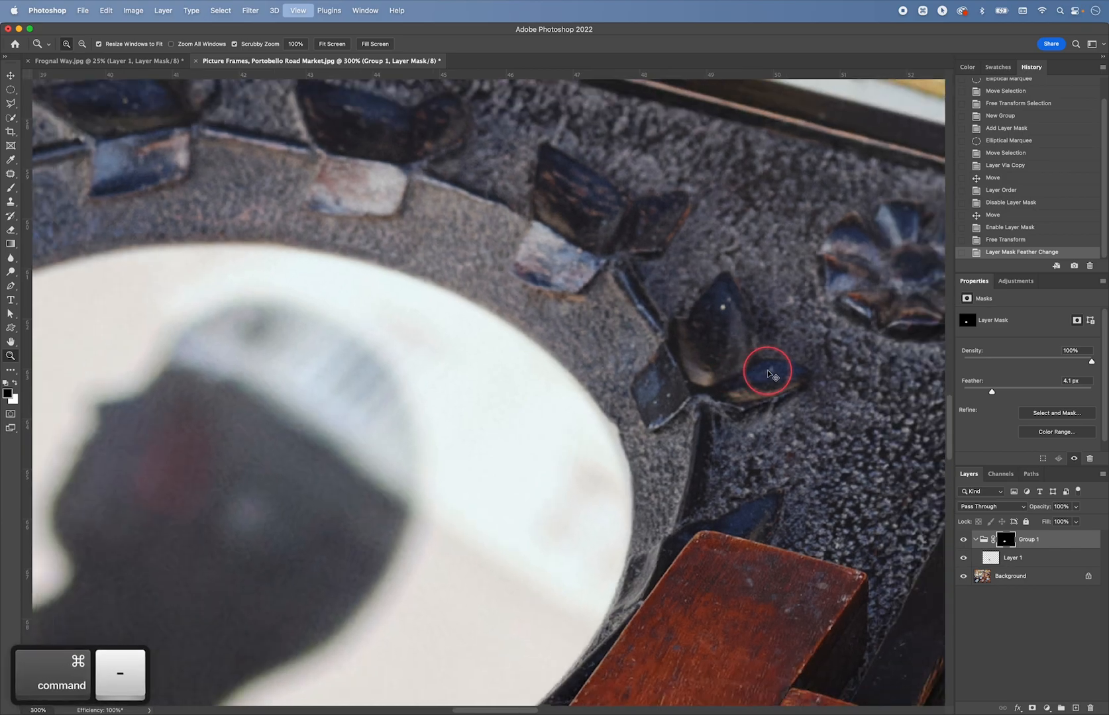
key(super+0)
key(super+minus)
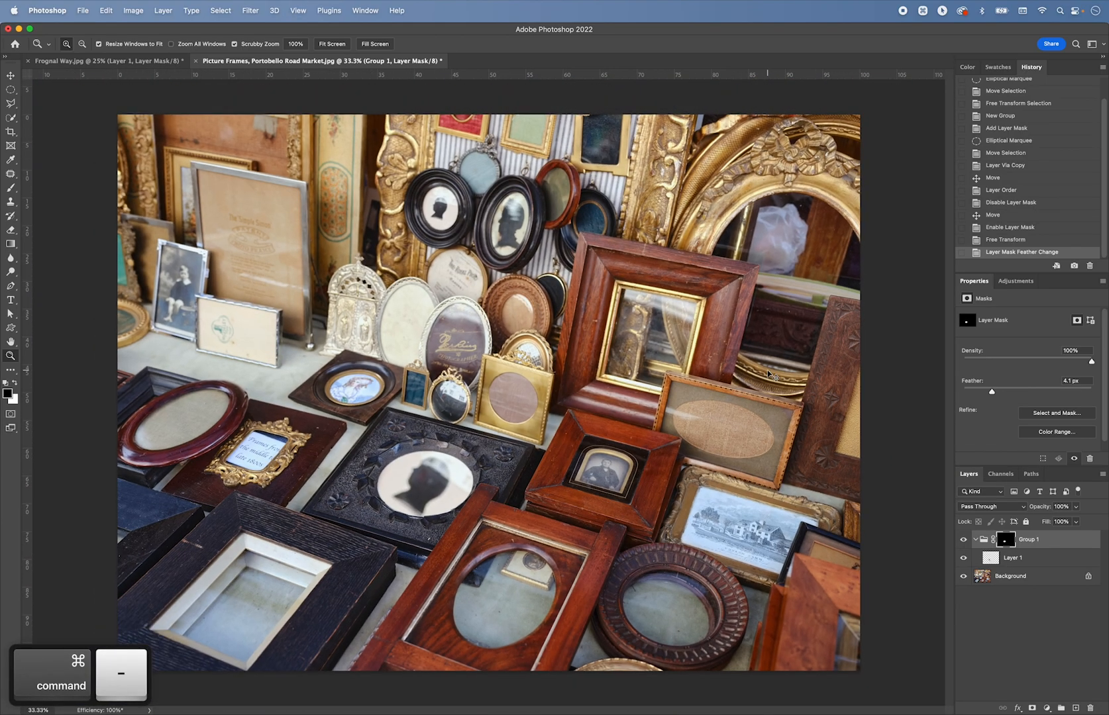
key(super+minus)
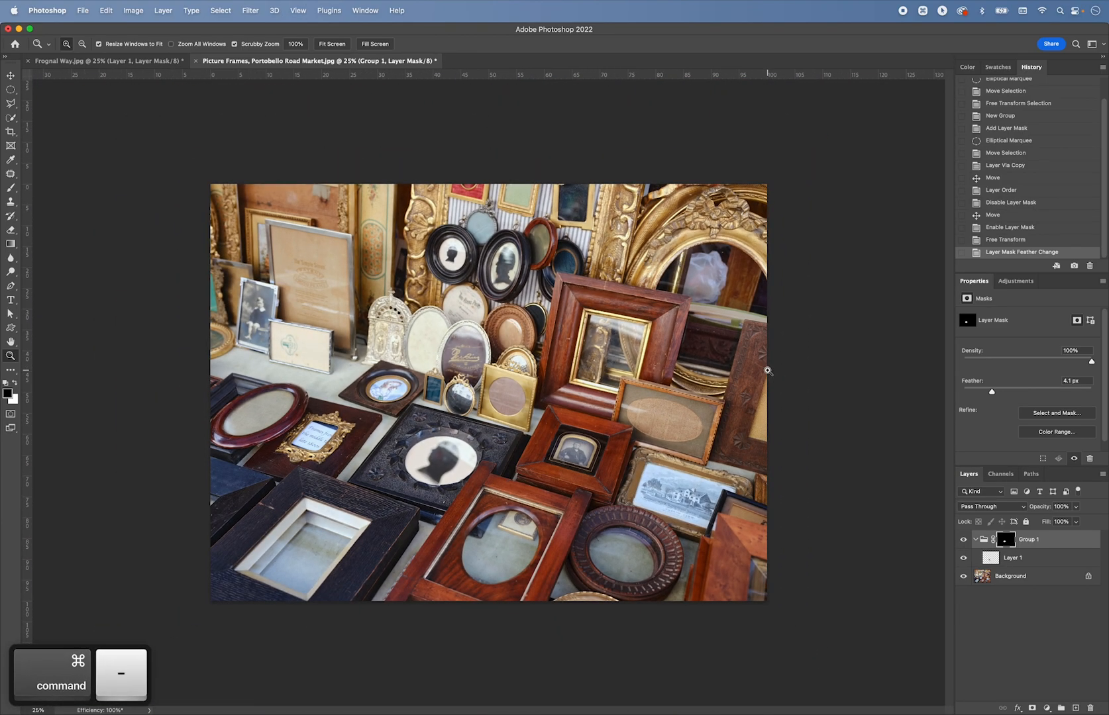
alt+click(964, 576)
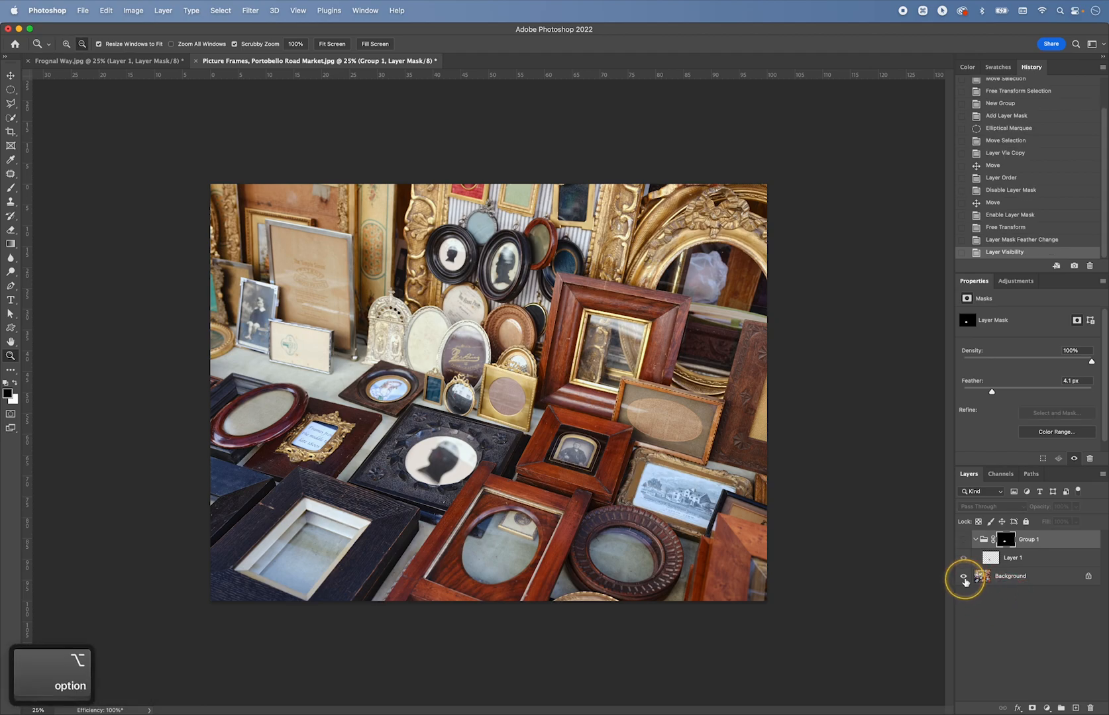
alt+click(964, 577)
alt+click(963, 576)
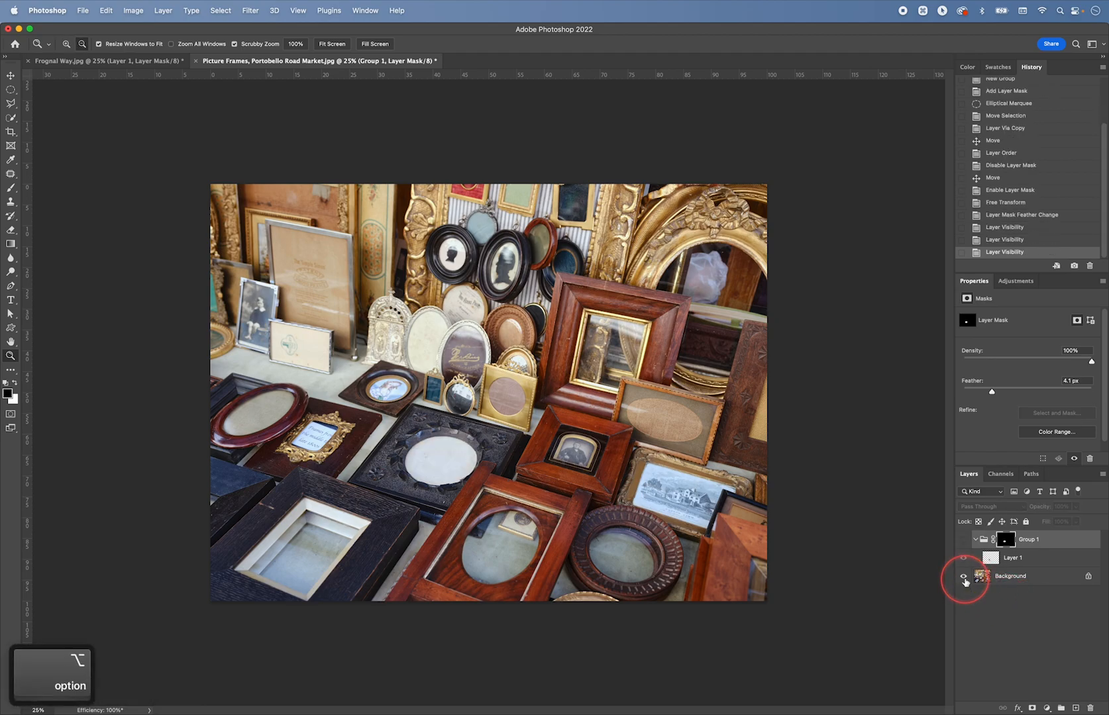
alt+click(964, 577)
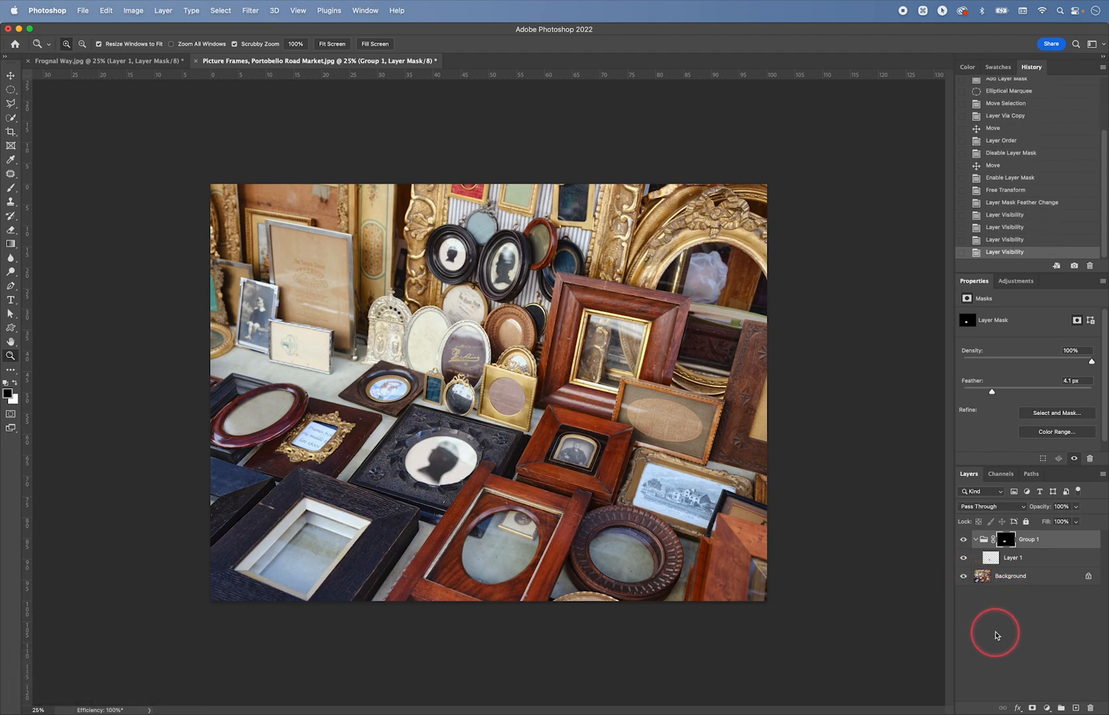